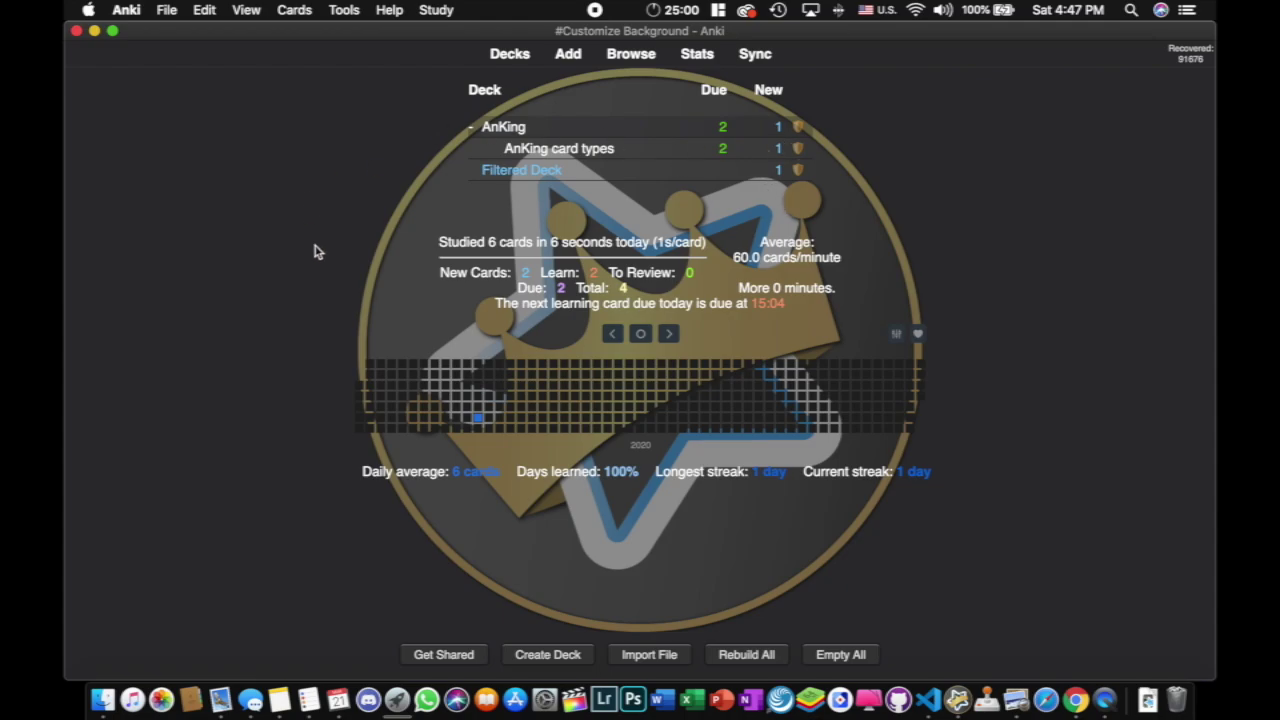
- In Chrome, look over the add-on page and open the Anki update video tab
key("super+Tab")
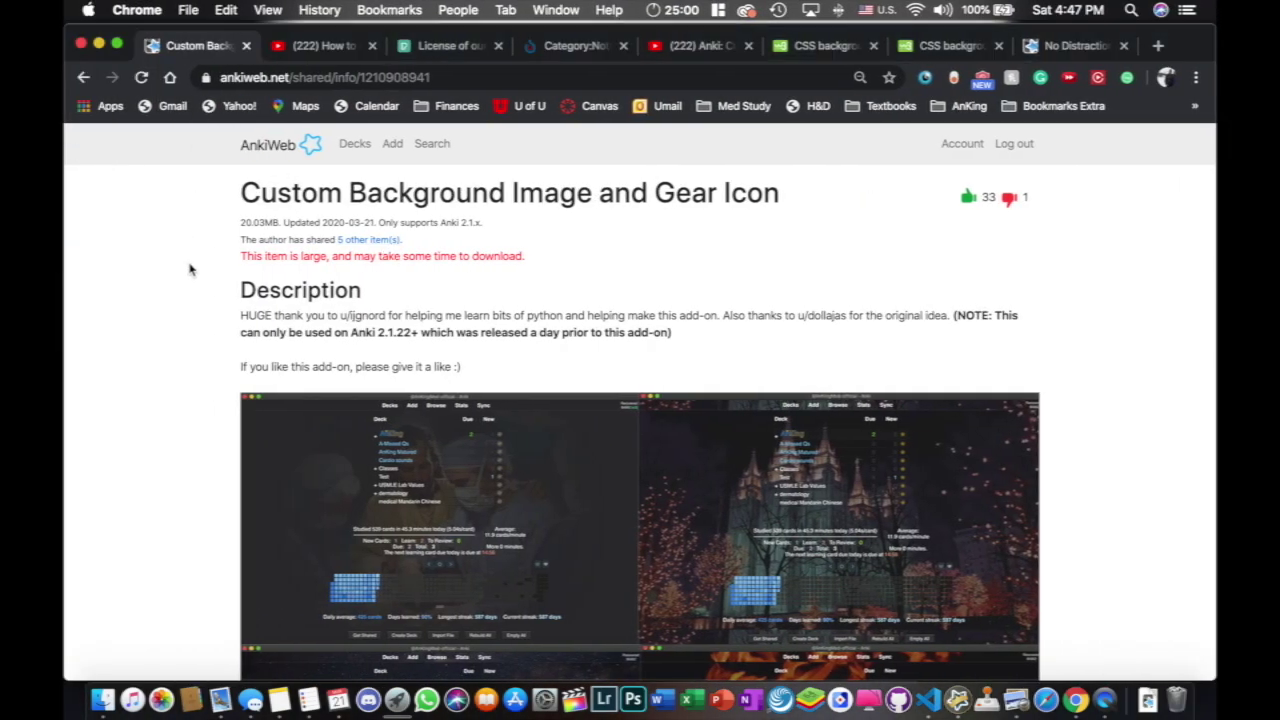
scroll(167, 425, "down", 20)
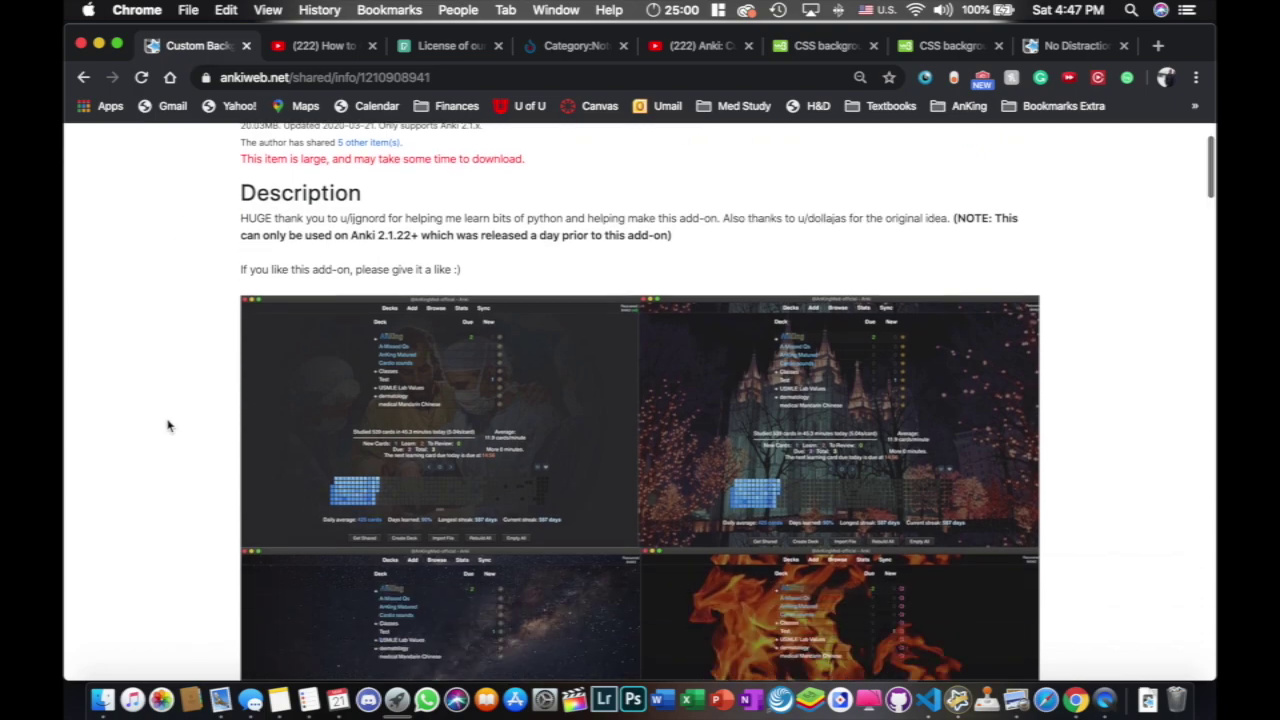
scroll(167, 425, "down", 5)
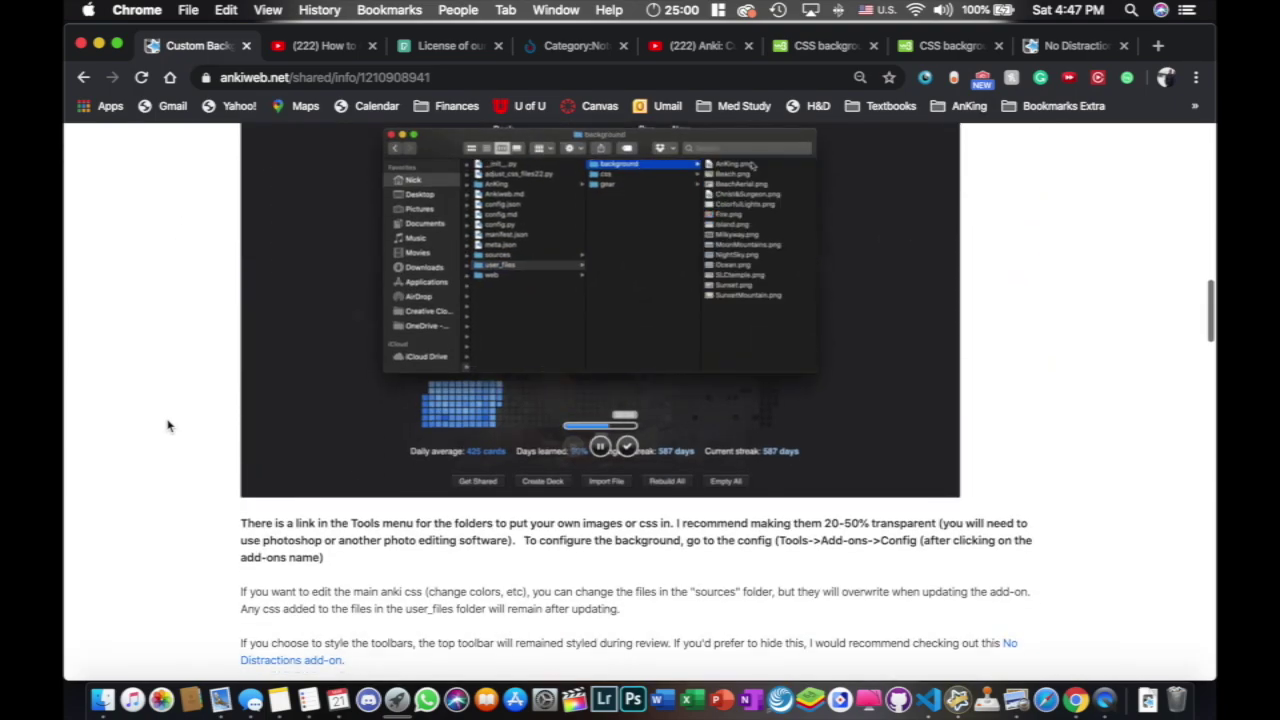
scroll(170, 423, "up", 15)
scroll(517, 206, "up", 5)
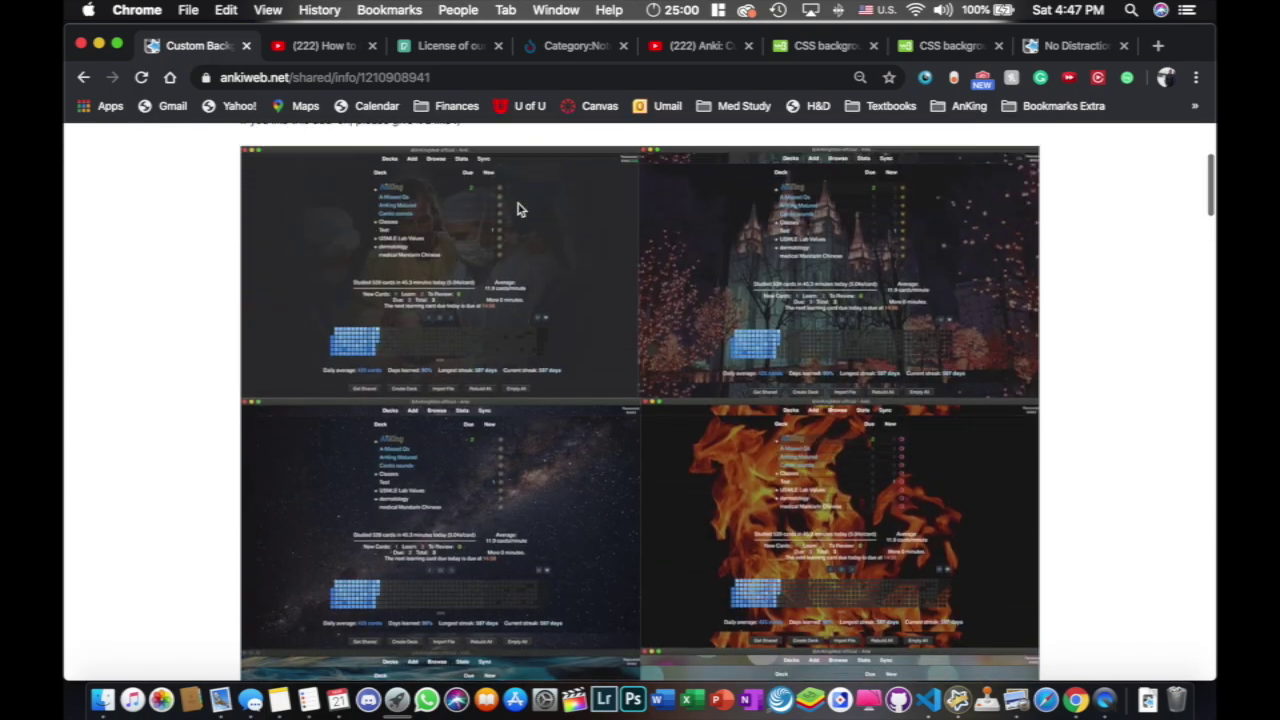
scroll(290, 316, "down", 15)
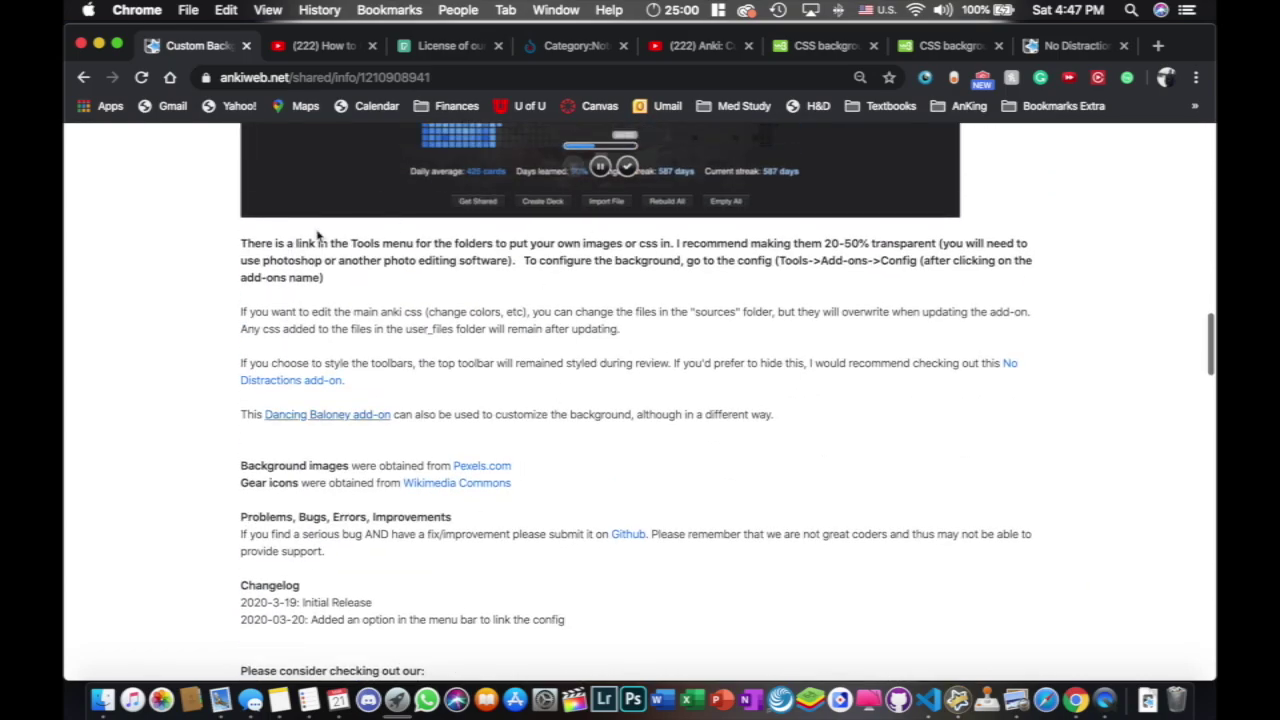
scroll(193, 342, "up", 15)
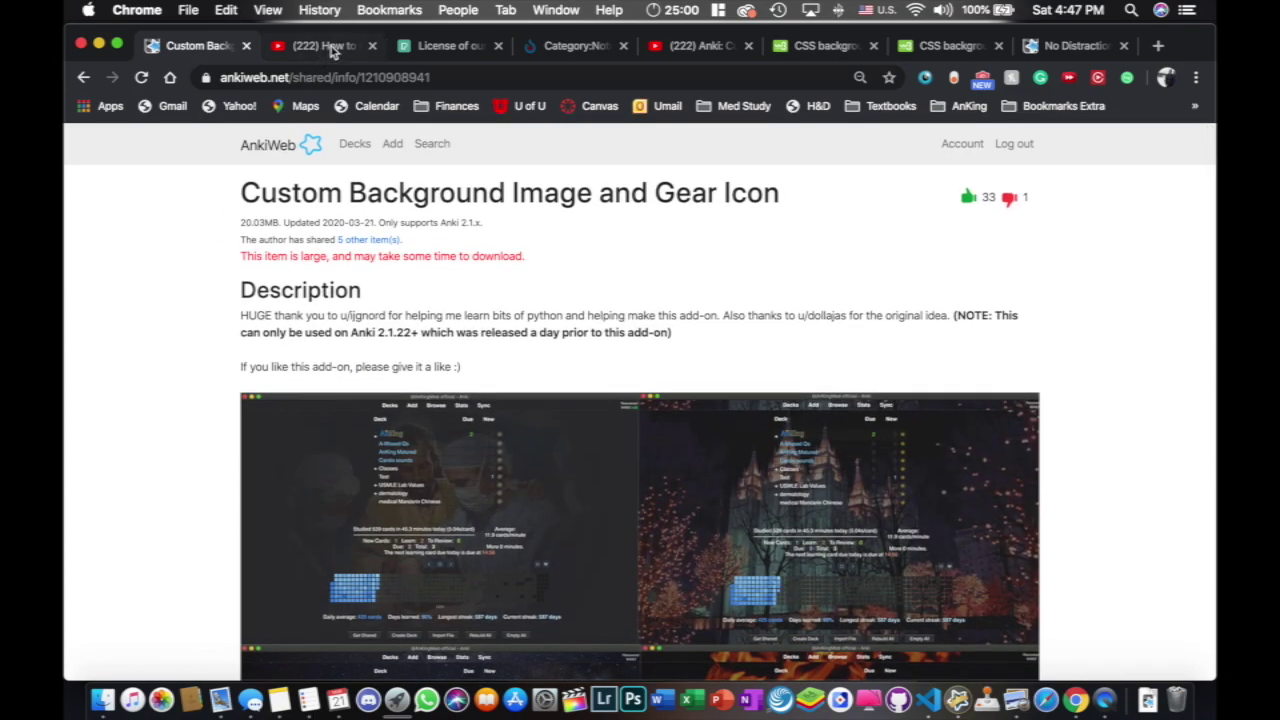
left_click(325, 46)
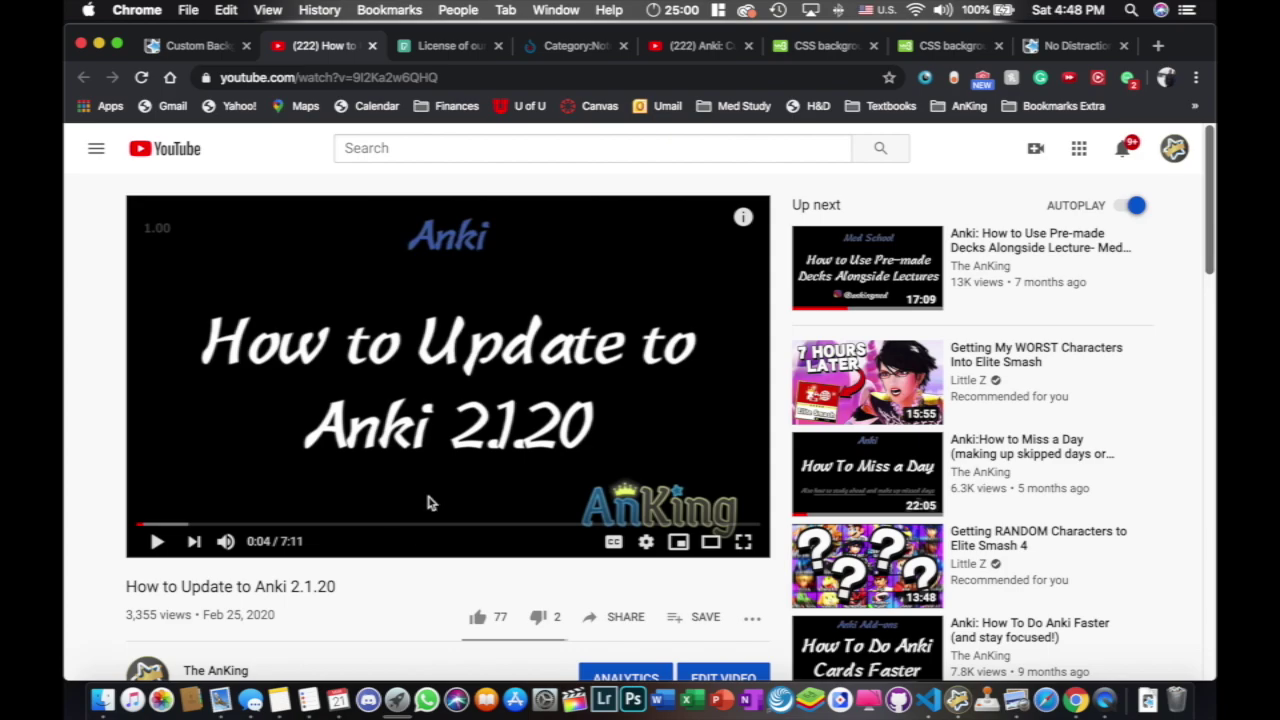
- Browse the add-on's user_files folder for background images, gear icons and CSS files, then close it
key("ctrl+Right")
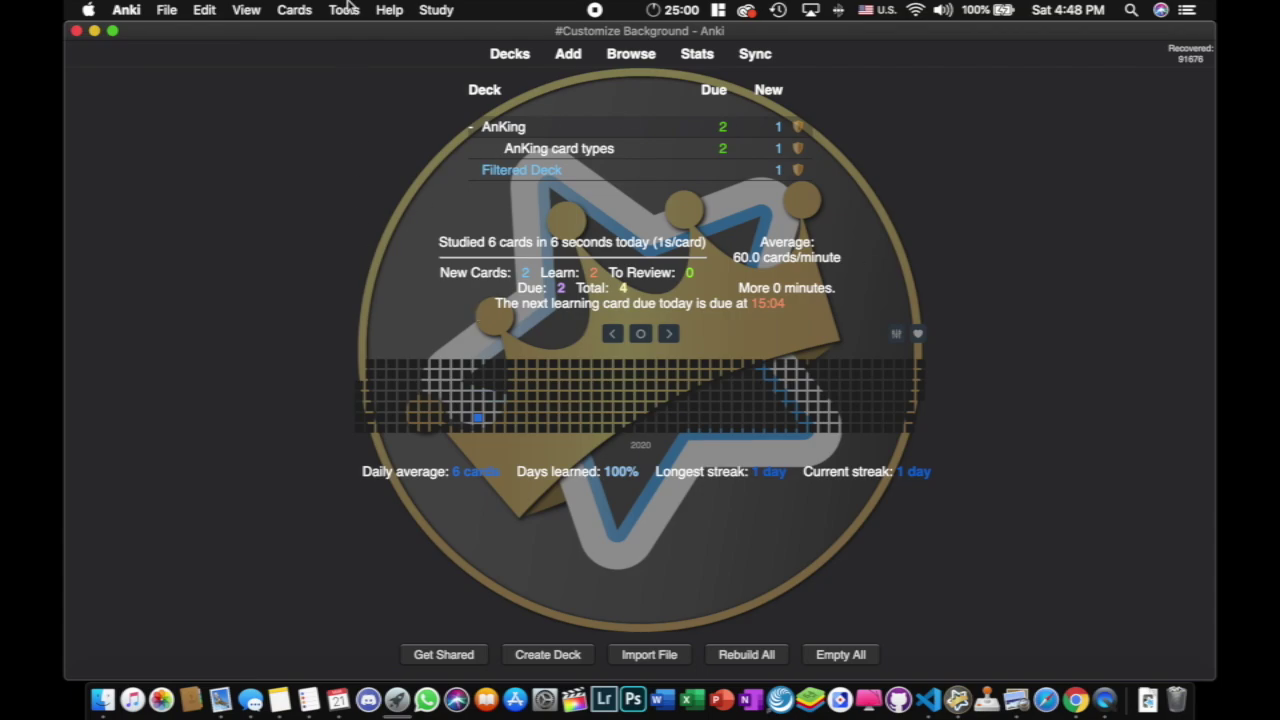
left_click(344, 10)
mouse_move(403, 398)
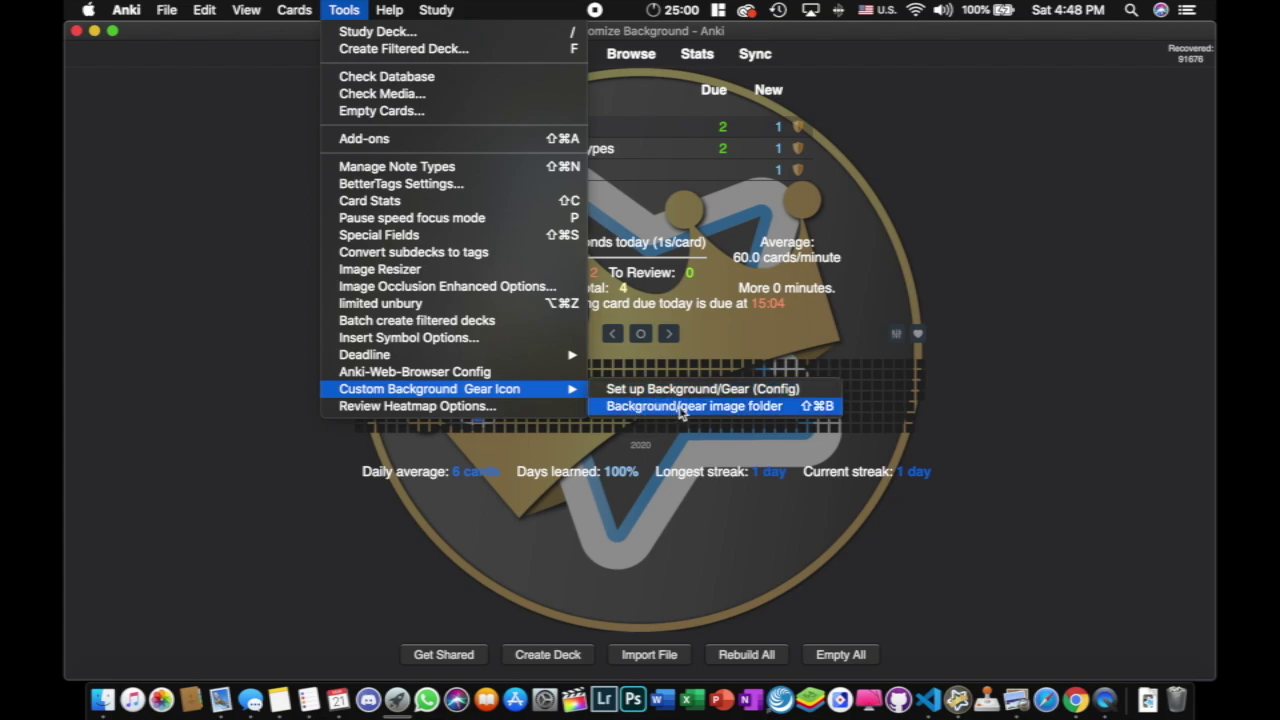
left_click(739, 408)
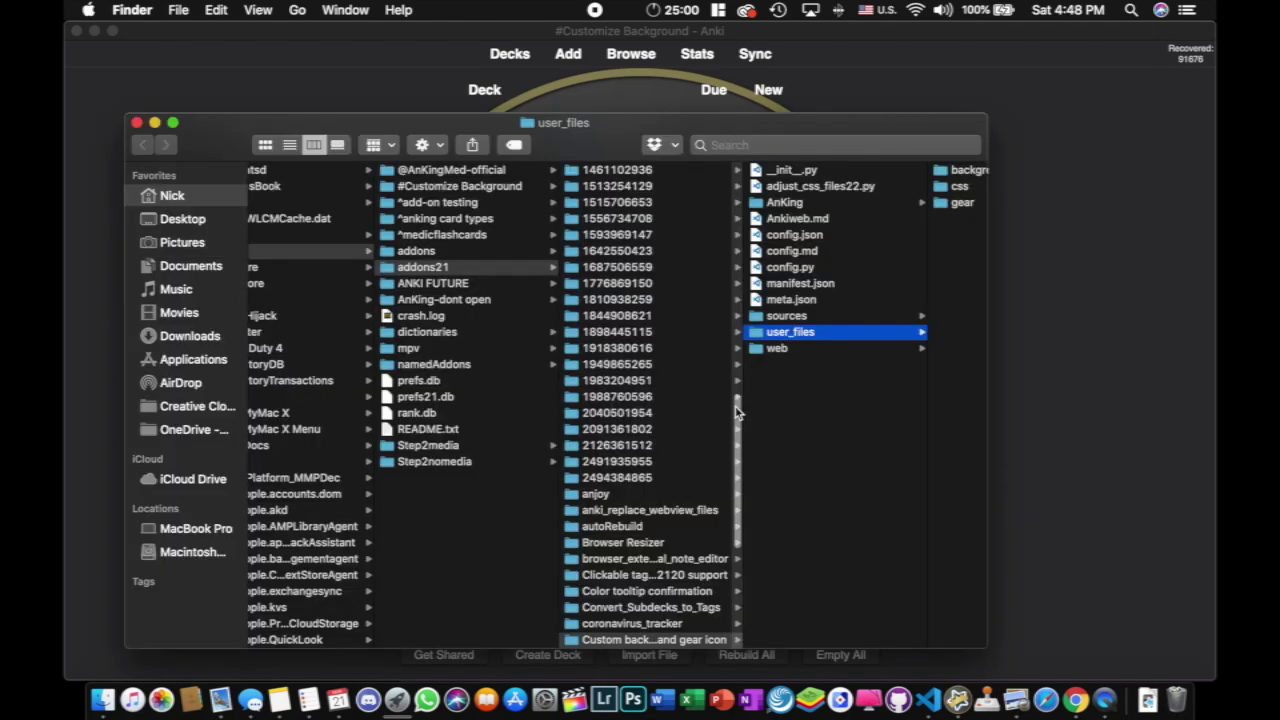
left_click(923, 337)
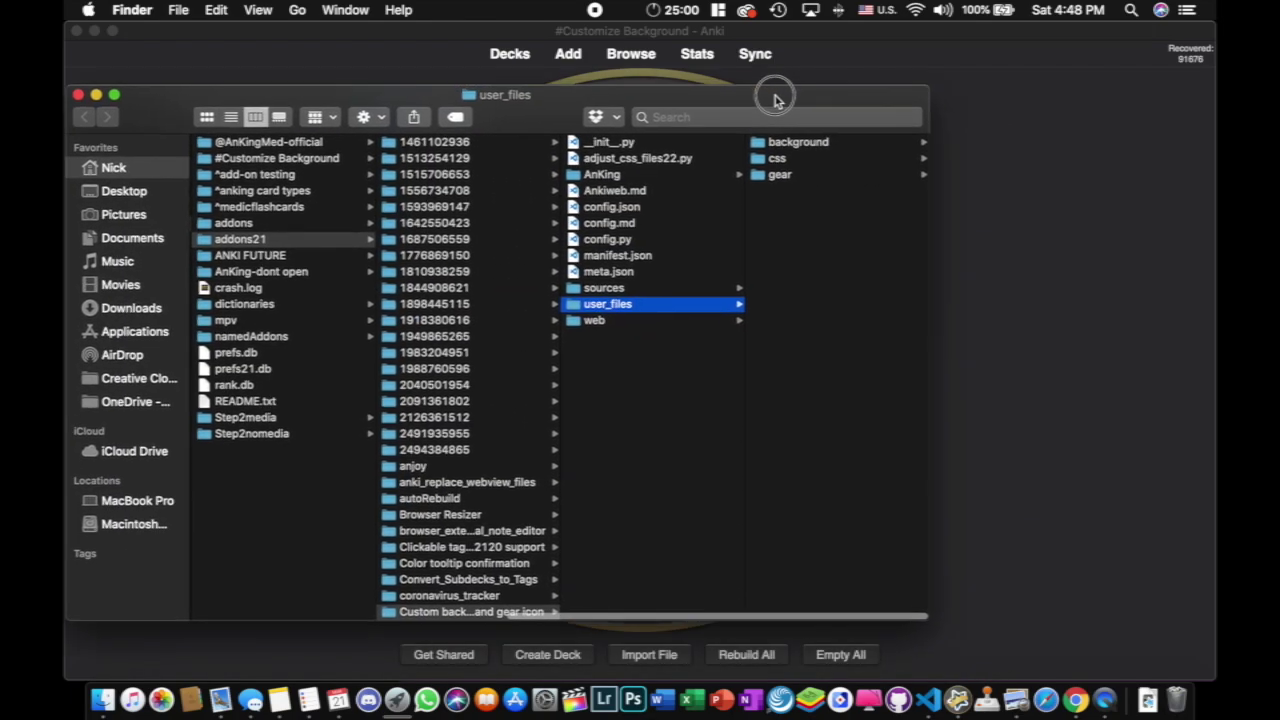
left_click(812, 134)
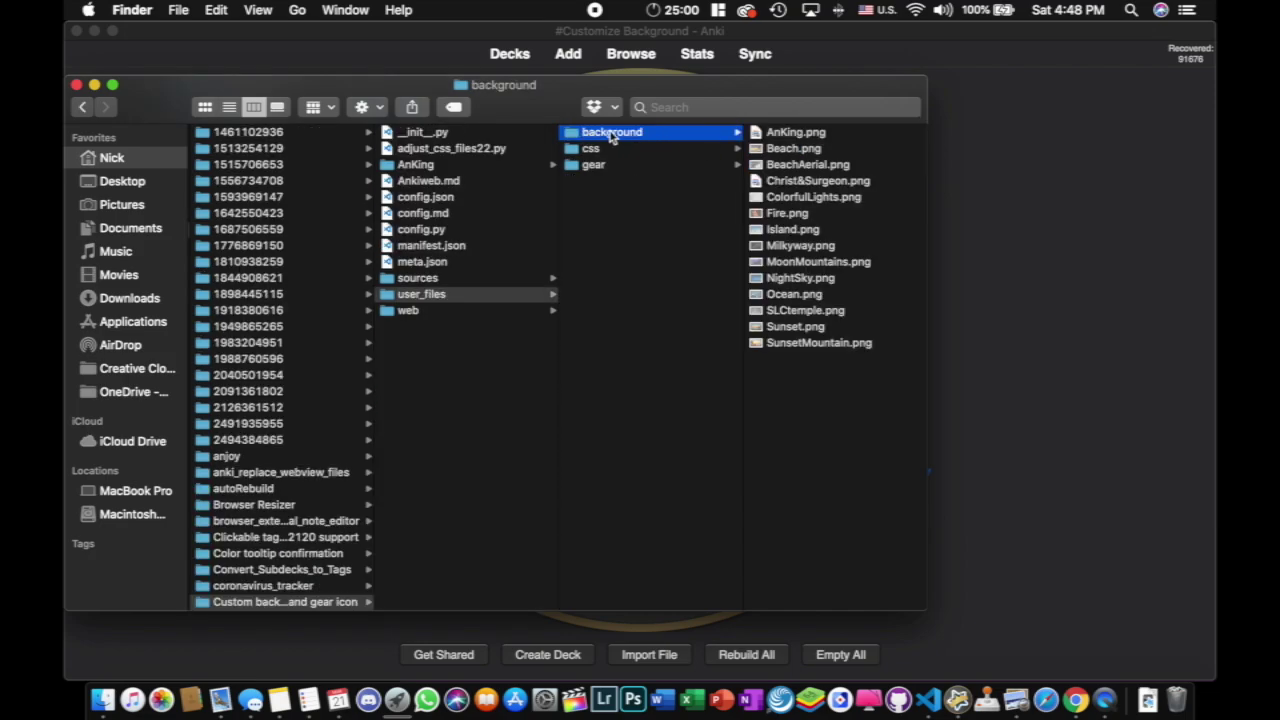
left_click(624, 166)
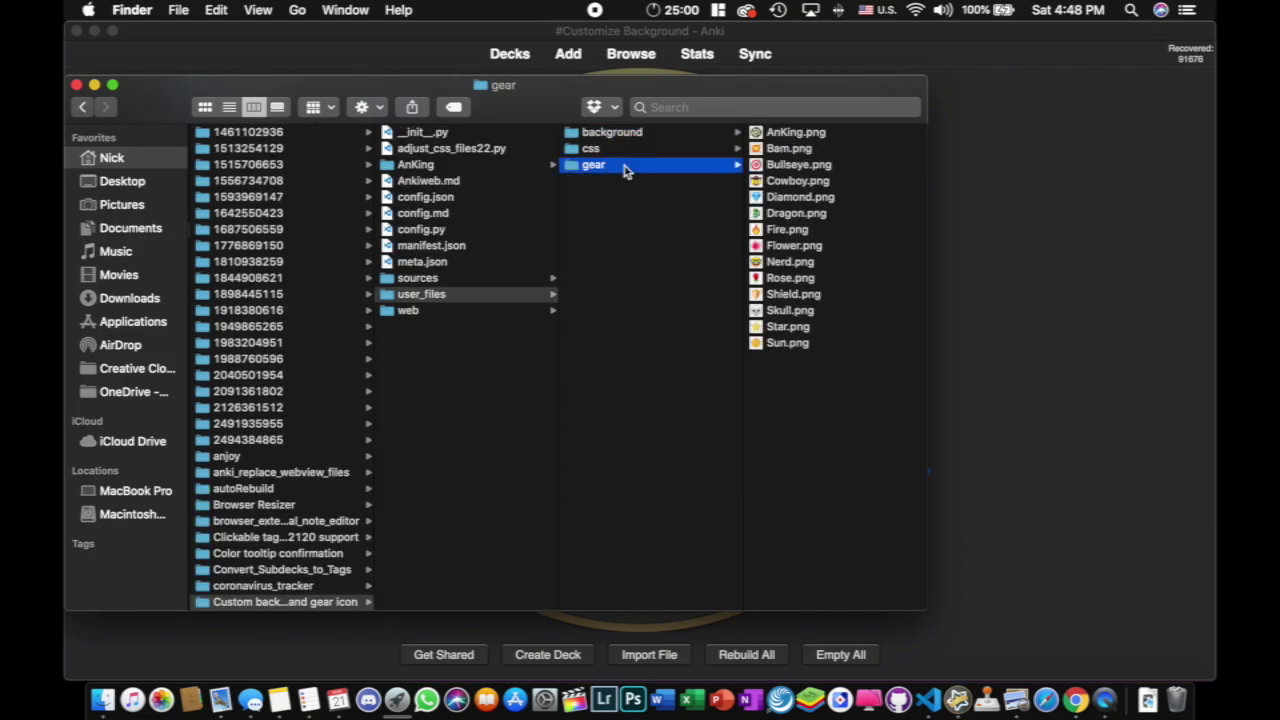
left_click(608, 152)
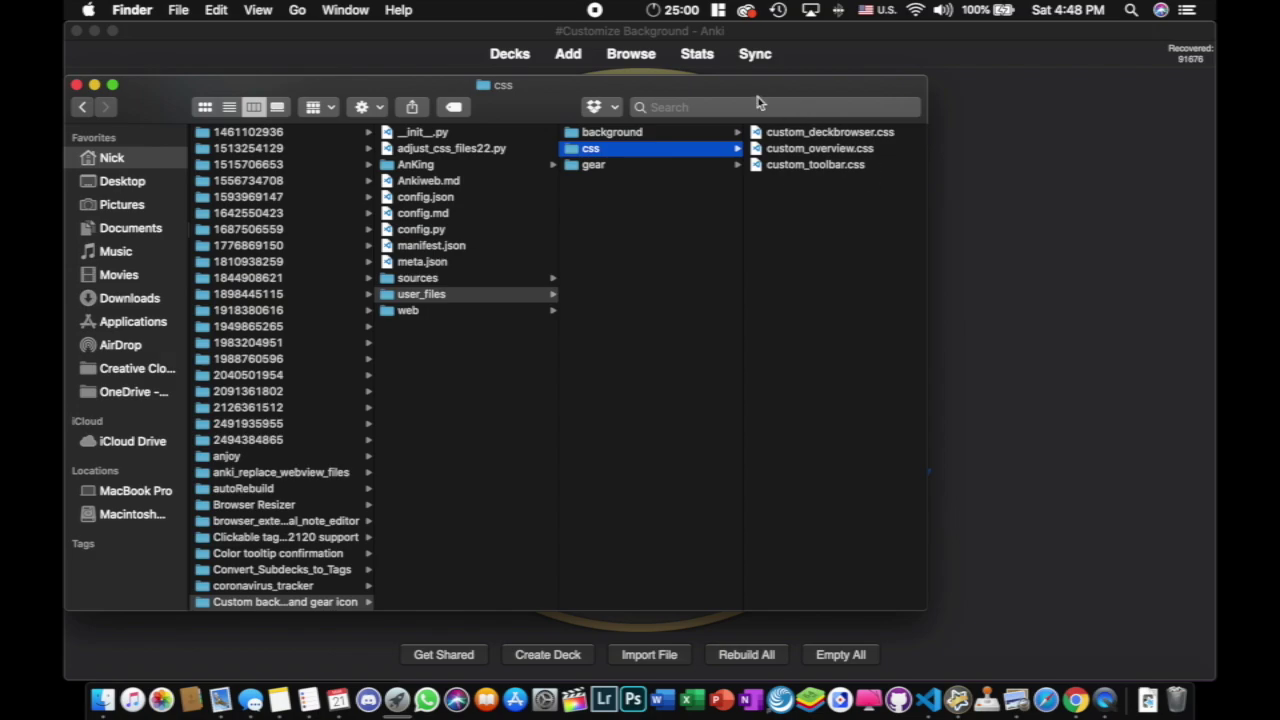
left_click_drag(760, 100, 725, 178)
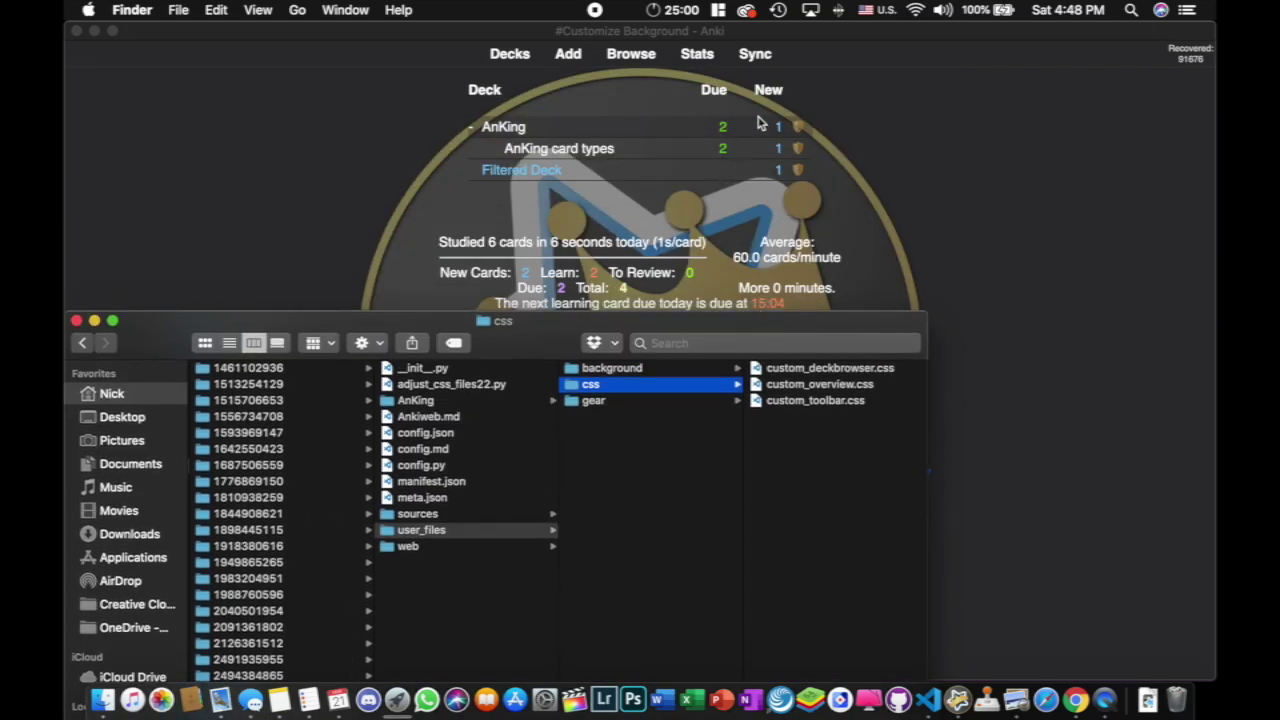
left_click_drag(534, 331, 573, 106)
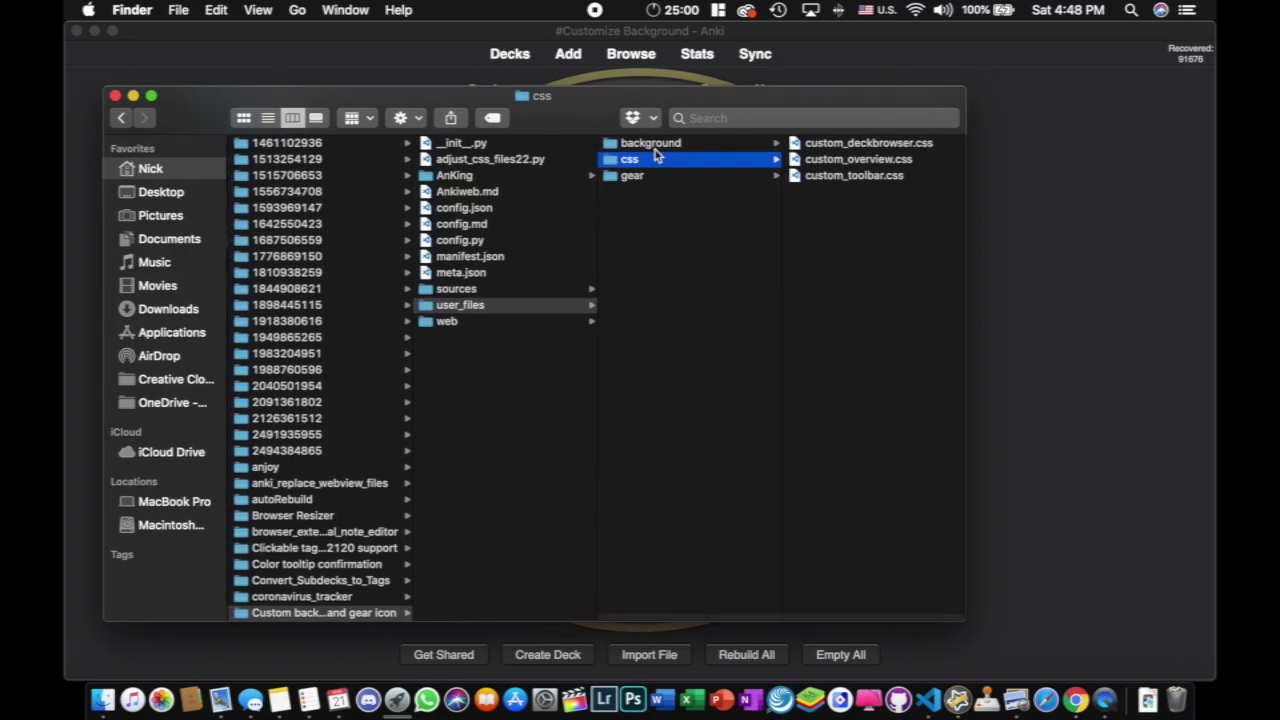
left_click(115, 95)
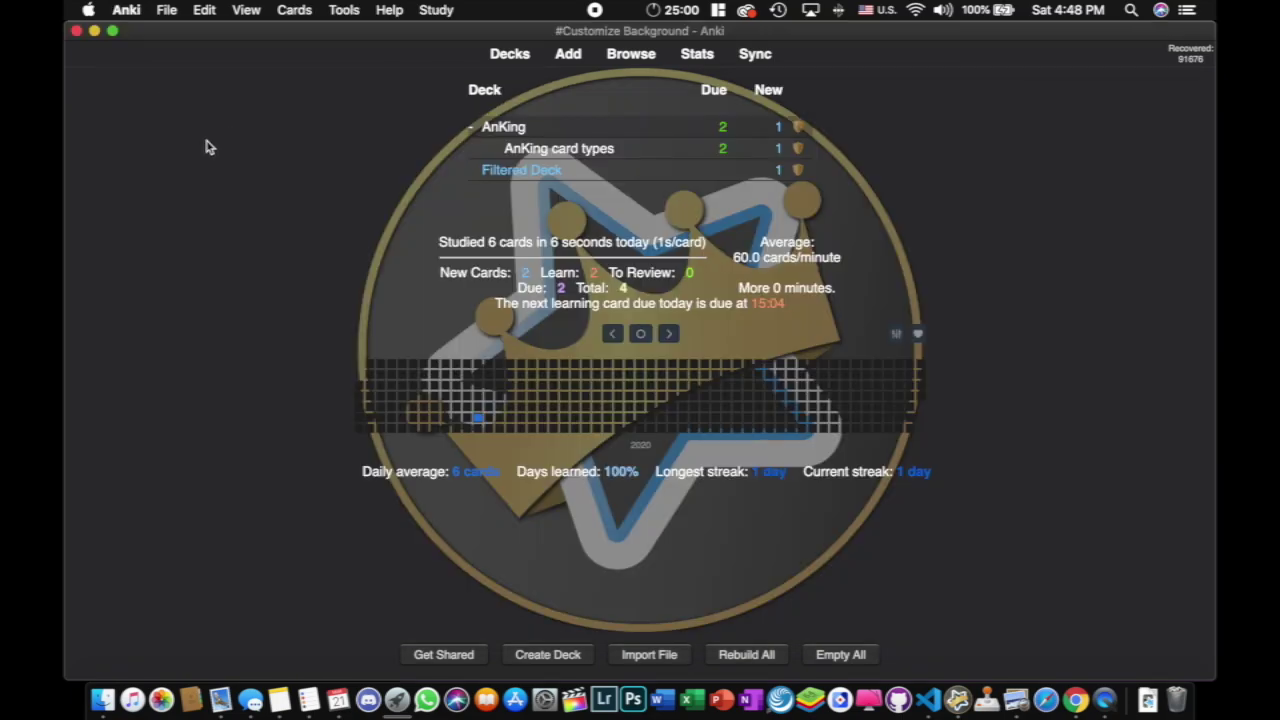
- Open the Custom Background Gear Icon config and widen its help notes pane
left_click(341, 9)
mouse_move(457, 391)
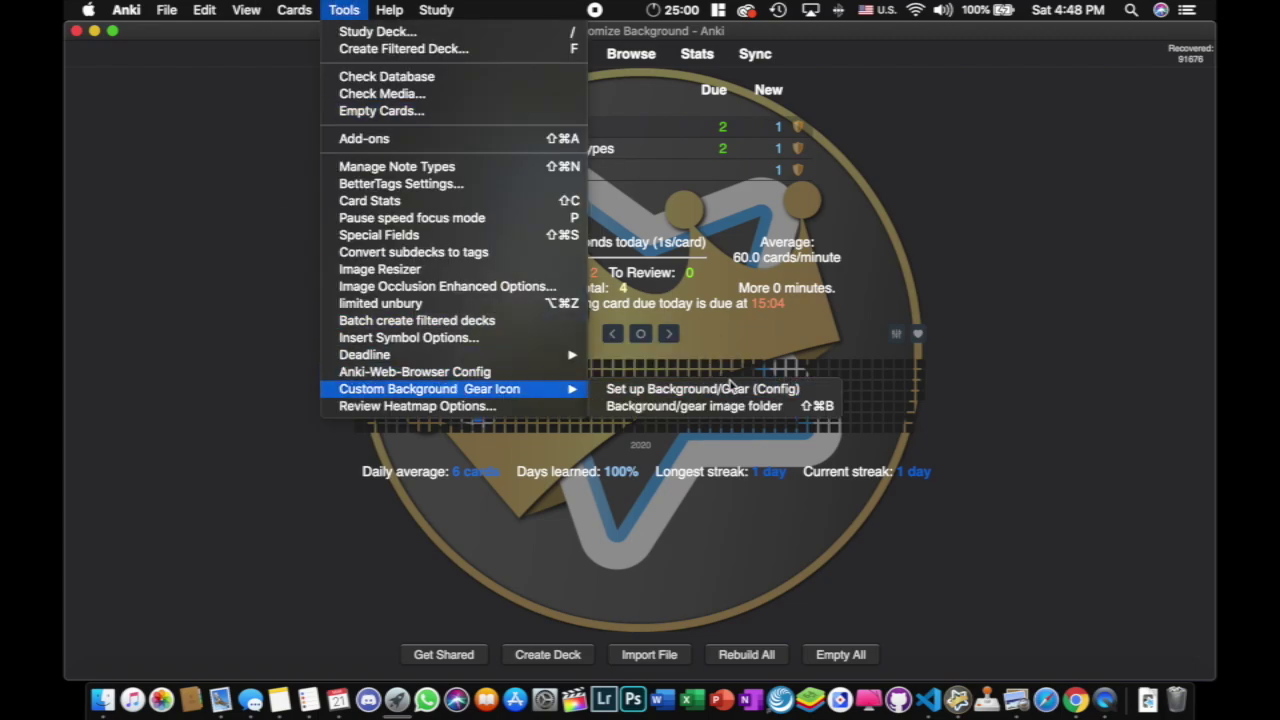
left_click(810, 390)
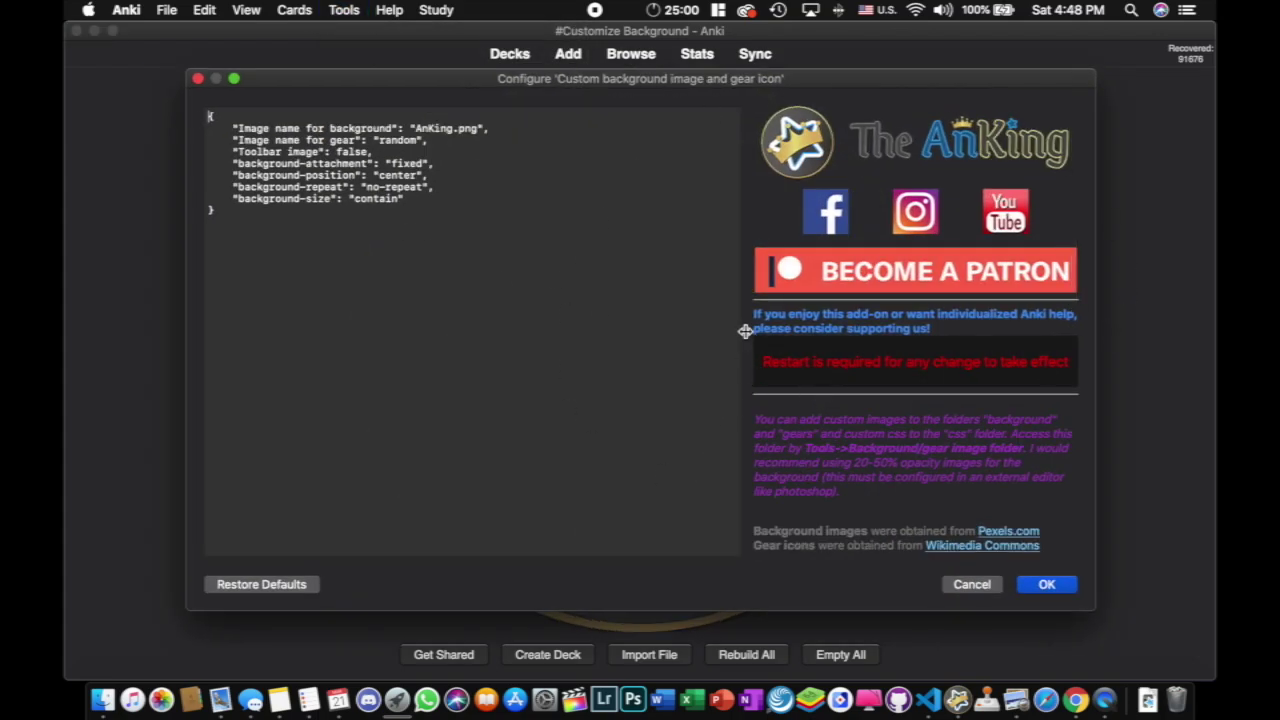
left_click_drag(746, 329, 537, 330)
scroll(723, 400, "down", 5)
scroll(732, 400, "up", 5)
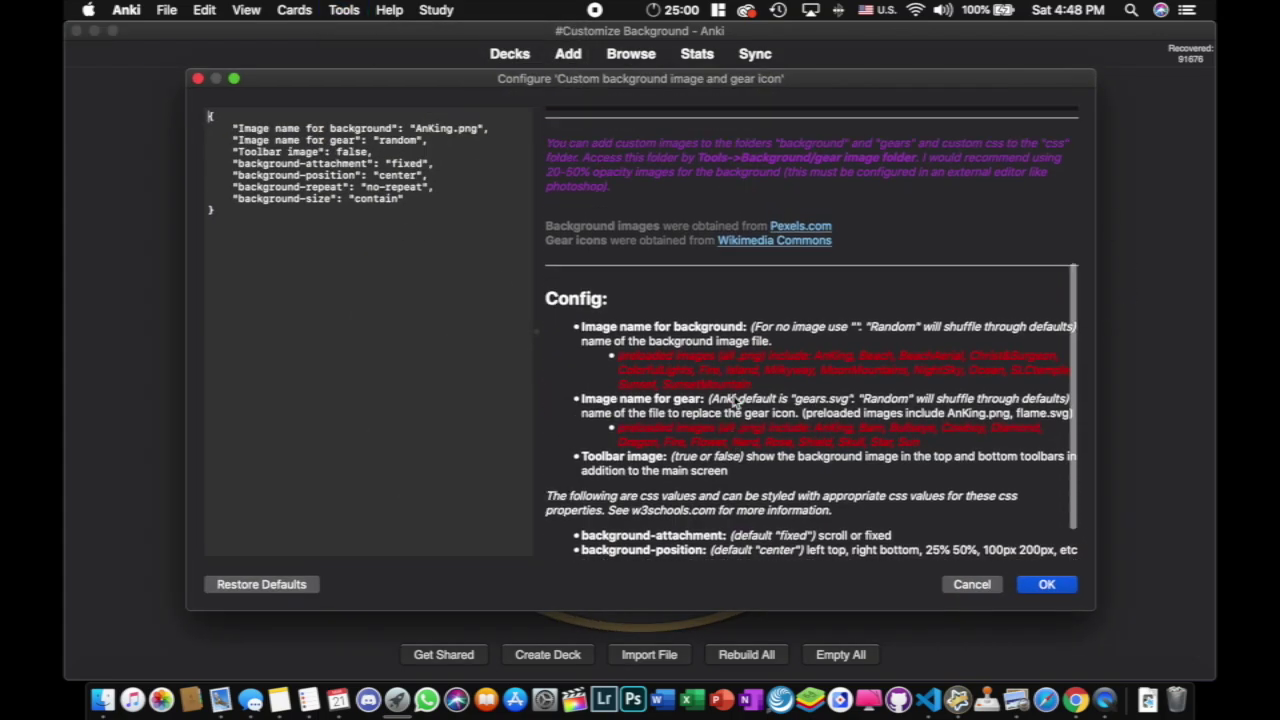
scroll(740, 401, "down", 3)
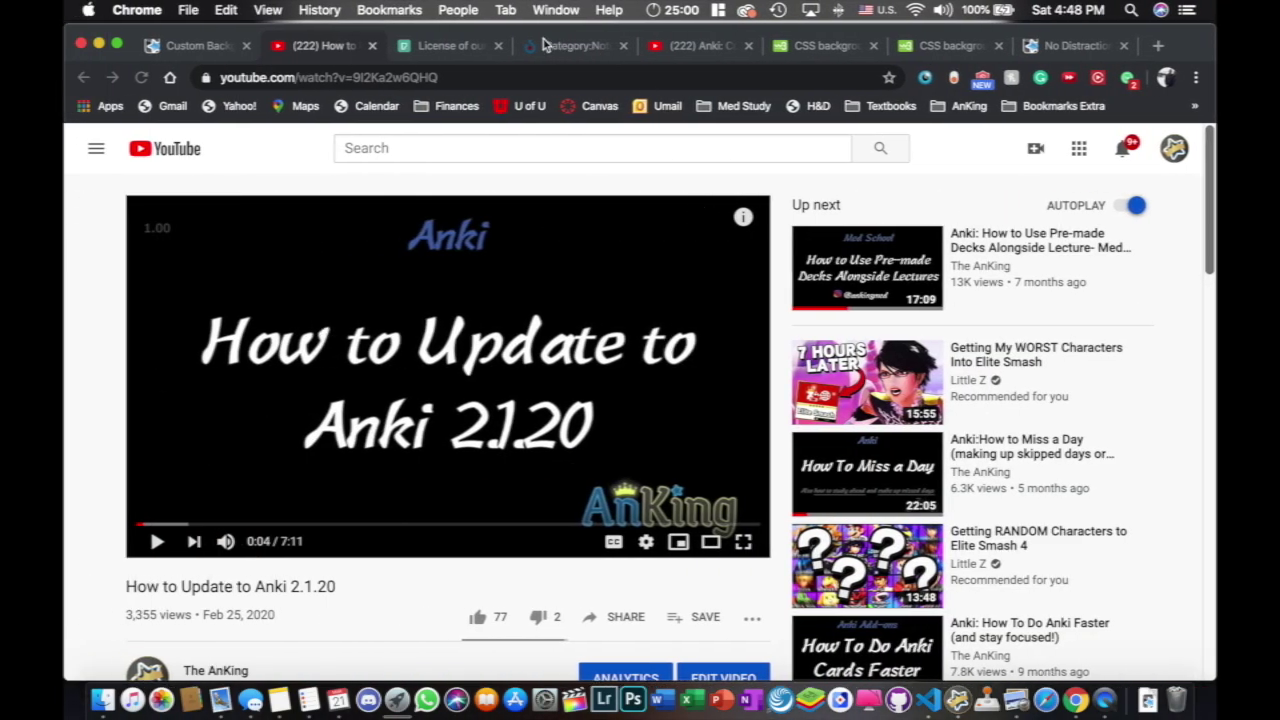
- View the Pexels photo license page in Chrome
left_click(440, 46)
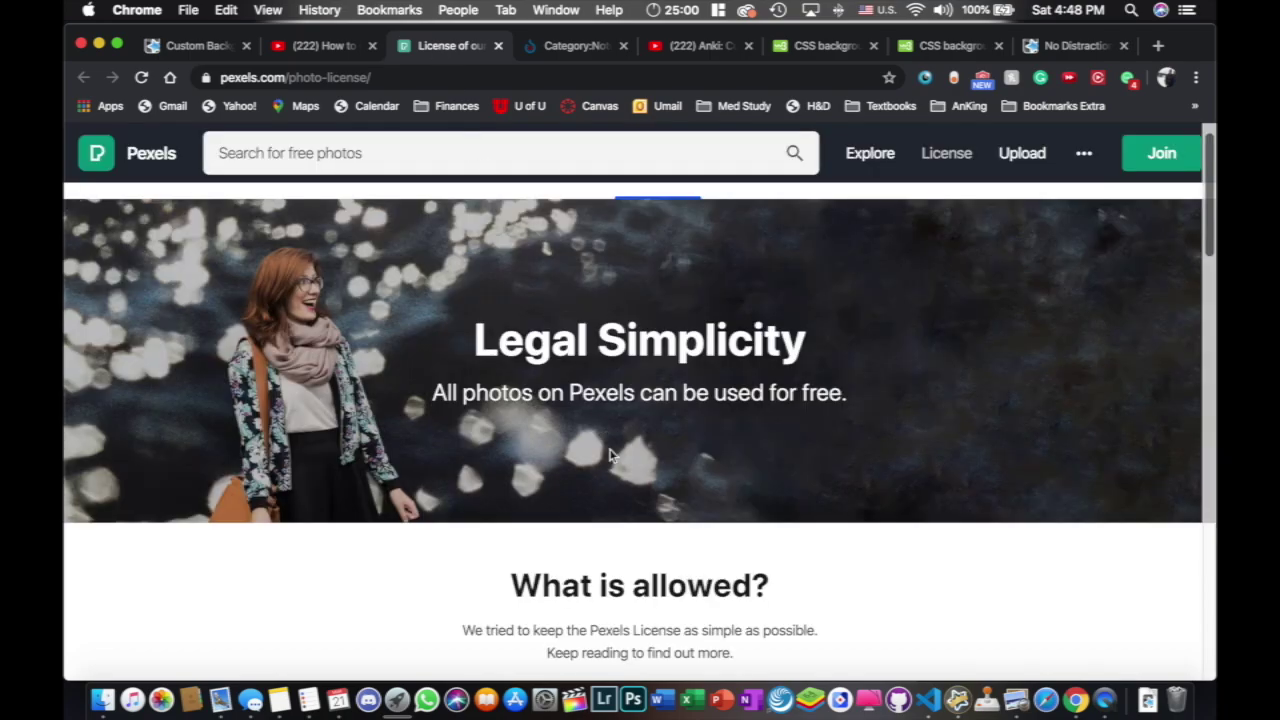
scroll(610, 453, "down", 3)
scroll(600, 440, "up", 5)
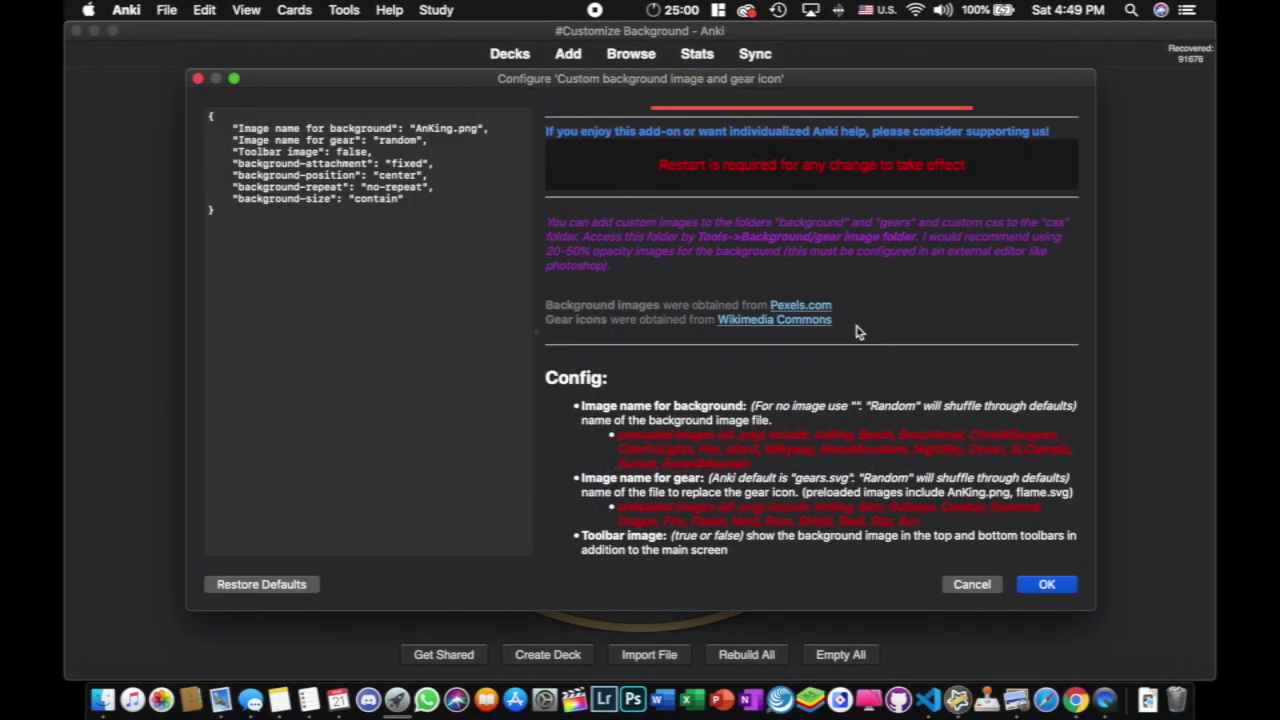
- Save the jester emoji image from the Wikimedia Commons Noto emoji collection
key("ctrl+Left")
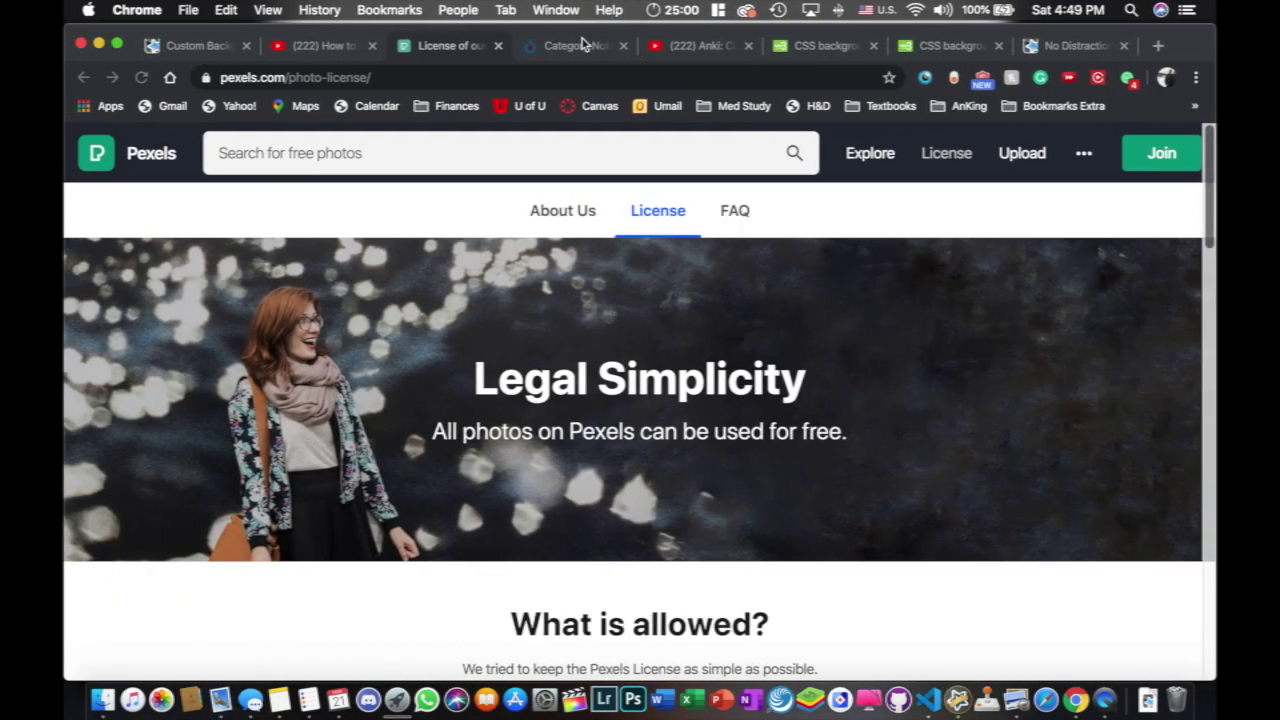
left_click(554, 46)
scroll(459, 394, "up", 15)
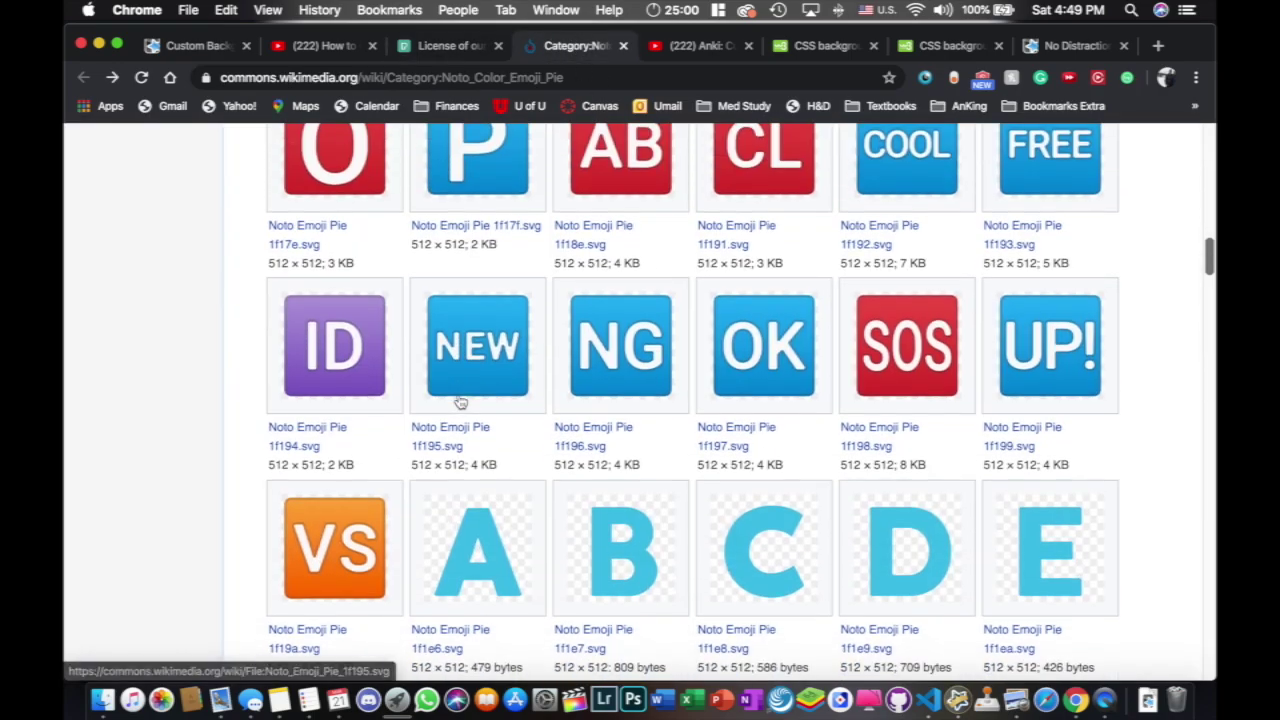
scroll(705, 405, "up", 7)
scroll(705, 407, "down", 3)
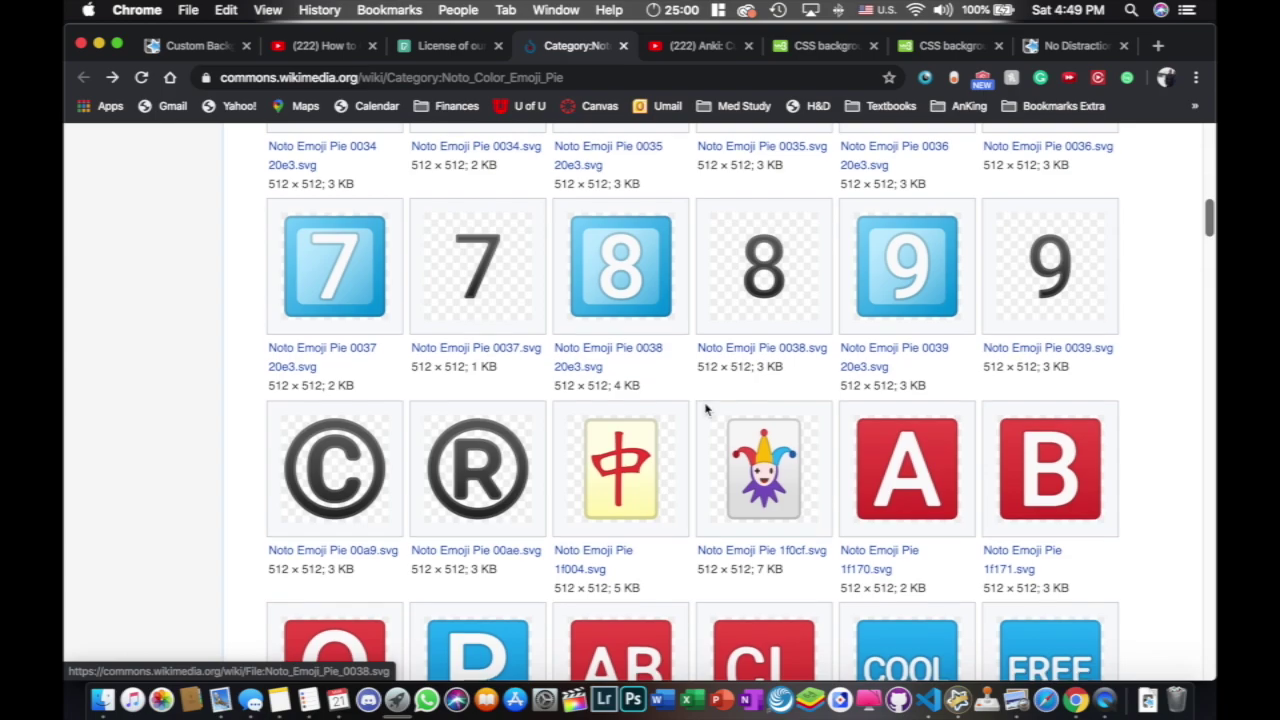
right_click(771, 470)
left_click(855, 527)
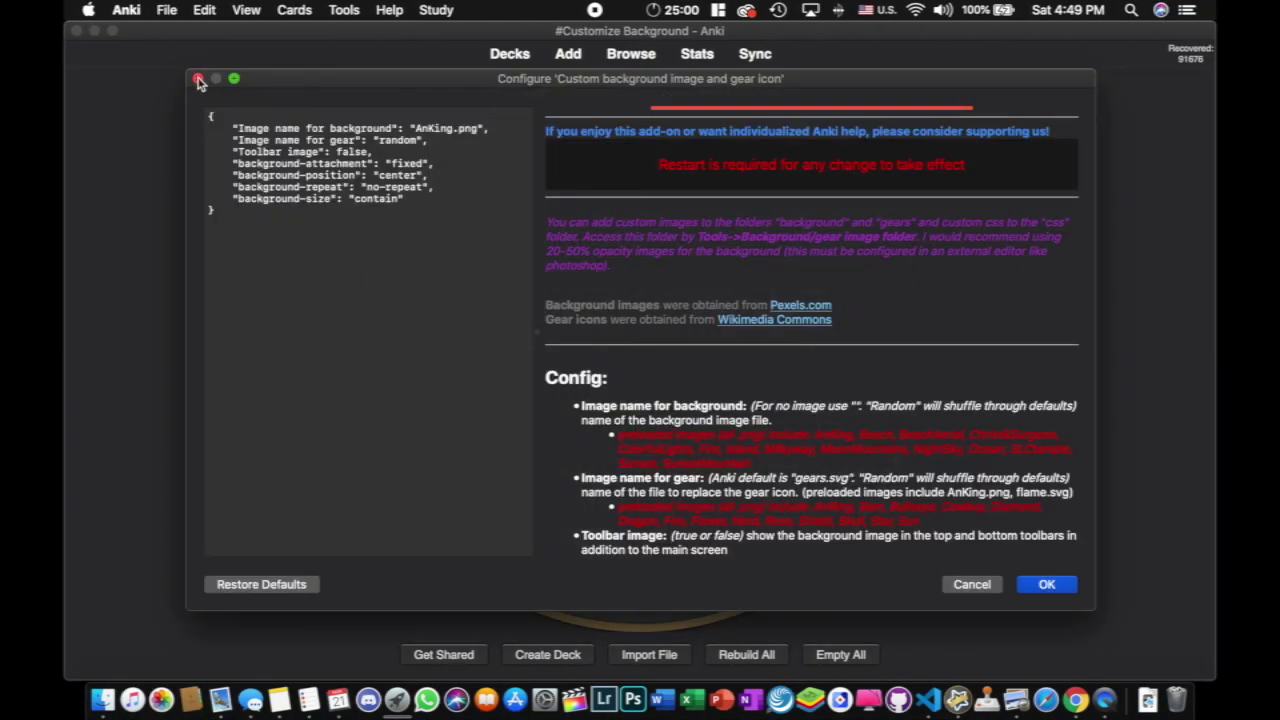
- Close the add-on settings and open the add-on's background image folder in Finder
left_click(198, 77)
left_click(343, 10)
mouse_move(471, 393)
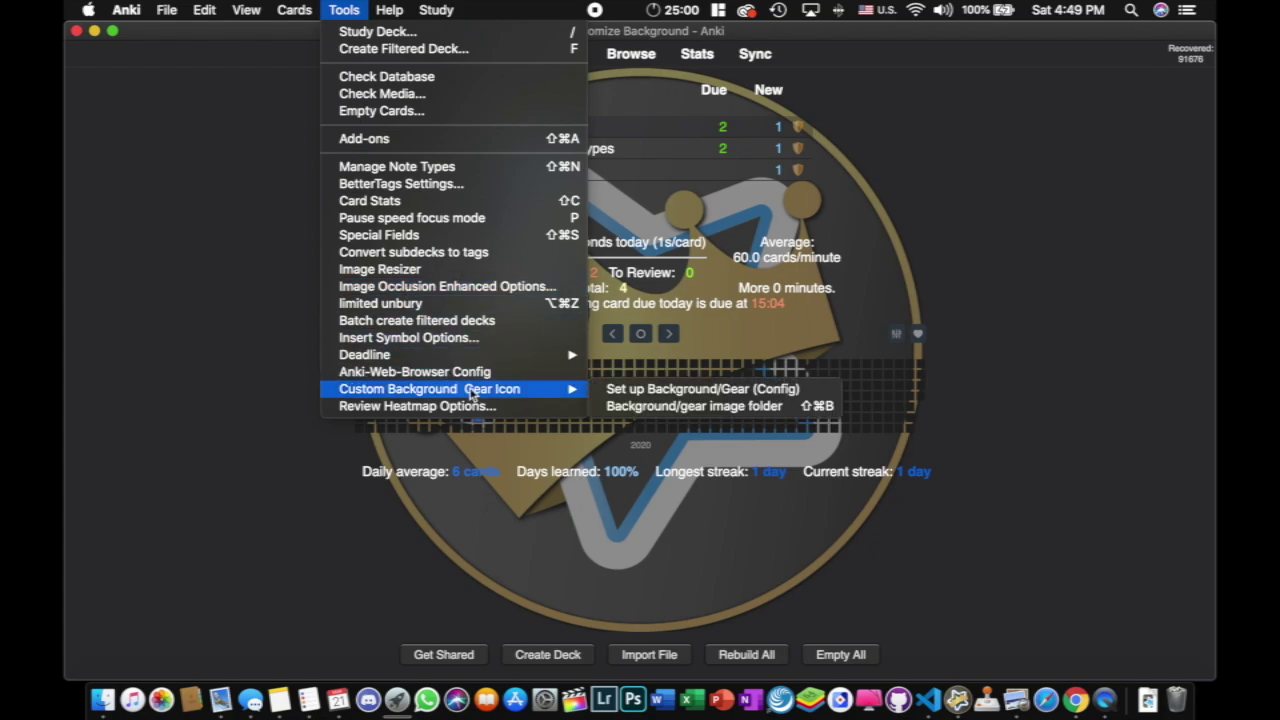
left_click(700, 405)
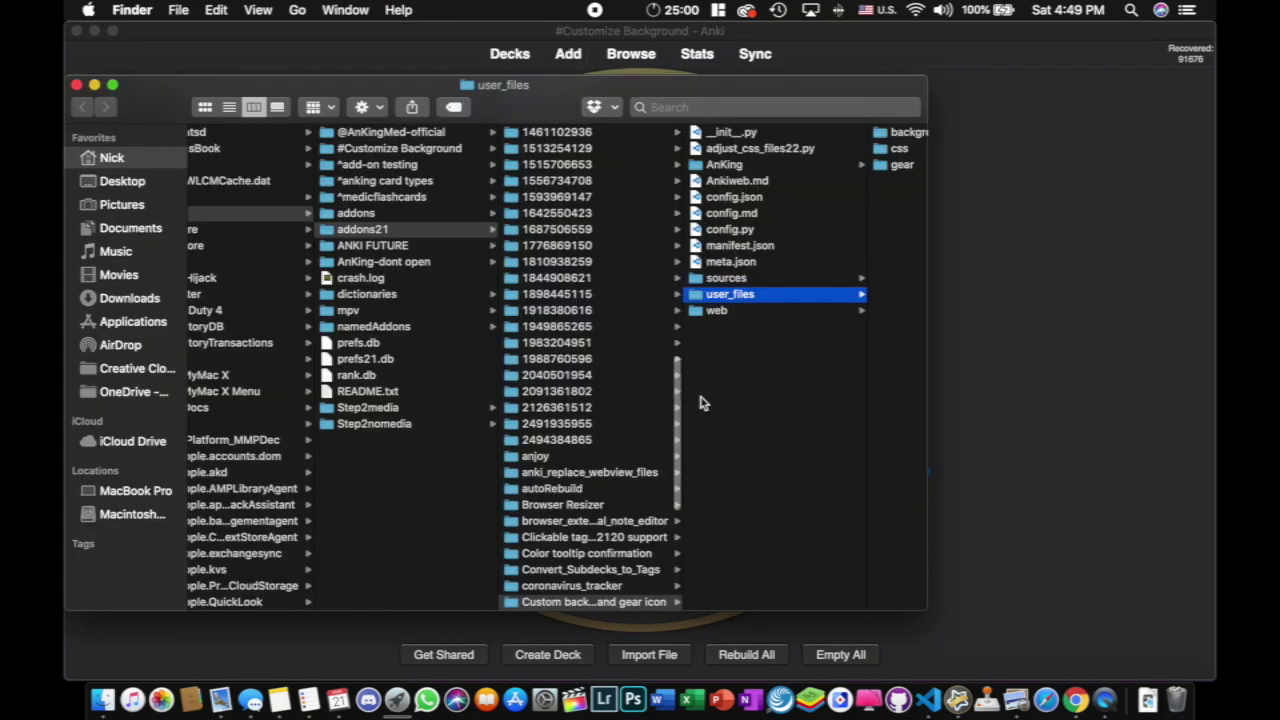
left_click(711, 294)
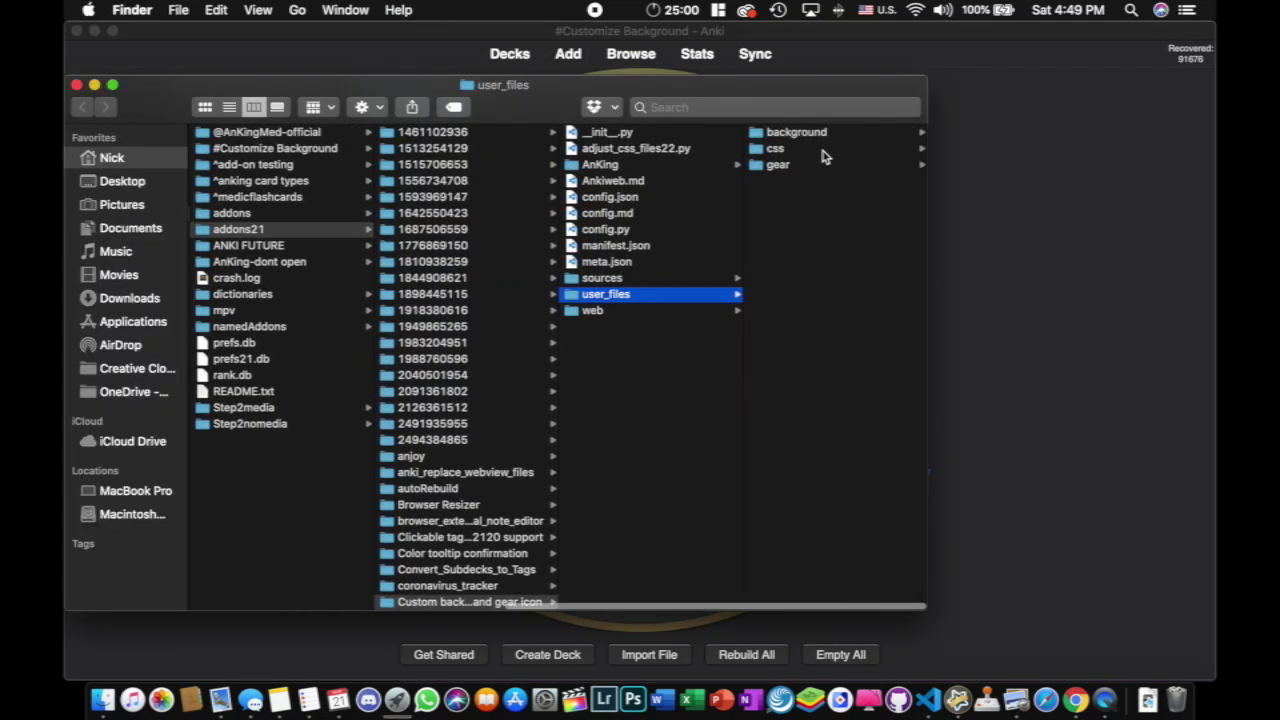
left_click(823, 151)
left_click(681, 133)
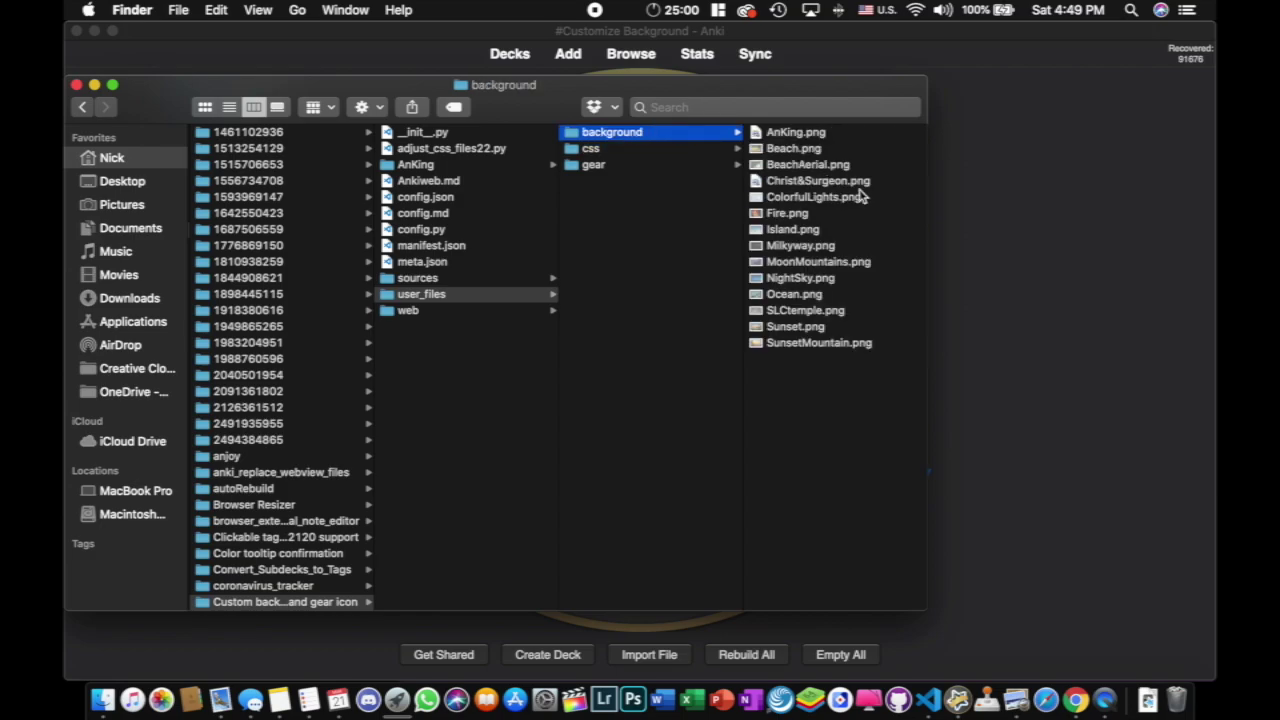
- Quick Look BeachAerial.png, Milkyway.png and Ocean.png, checking Ocean.png's file size
left_click(870, 165)
key("space")
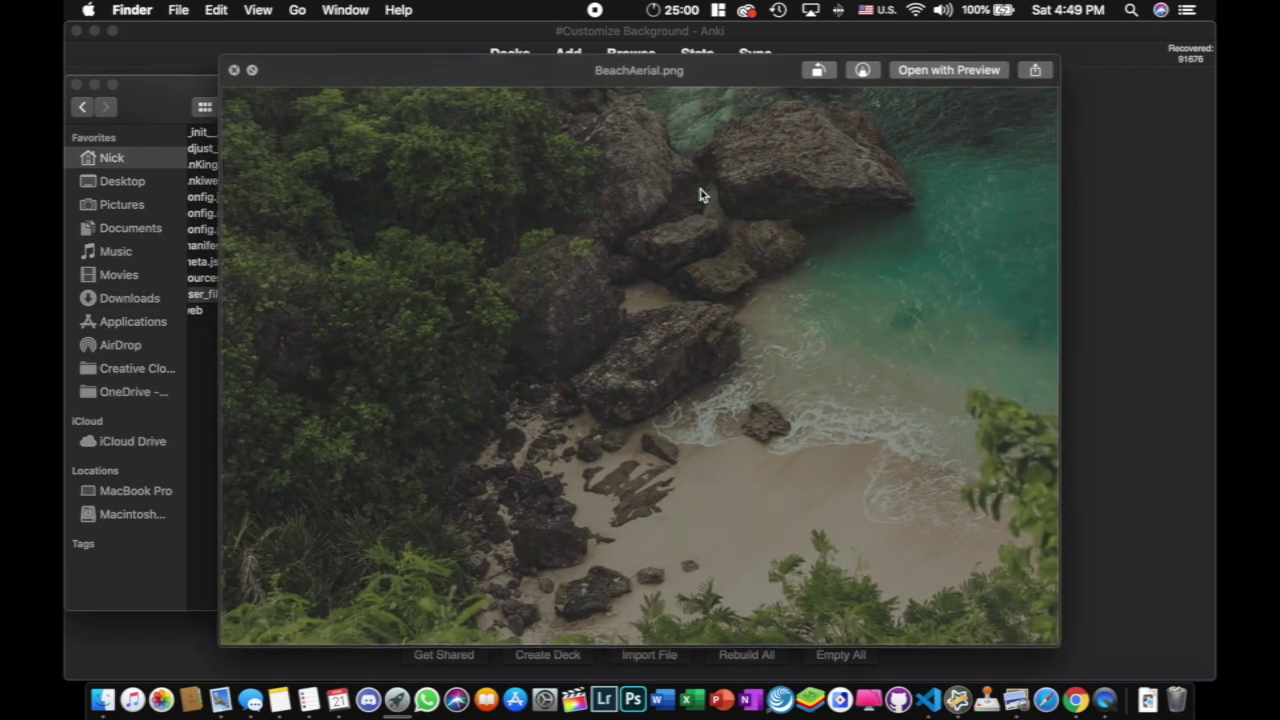
key("space")
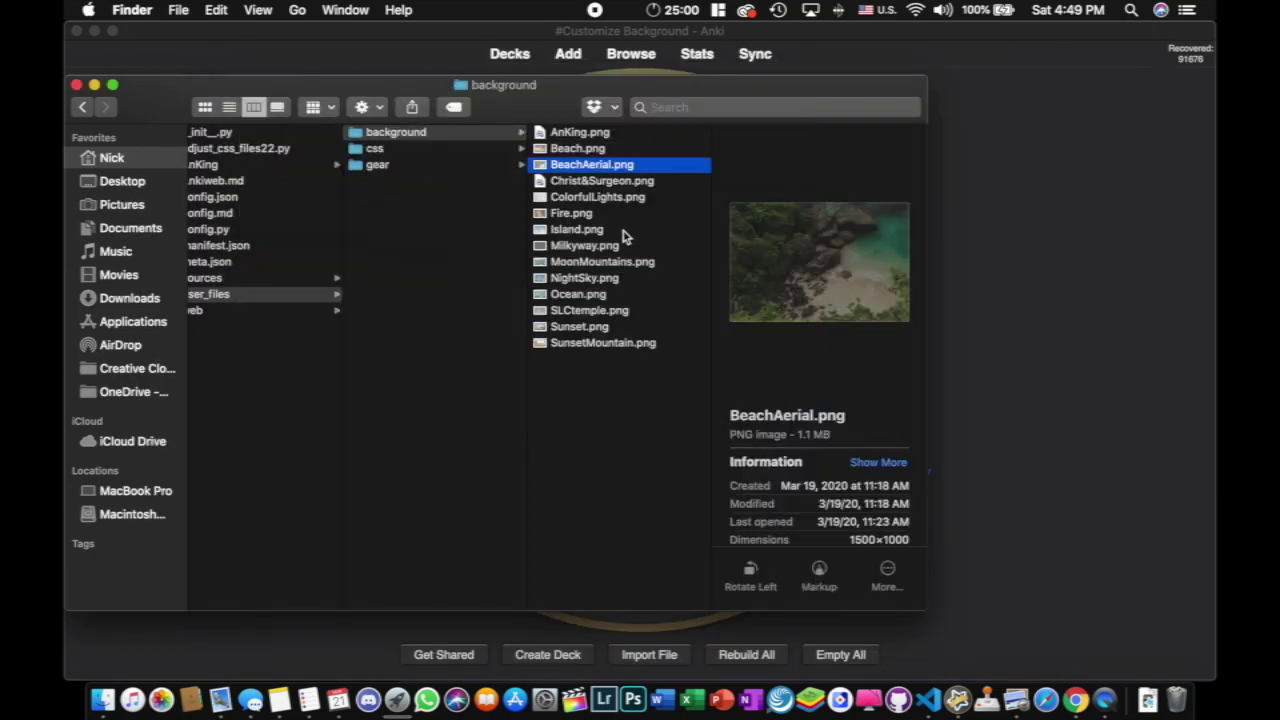
left_click(646, 245)
key("space")
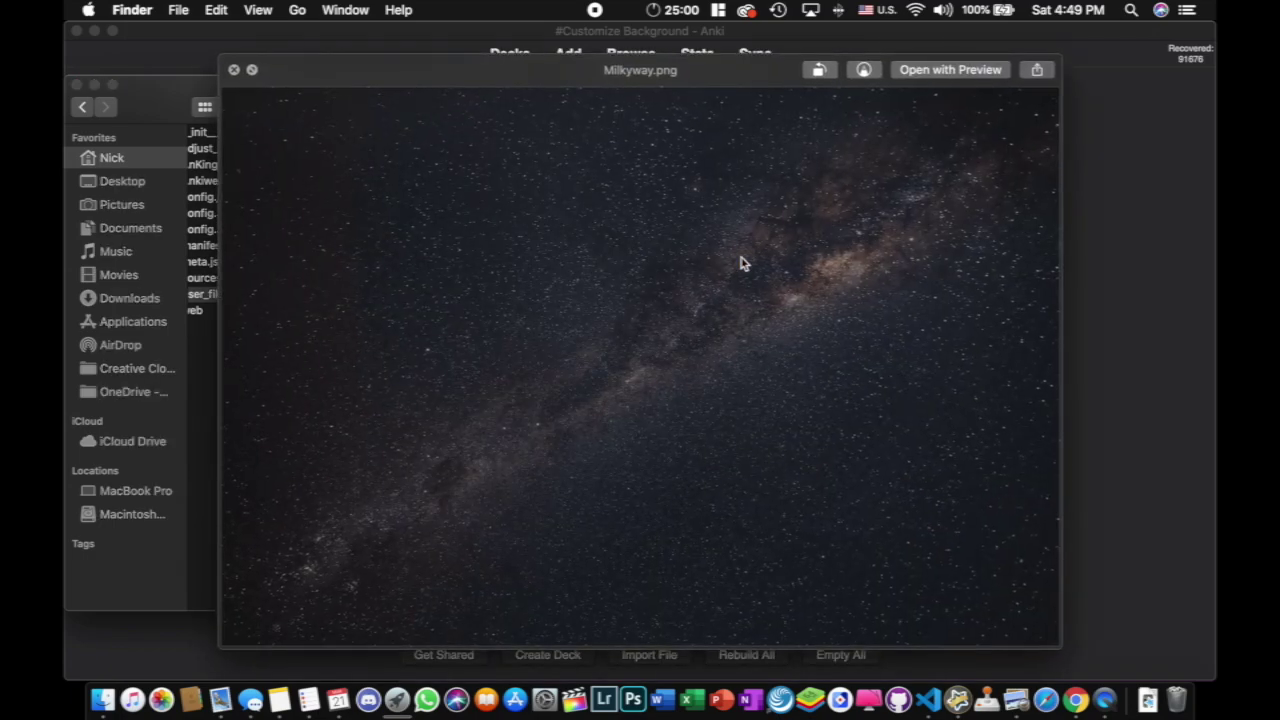
key("space")
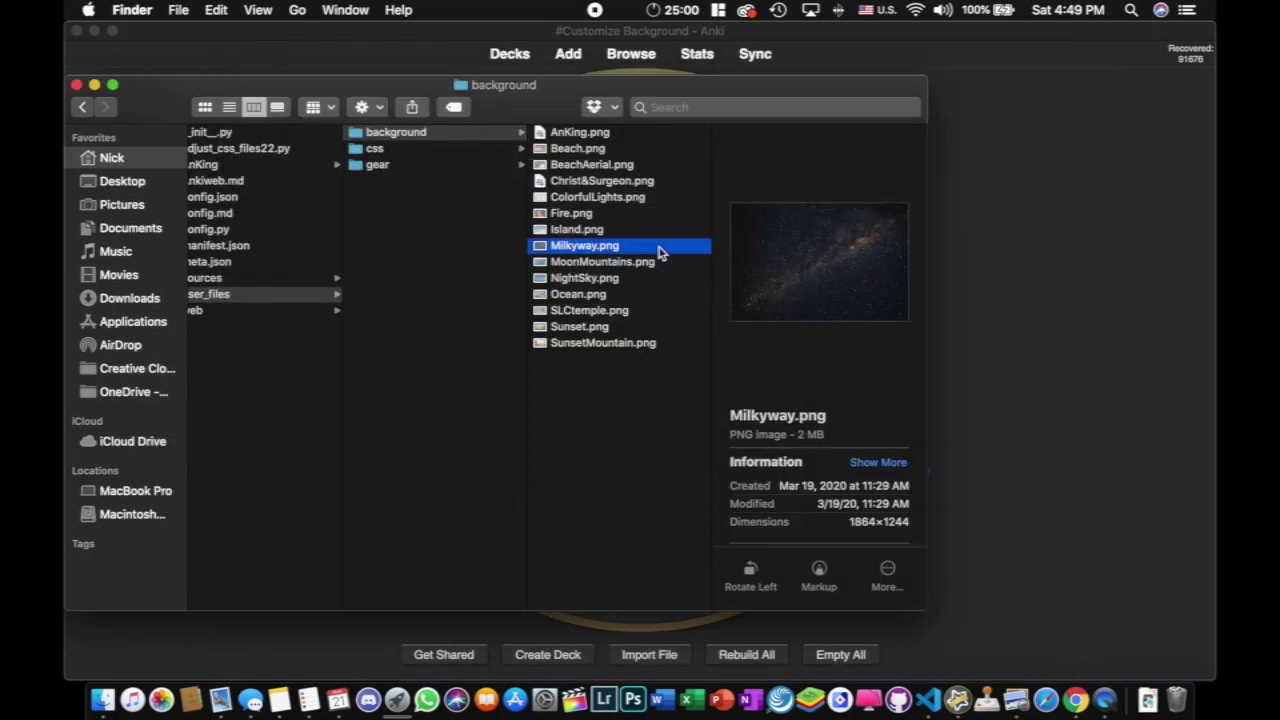
left_click(643, 295)
key("space")
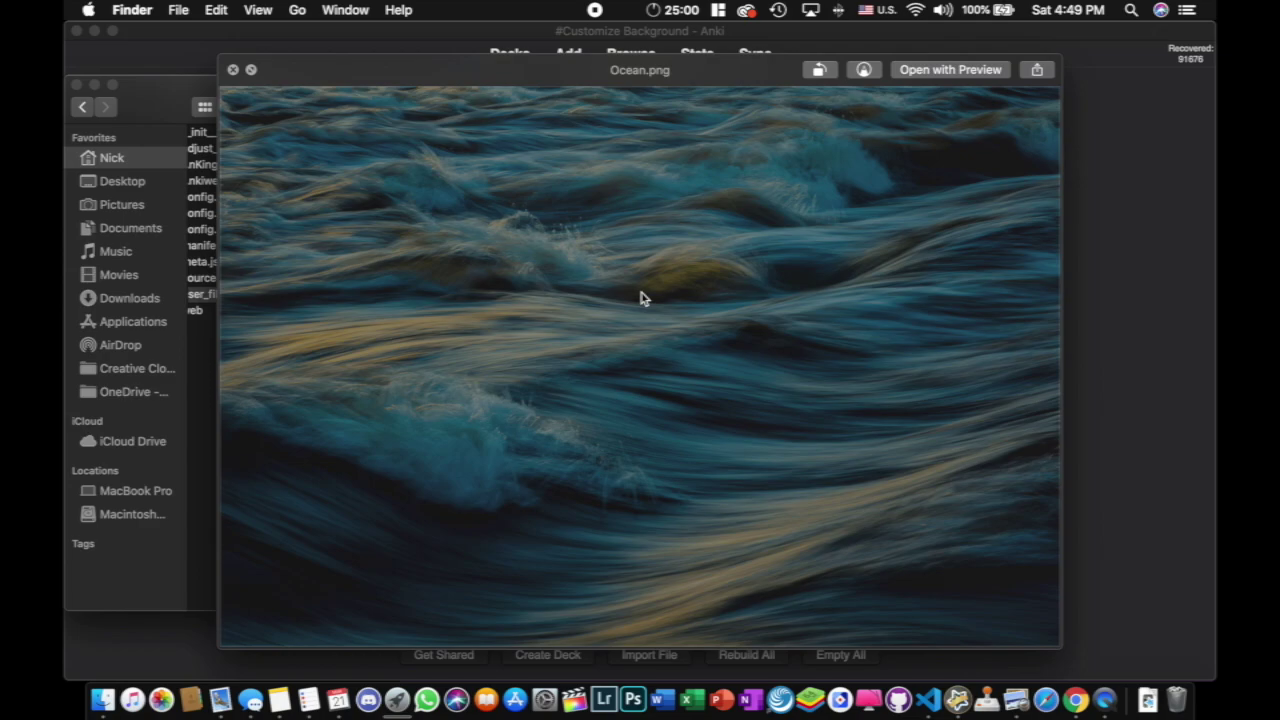
key("space")
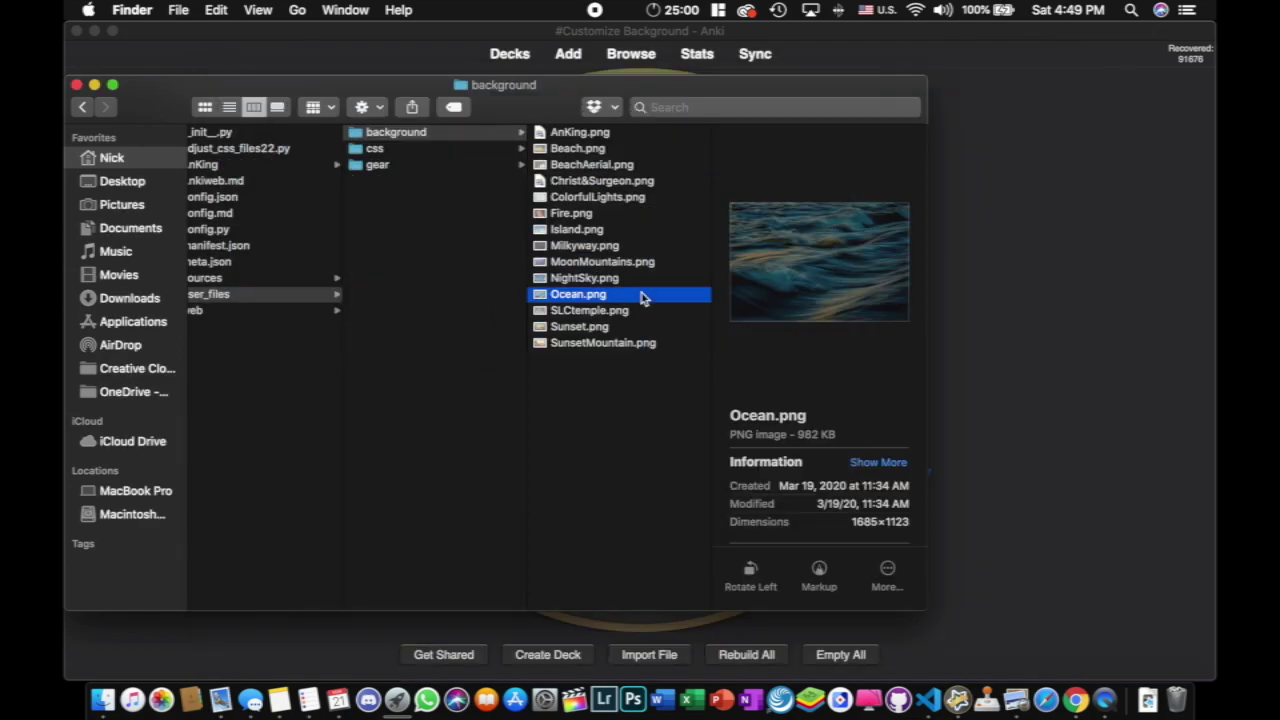
scroll(843, 398, "down", 3)
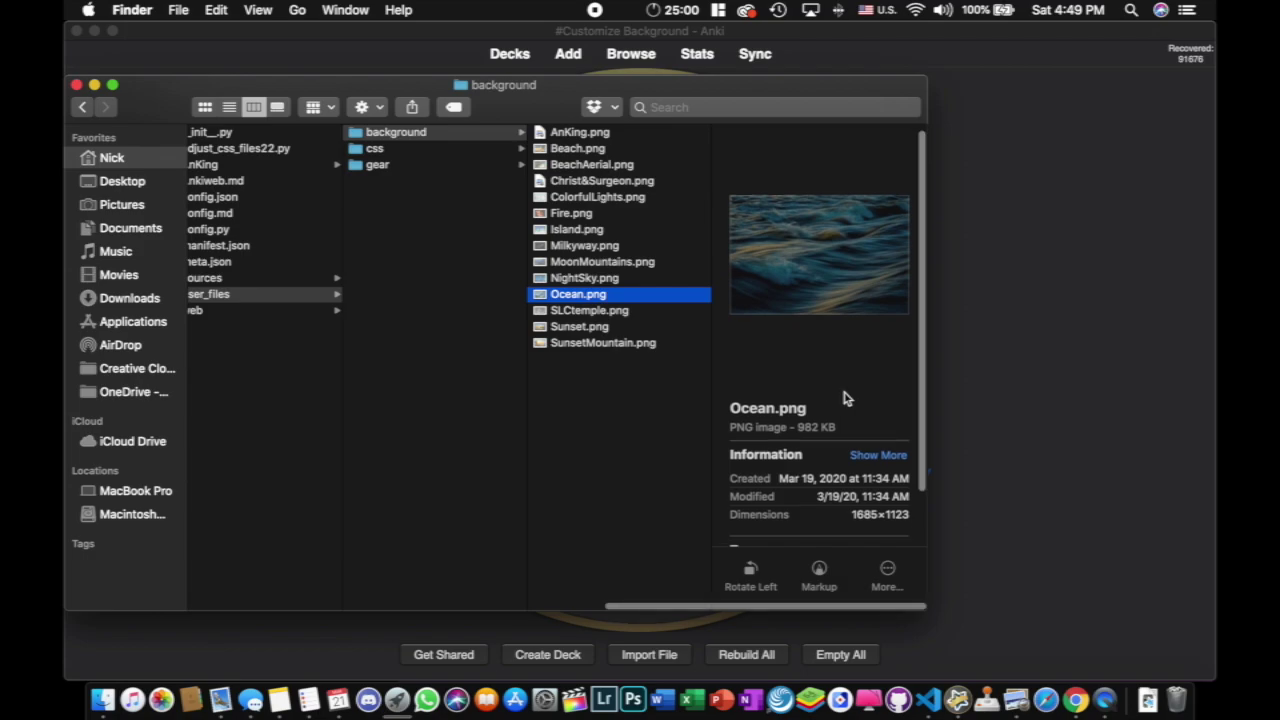
scroll(843, 398, "down", 1)
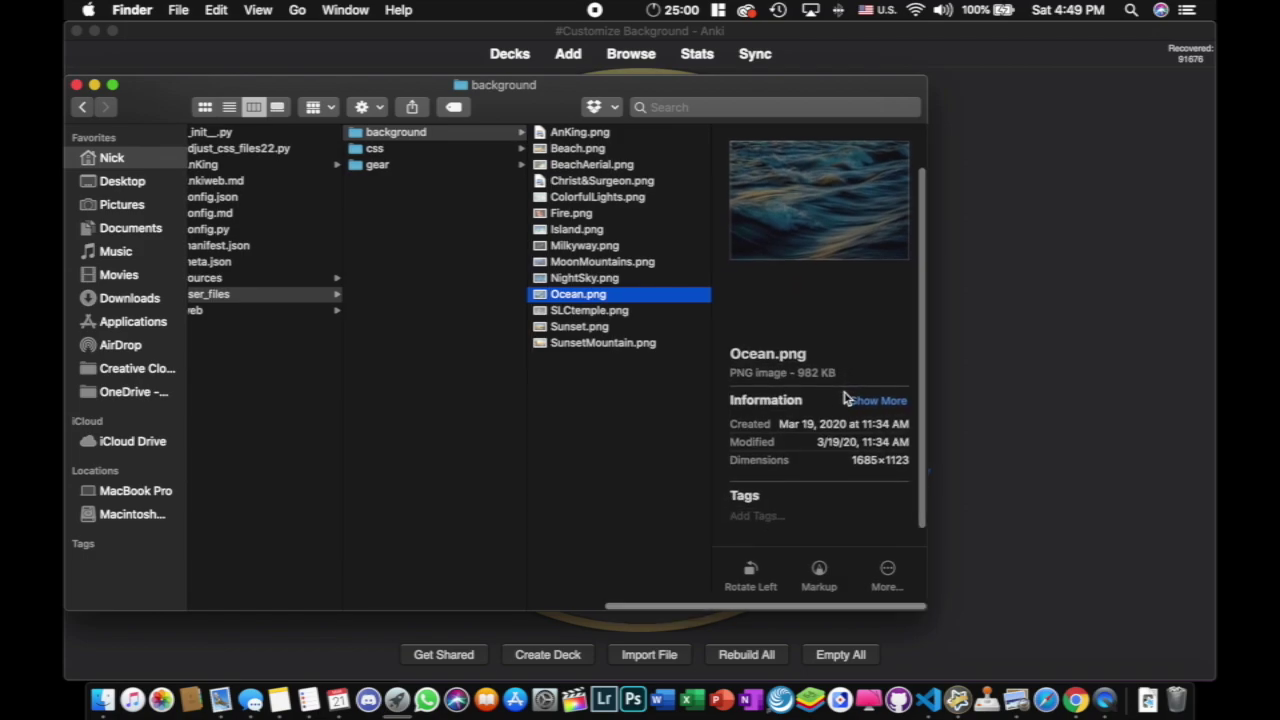
left_click_drag(855, 372, 731, 374)
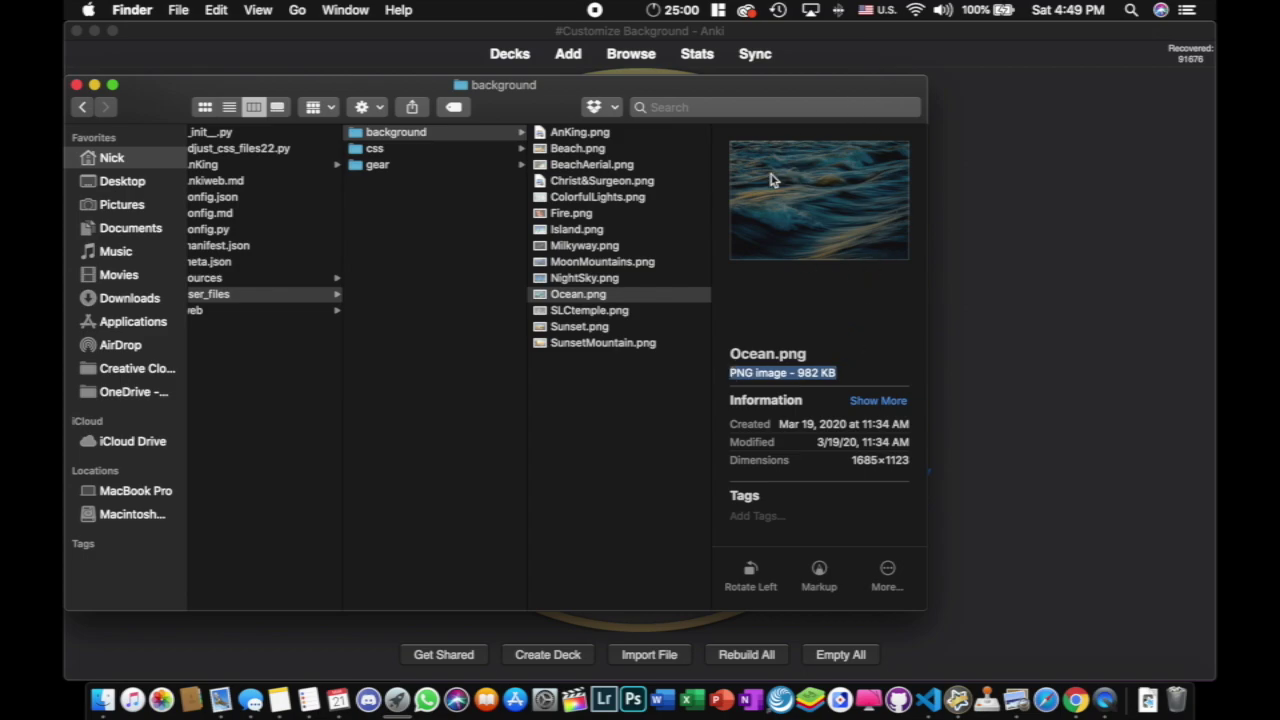
- Close the folder window, open the AnKing deck overview, and return to the deck list
left_click(77, 86)
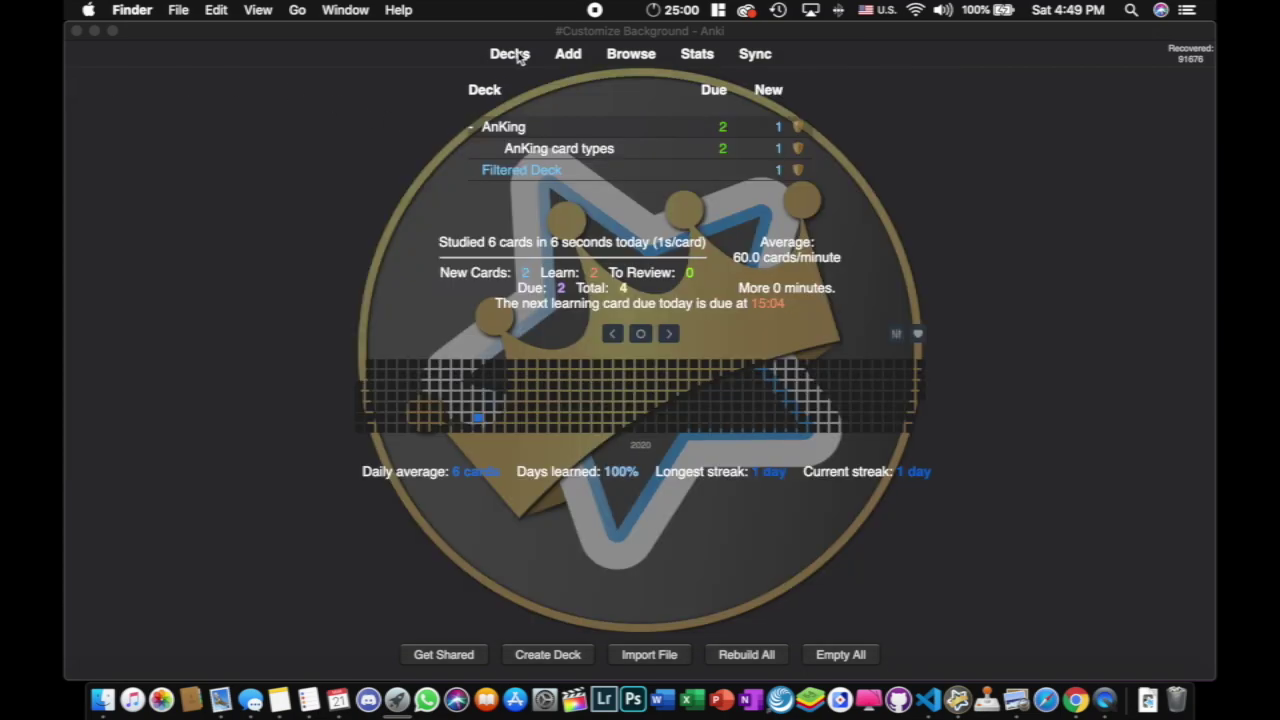
left_click(518, 58)
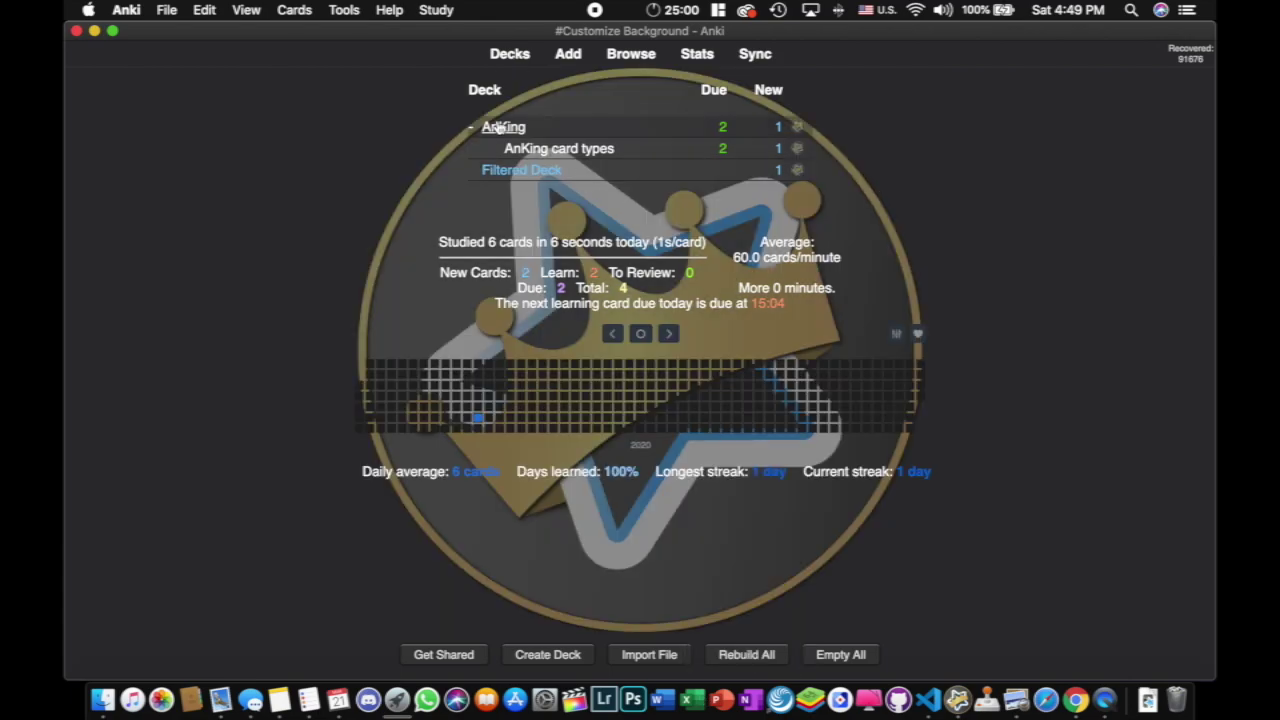
left_click(500, 127)
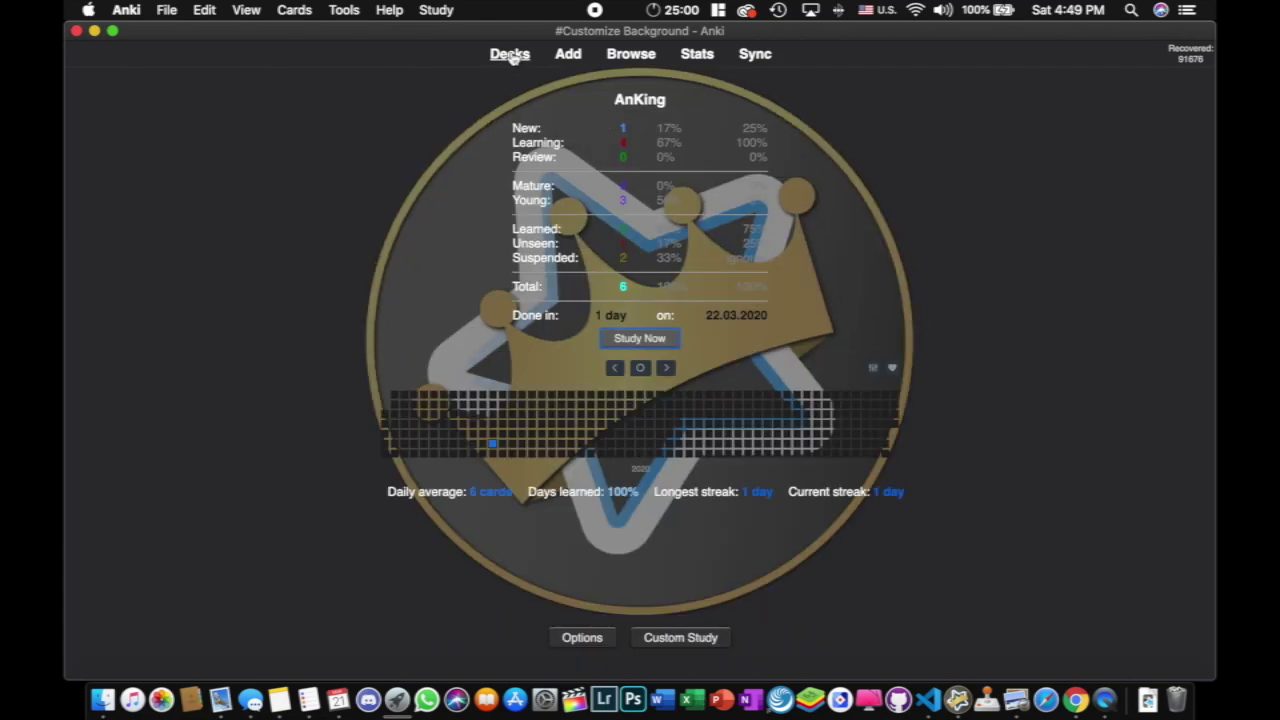
left_click(510, 55)
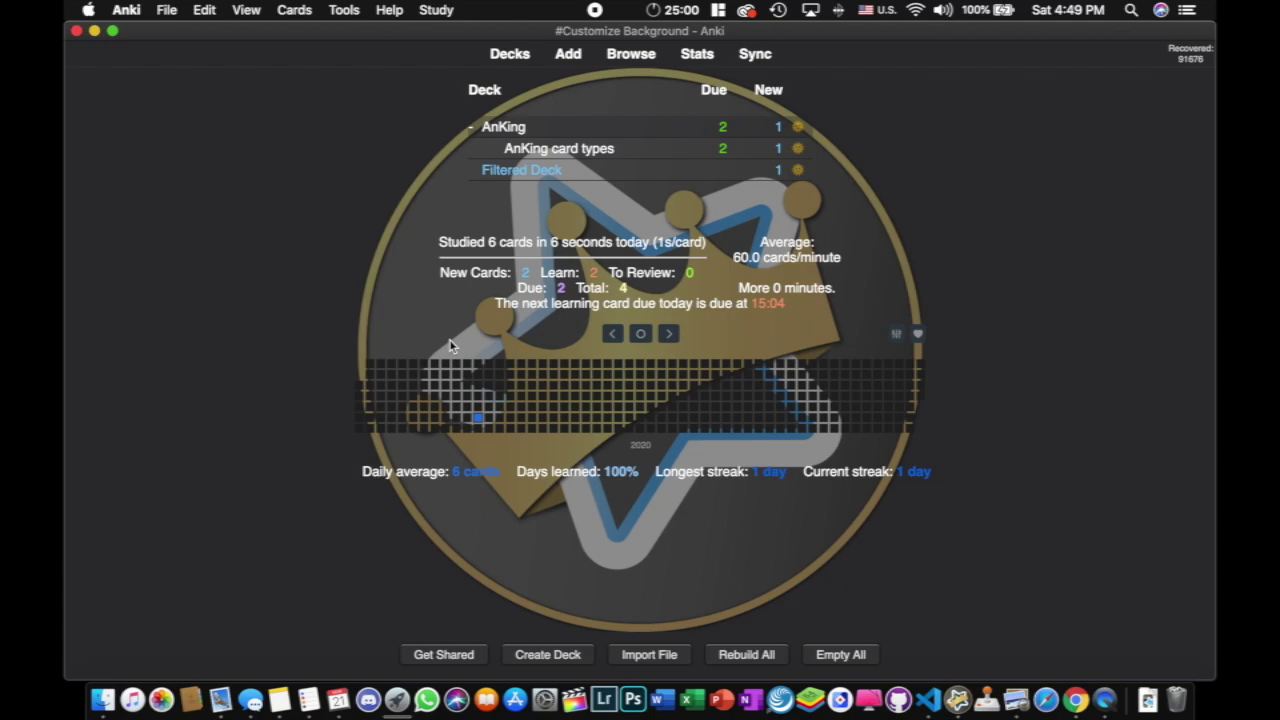
- Open the custom background config and locate the AnKing.png background image entry
left_click(343, 10)
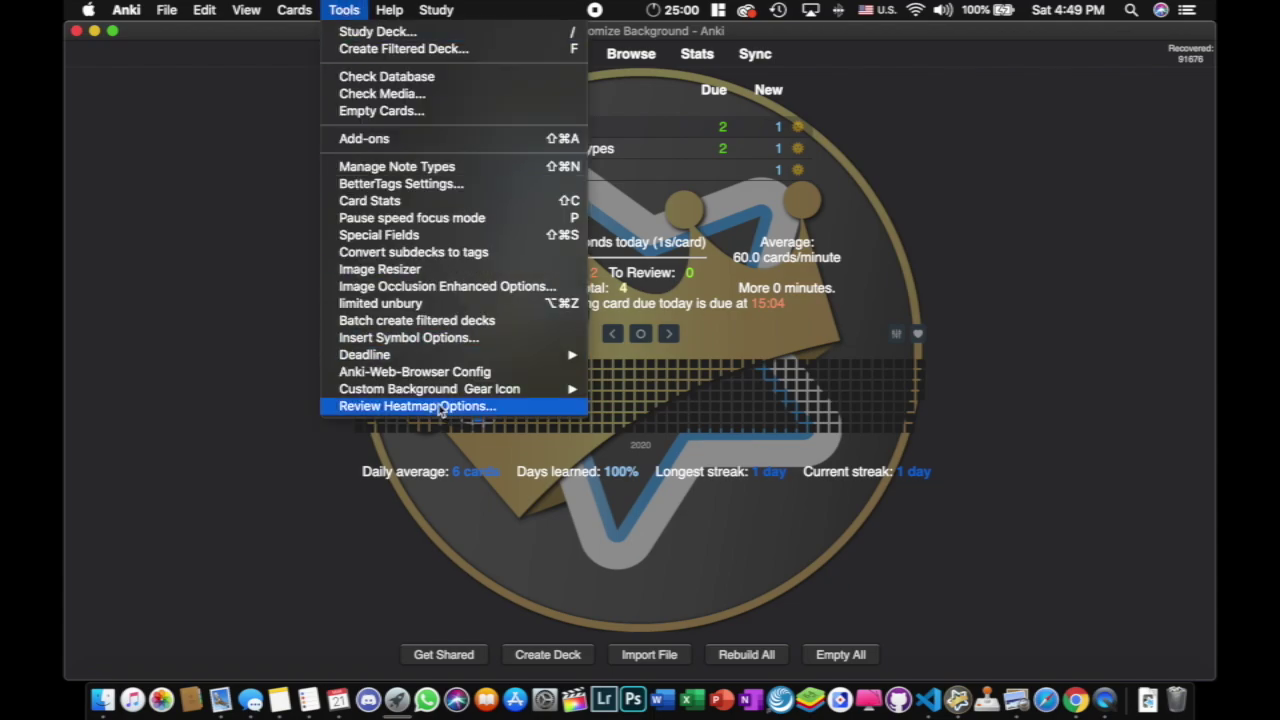
mouse_move(446, 392)
left_click(690, 389)
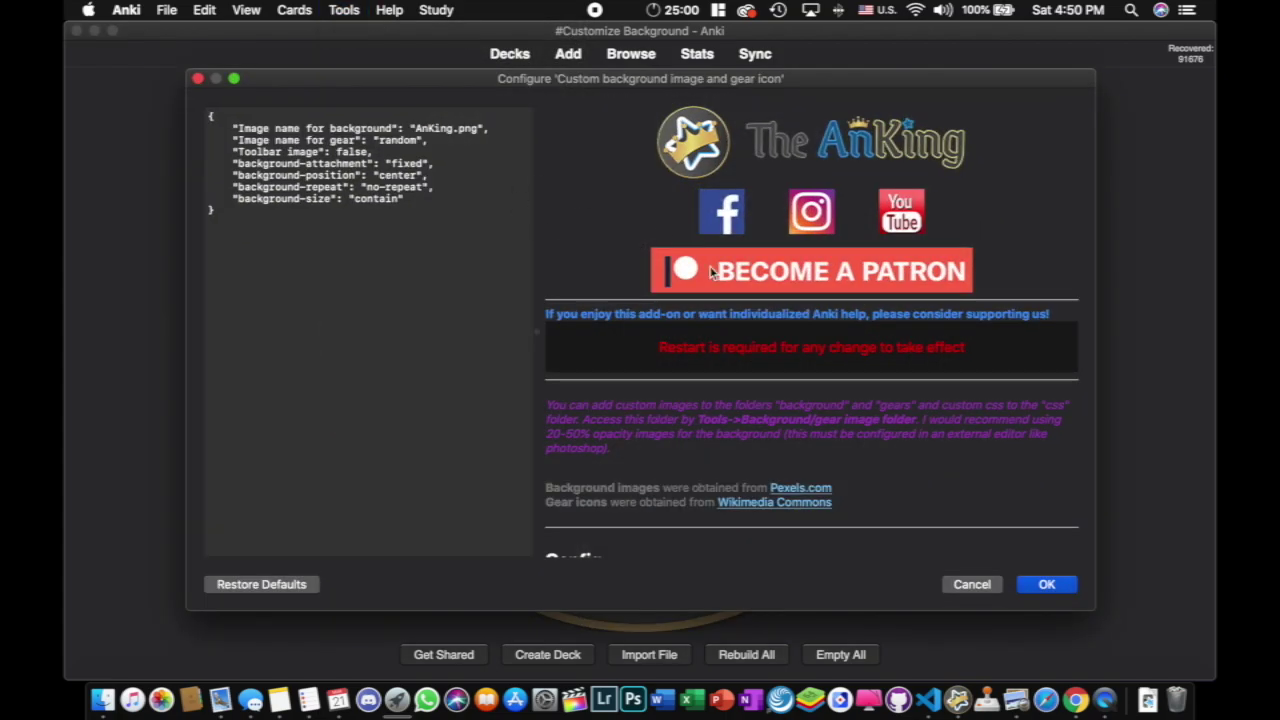
scroll(725, 300, "down", 8)
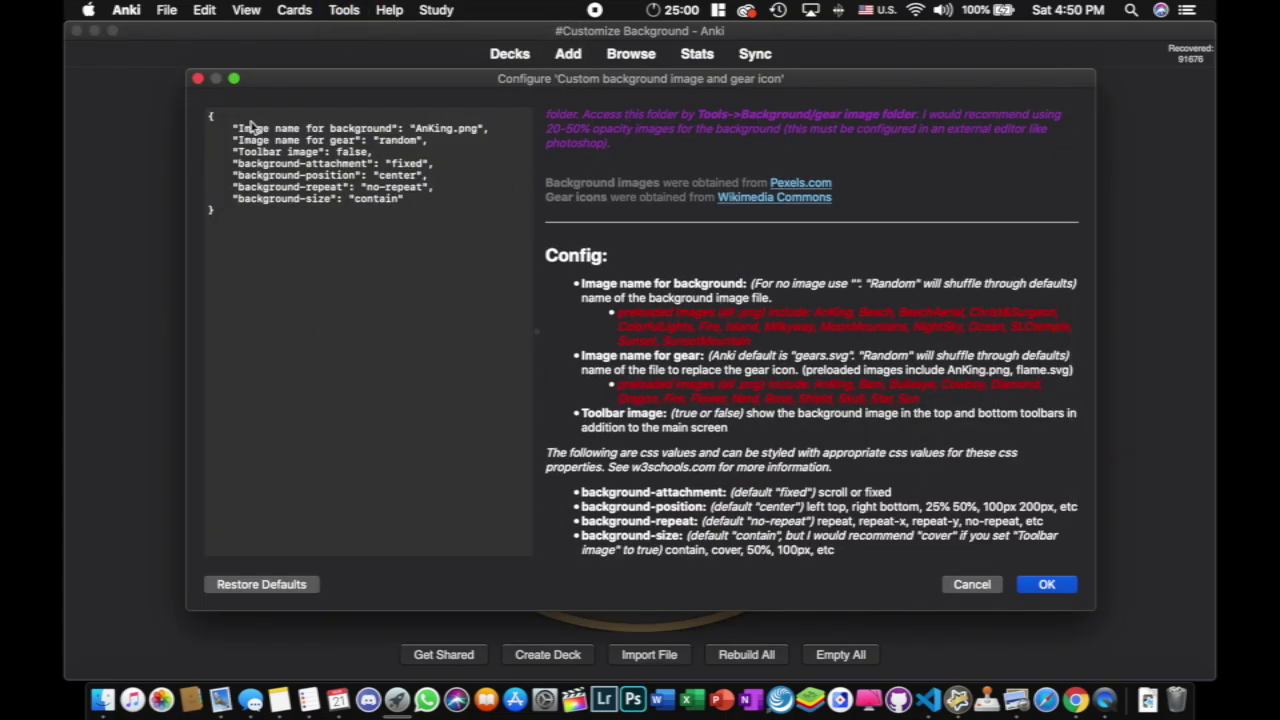
left_click_drag(231, 128, 495, 128)
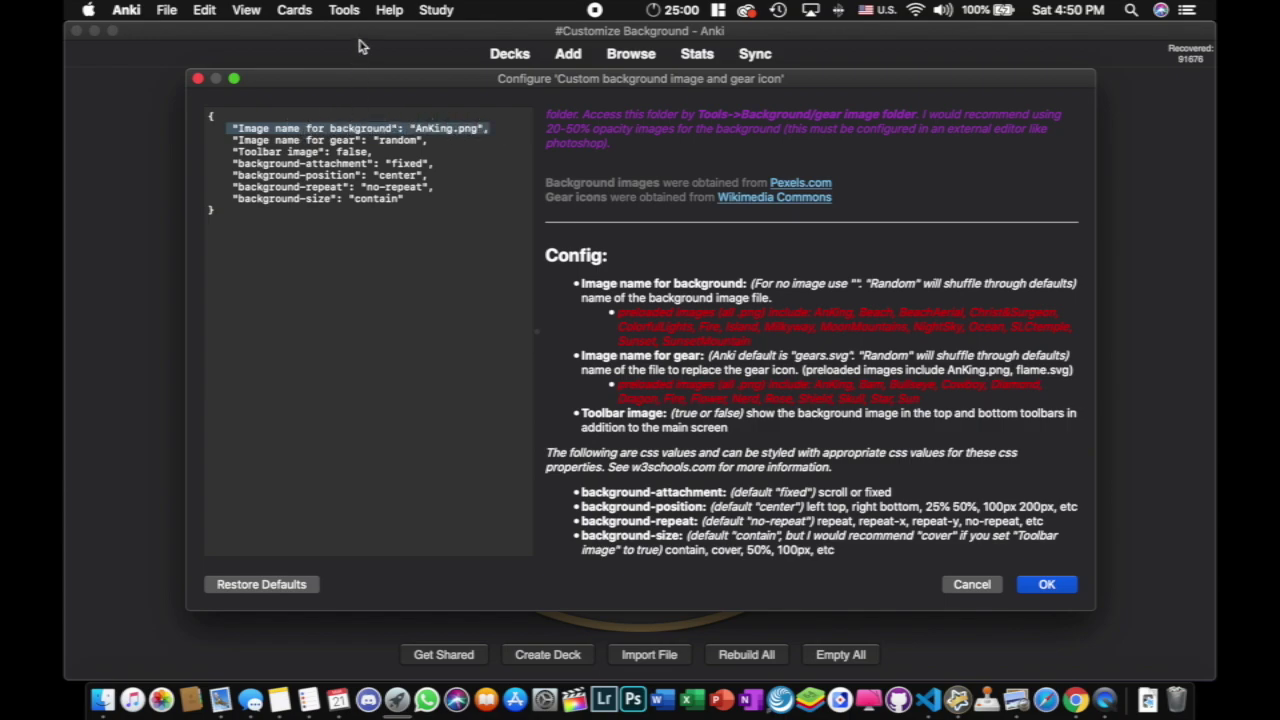
left_click_drag(478, 130, 455, 128)
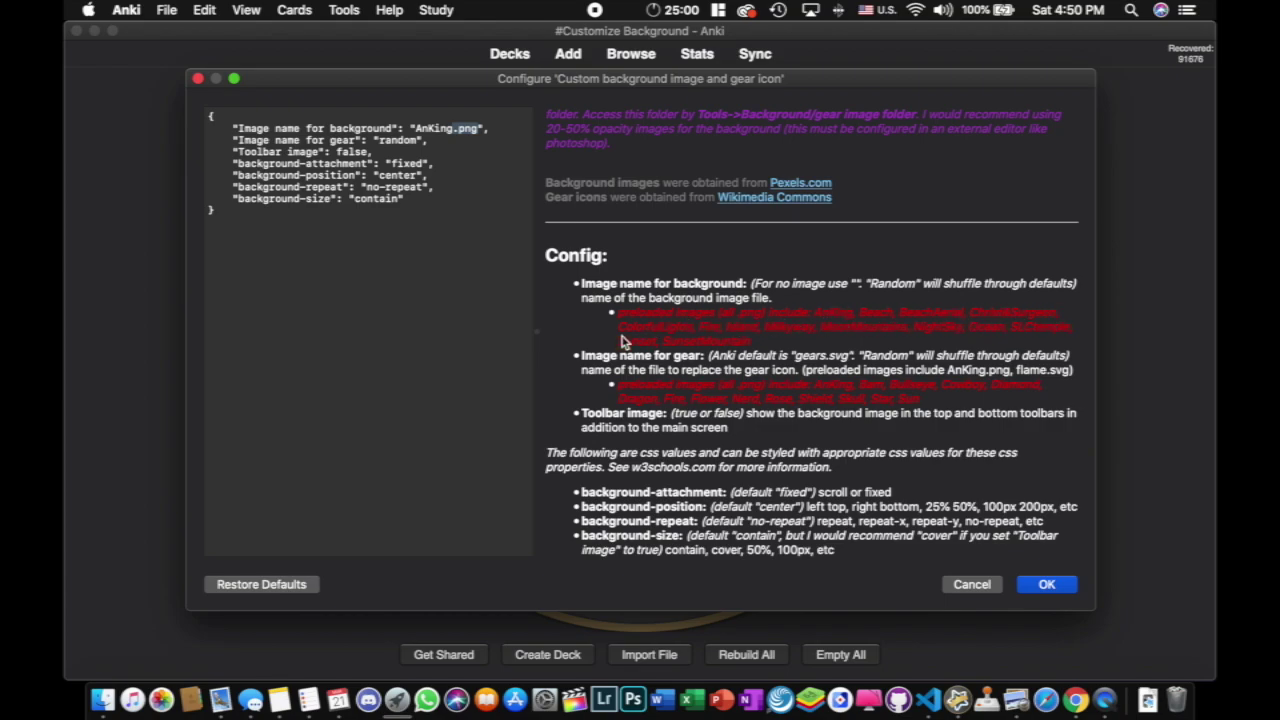
left_click(454, 129)
- Compare the config with the deck list, noting Toolbar image set to true and background-size
left_click_drag(452, 80, 779, 235)
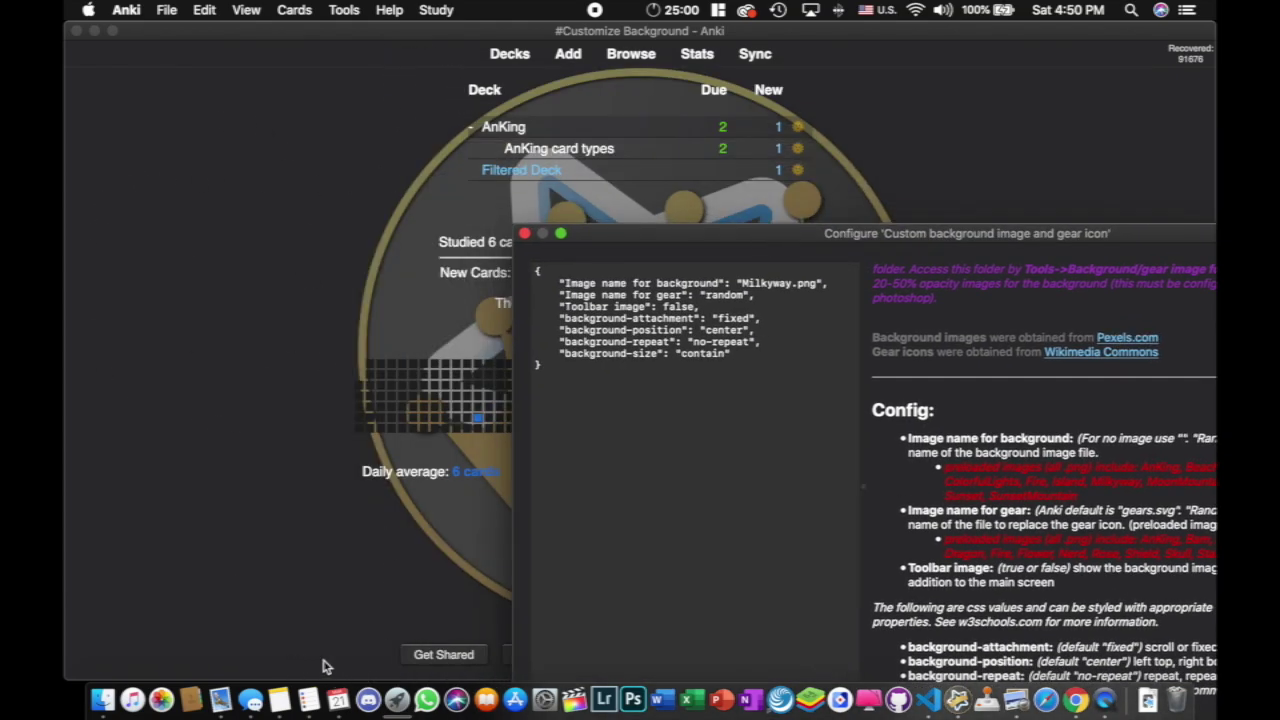
left_click_drag(604, 236, 900, 169)
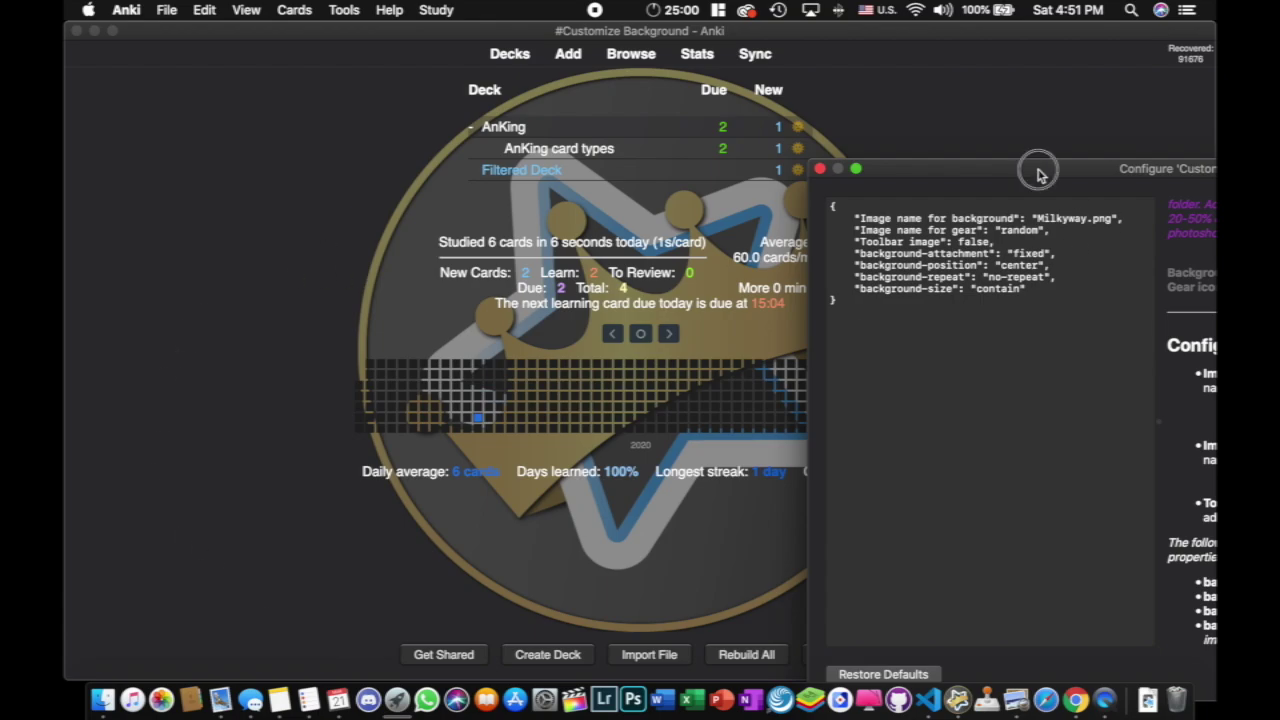
left_click_drag(1043, 171, 400, 125)
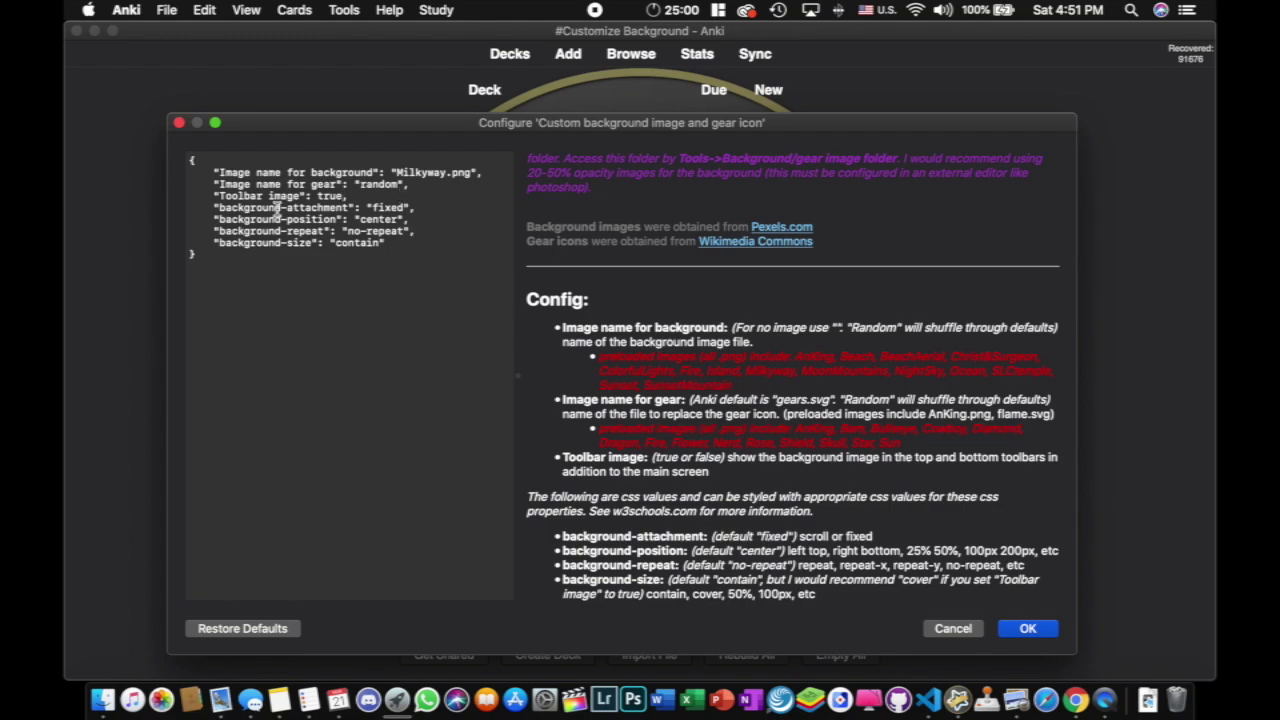
left_click_drag(350, 196, 141, 202)
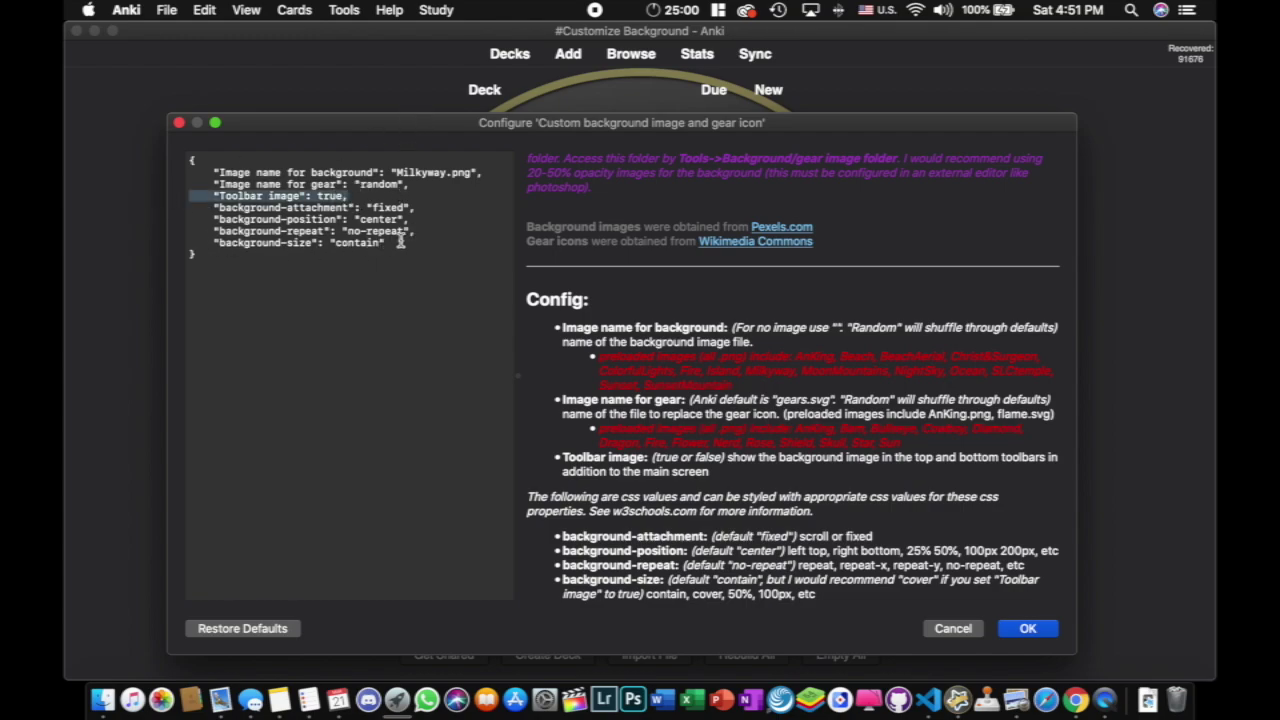
left_click_drag(396, 242, 166, 246)
- Review the four CSS background settings, including background-size contain
left_click_drag(302, 124, 1092, 86)
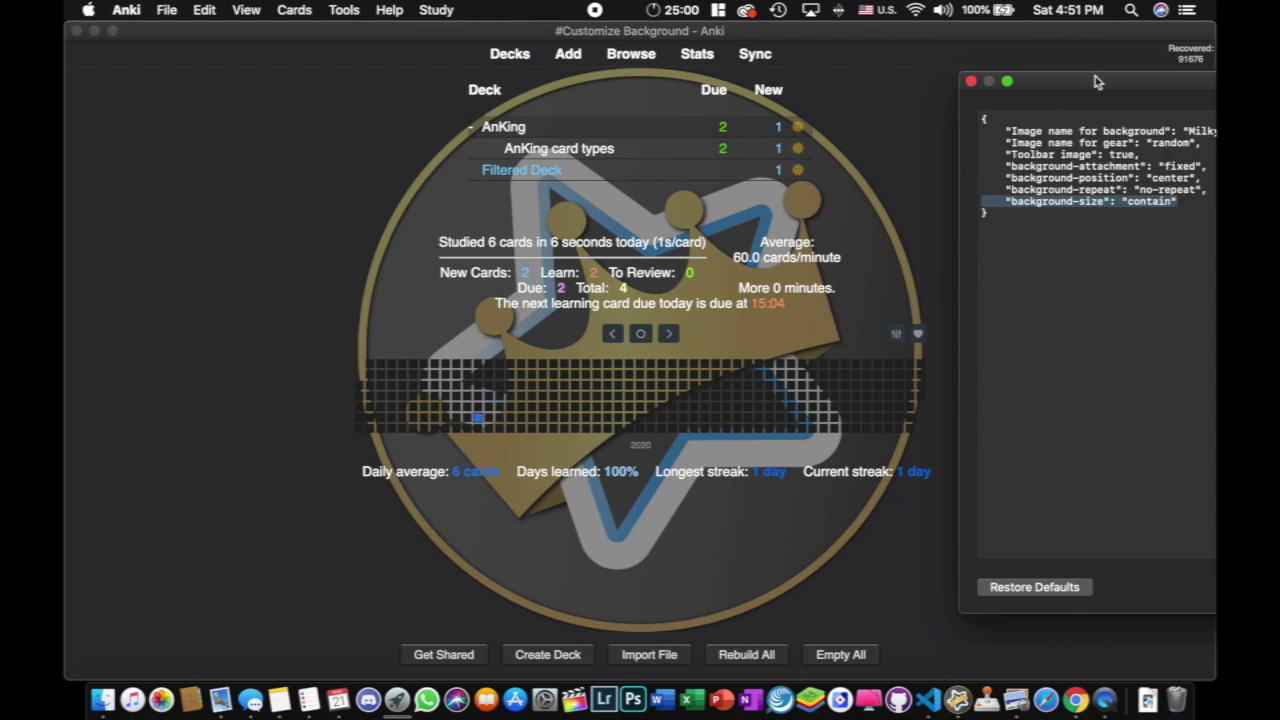
left_click_drag(1095, 81, 318, 73)
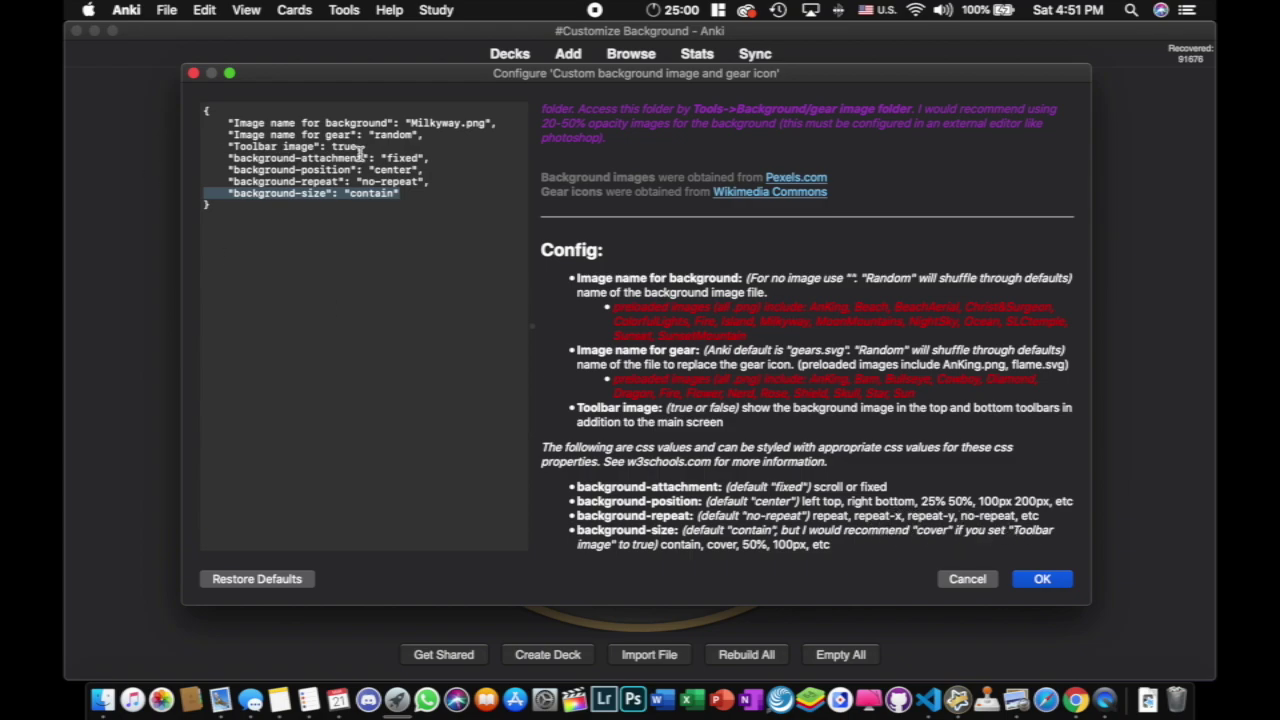
left_click_drag(362, 147, 205, 142)
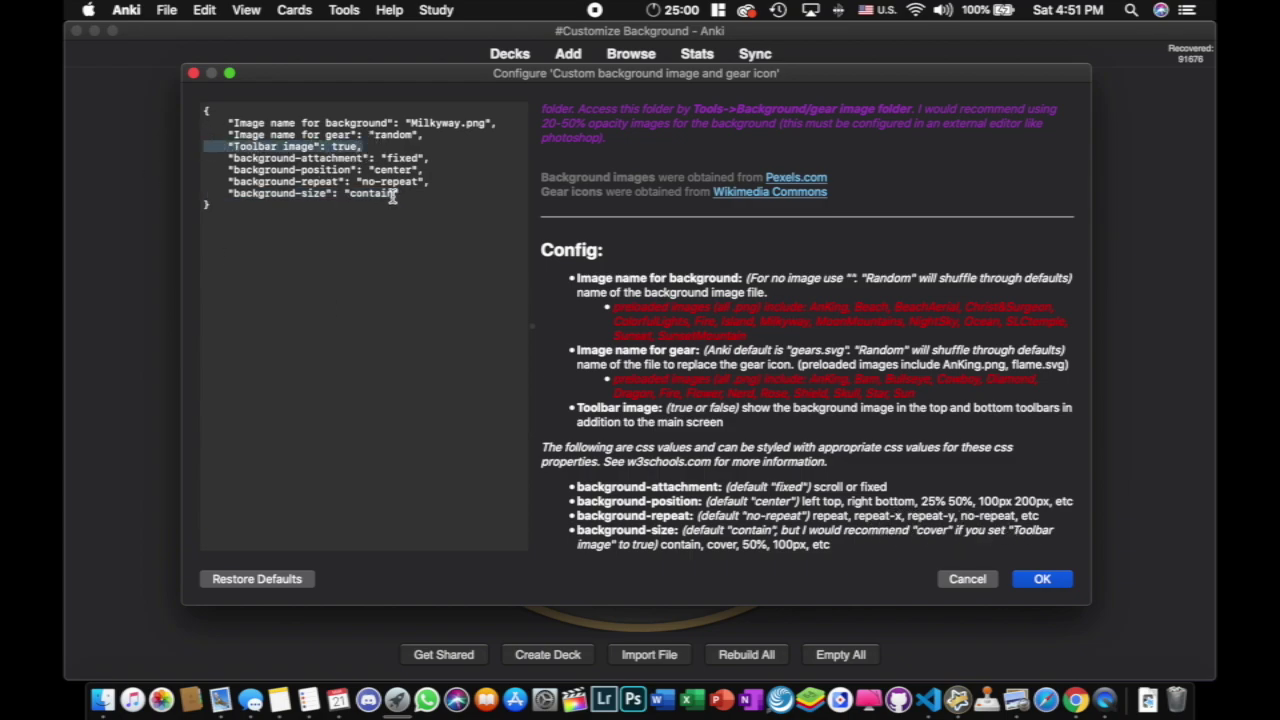
left_click_drag(395, 195, 351, 194)
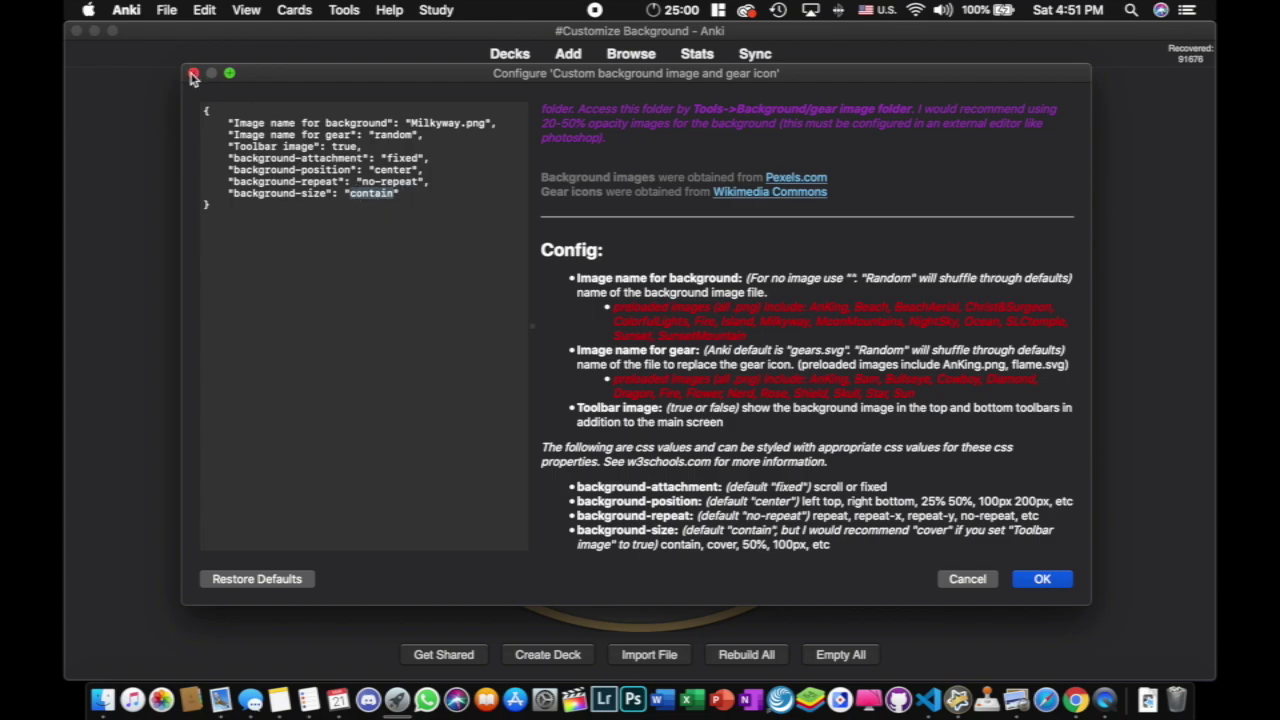
left_click(408, 193)
left_click_drag(418, 192, 199, 157)
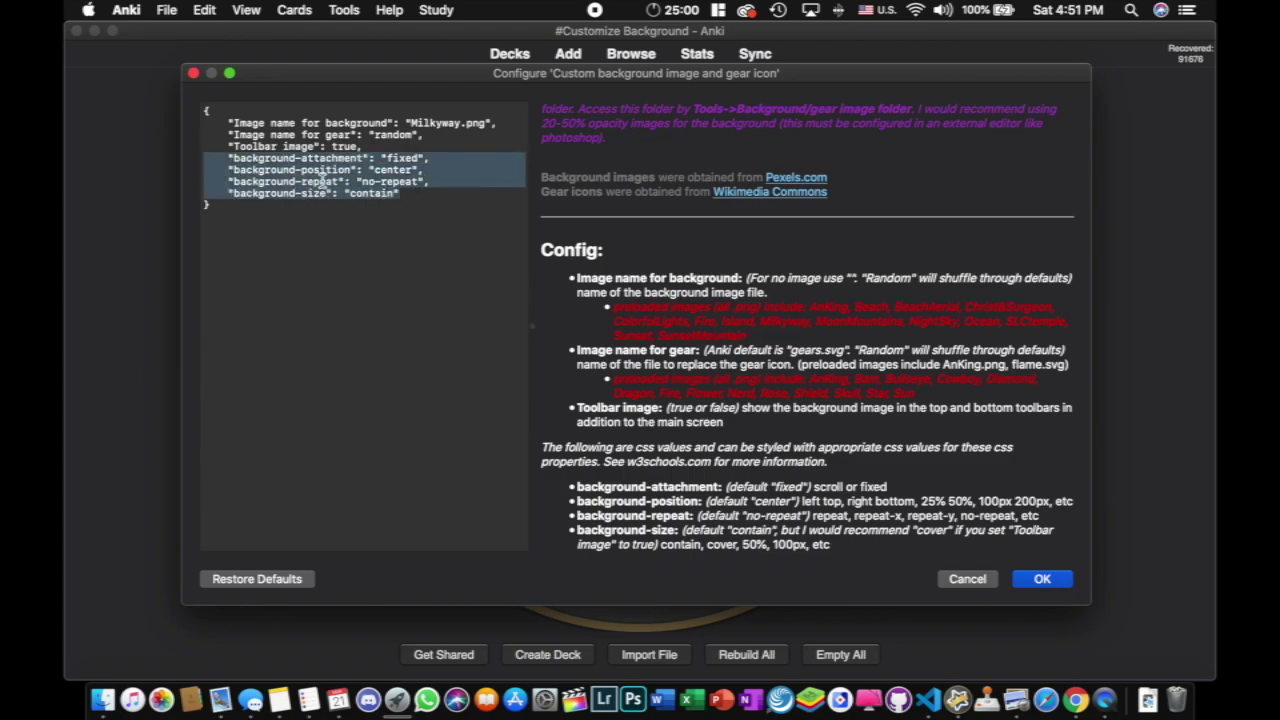
key("super+Tab")
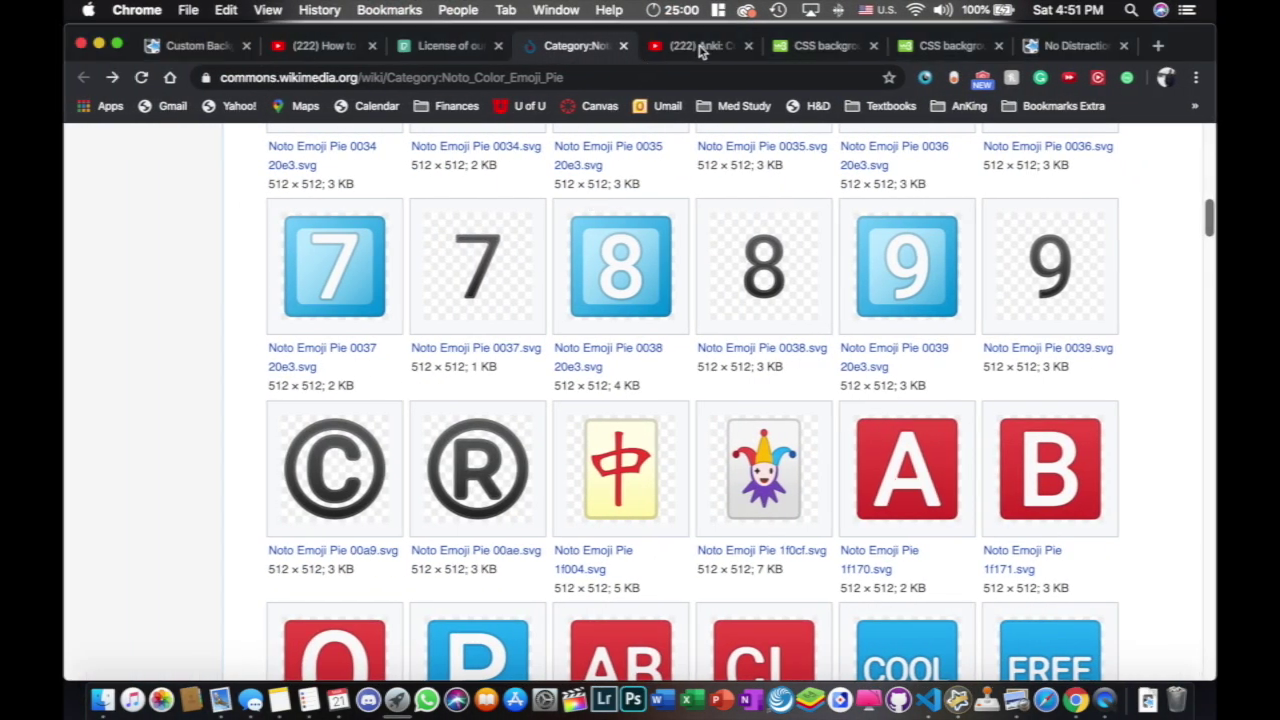
- Read w3schools' background-position value table in Chrome, then return to Anki's background config
left_click(700, 48)
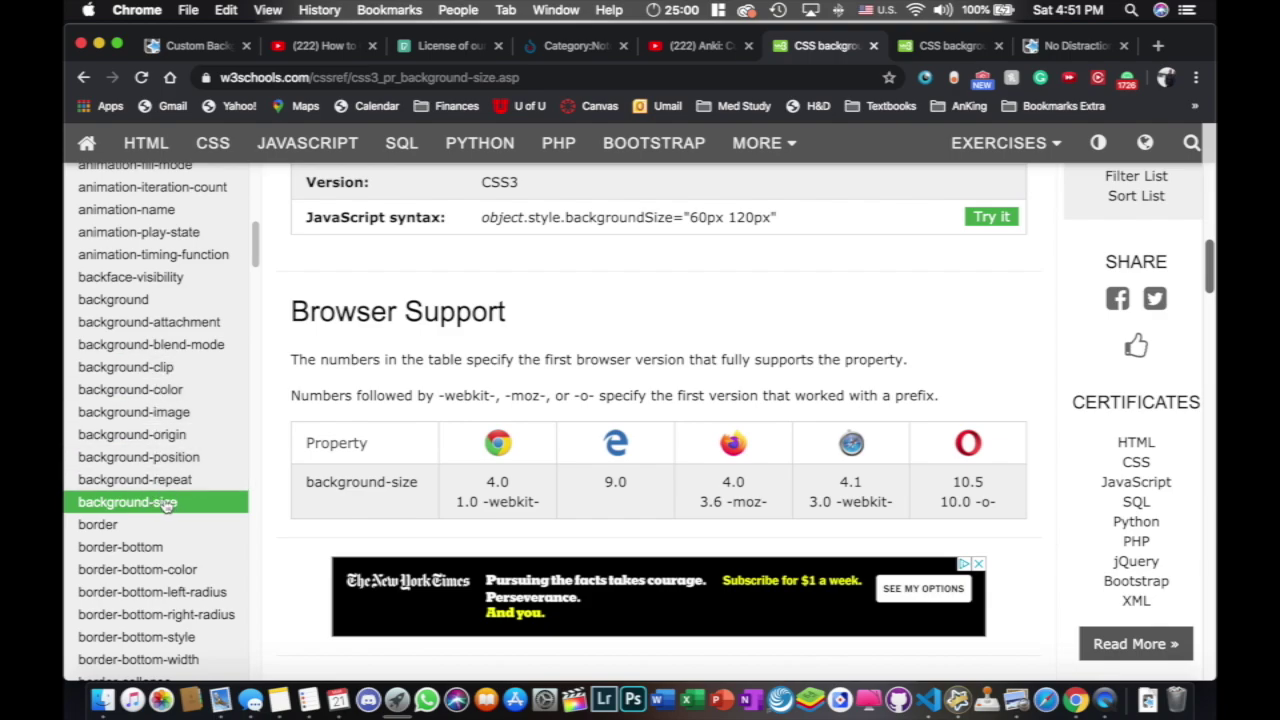
scroll(488, 338, "up", 5)
scroll(488, 338, "up", 8)
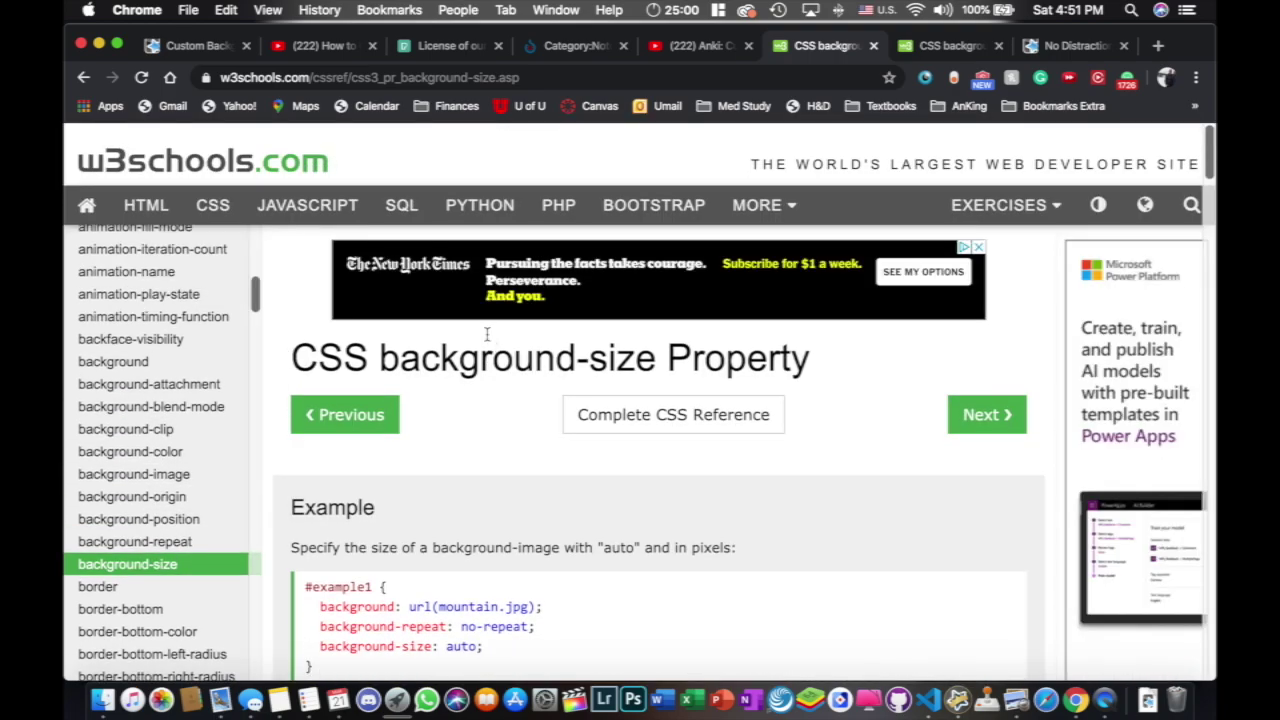
scroll(440, 360, "down", 2)
scroll(562, 535, "down", 10)
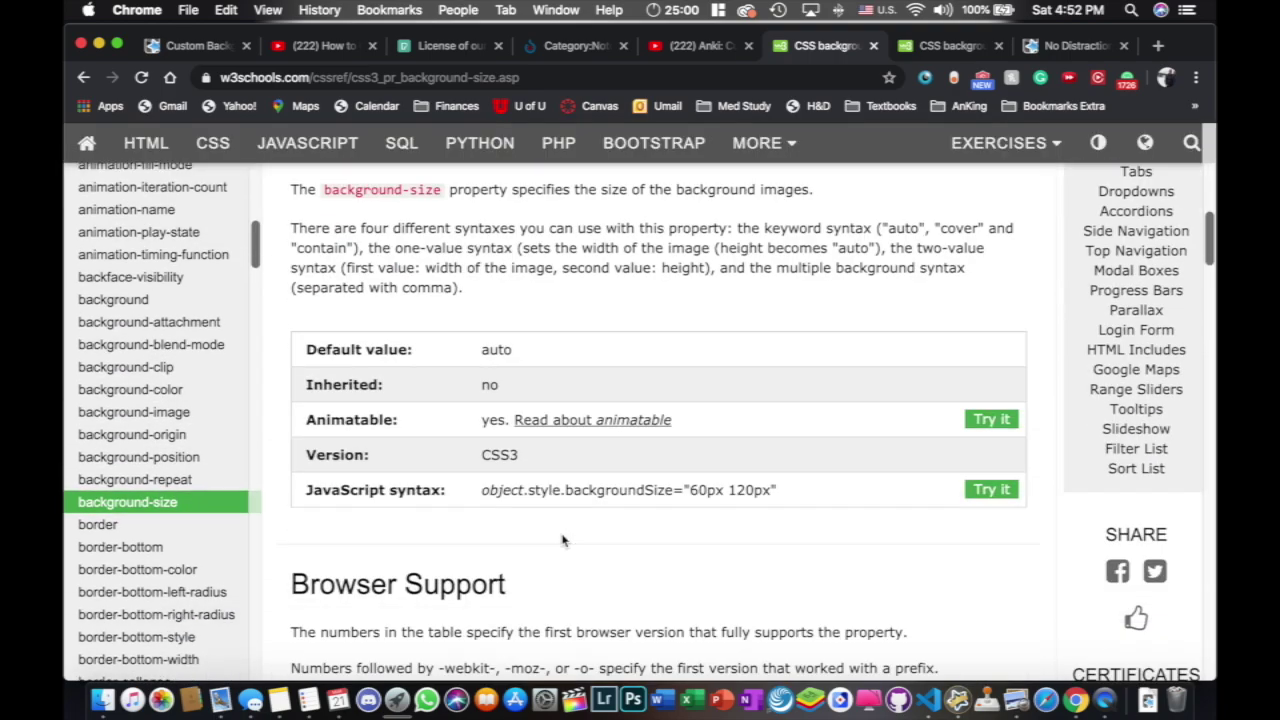
scroll(562, 535, "down", 2)
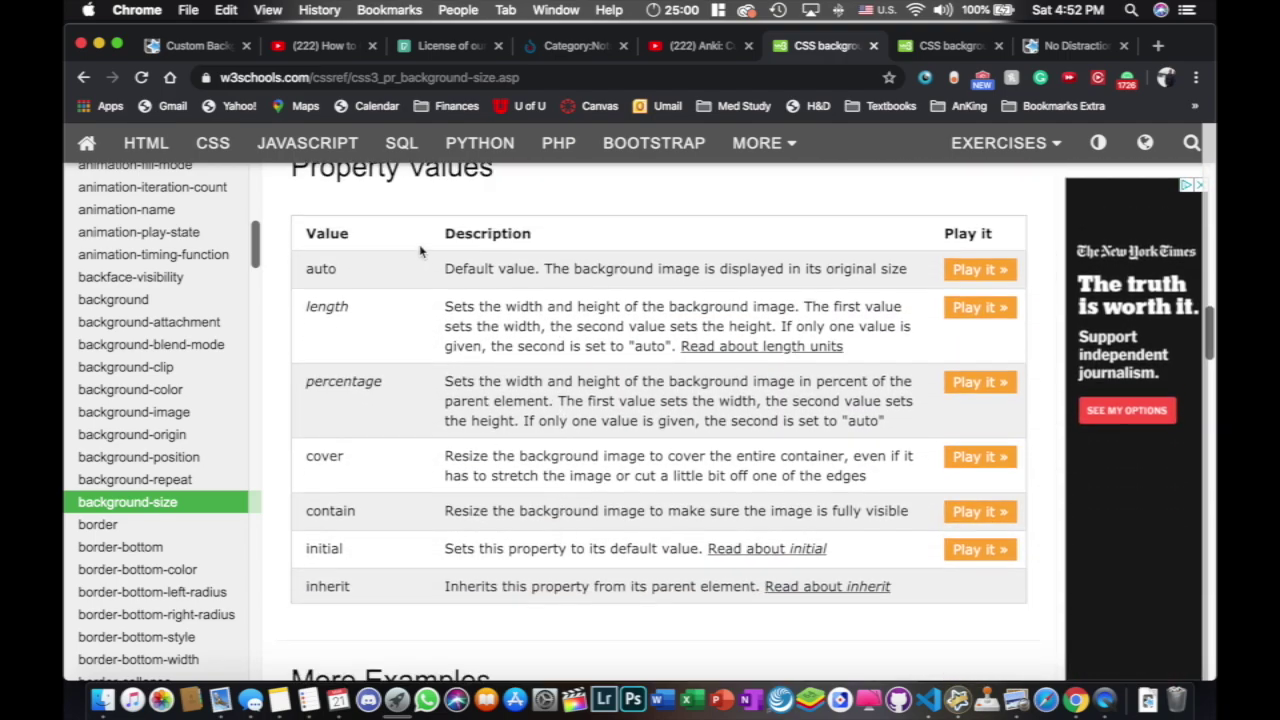
scroll(395, 235, "up", 1)
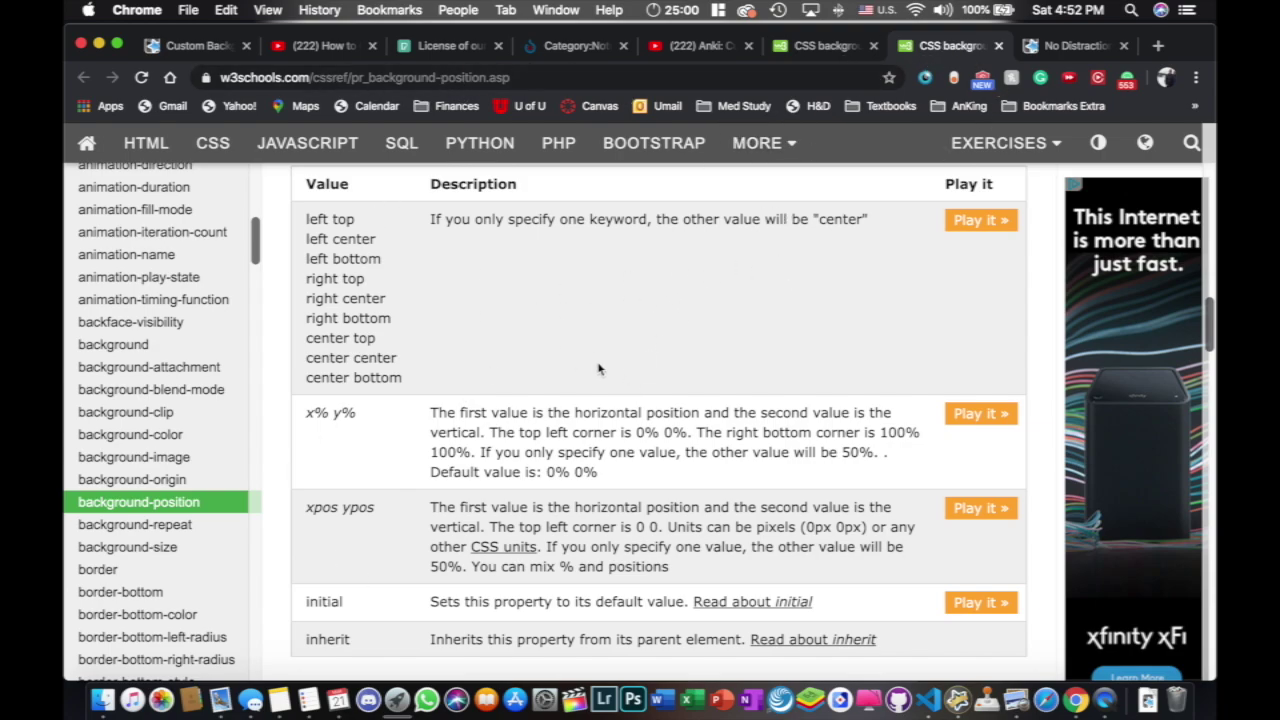
key("ctrl+Right")
- Close the config without saving, relaunch Anki, and reopen the #Customize Background profile
left_click(433, 170)
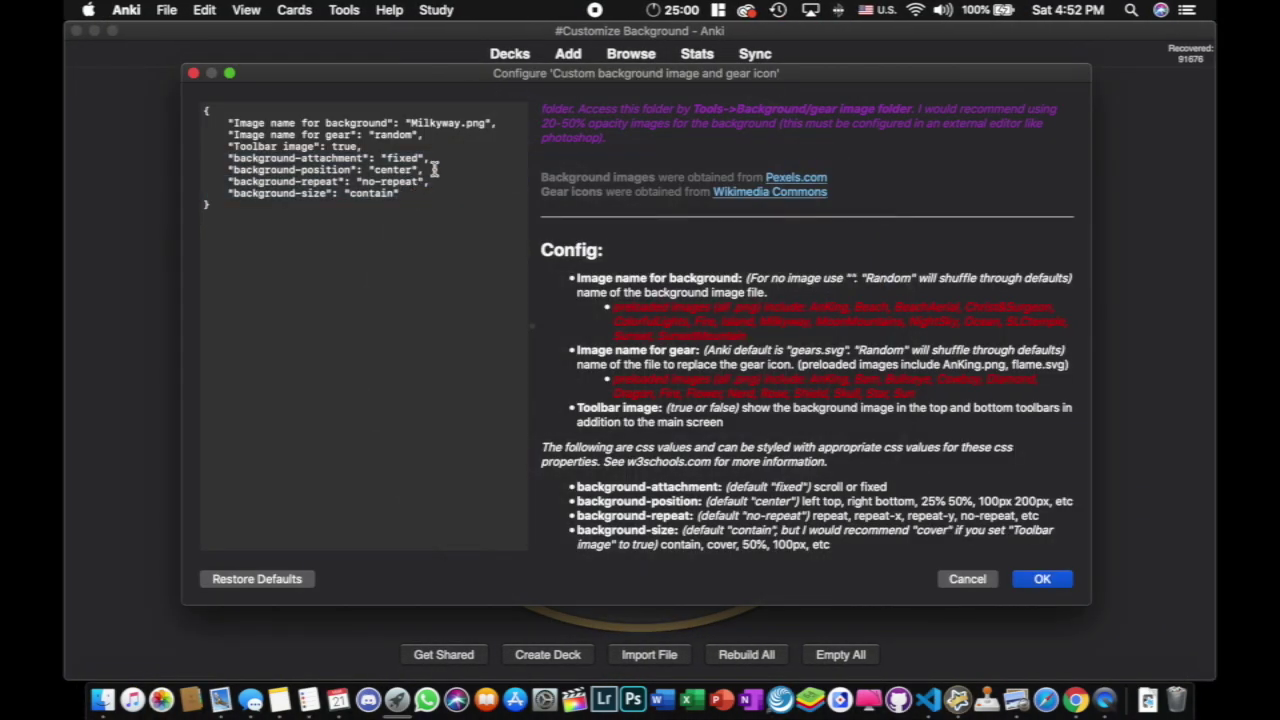
left_click(193, 73)
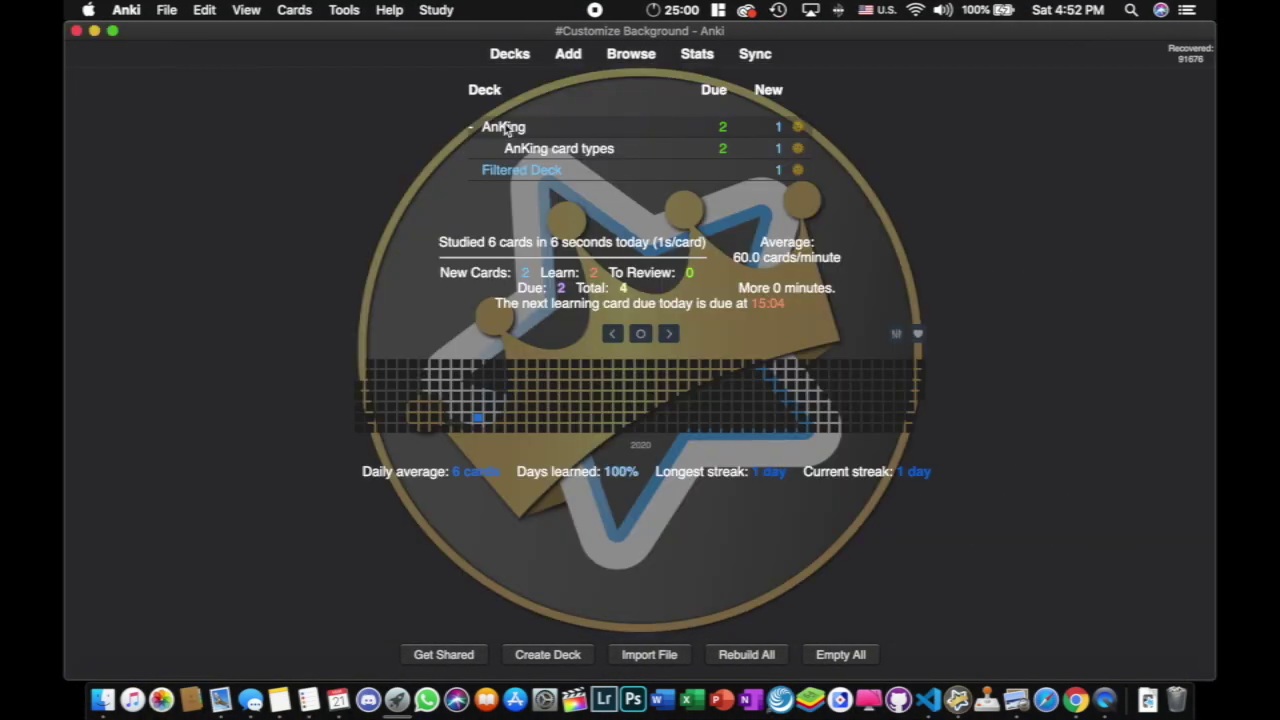
key("ctrl+Right")
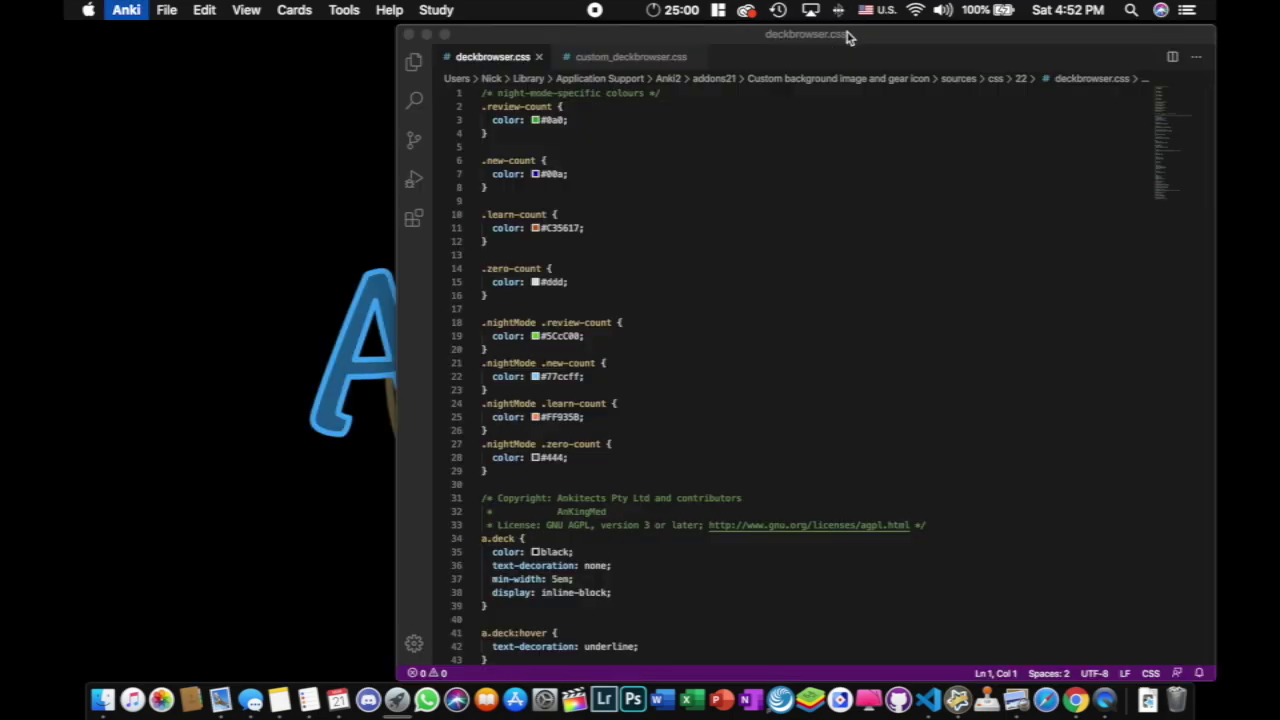
left_click(957, 703)
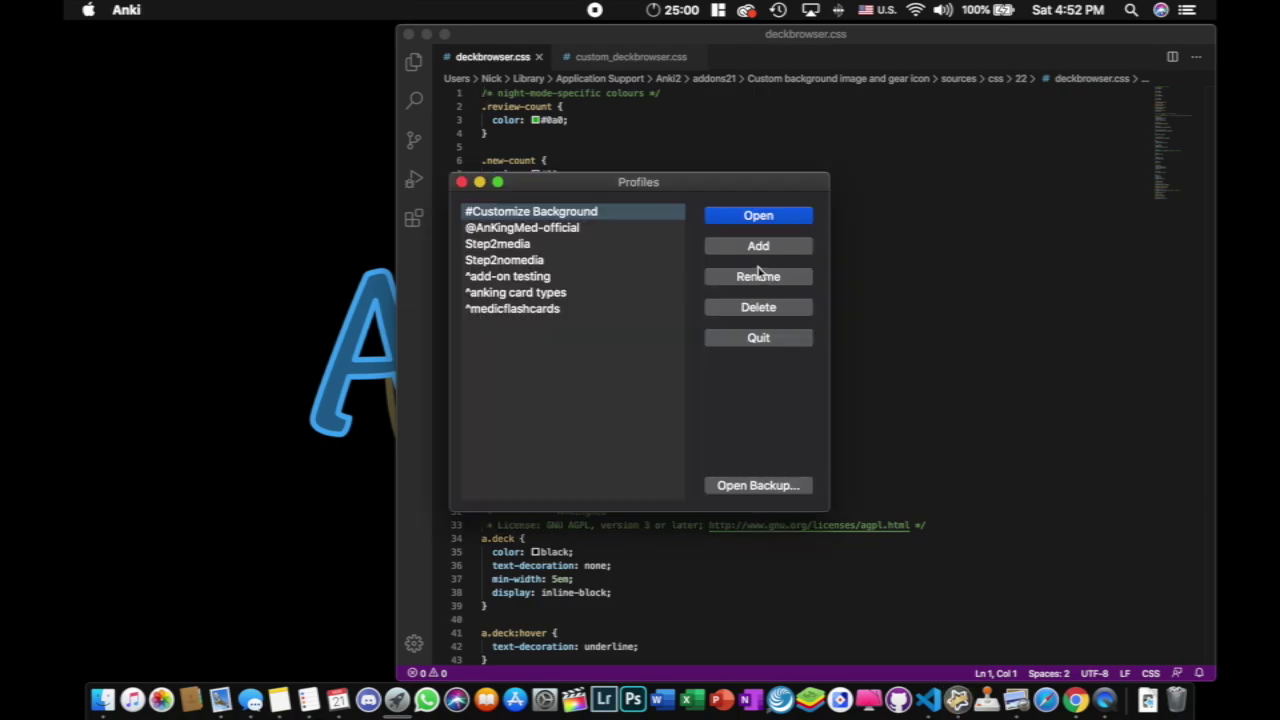
left_click(760, 214)
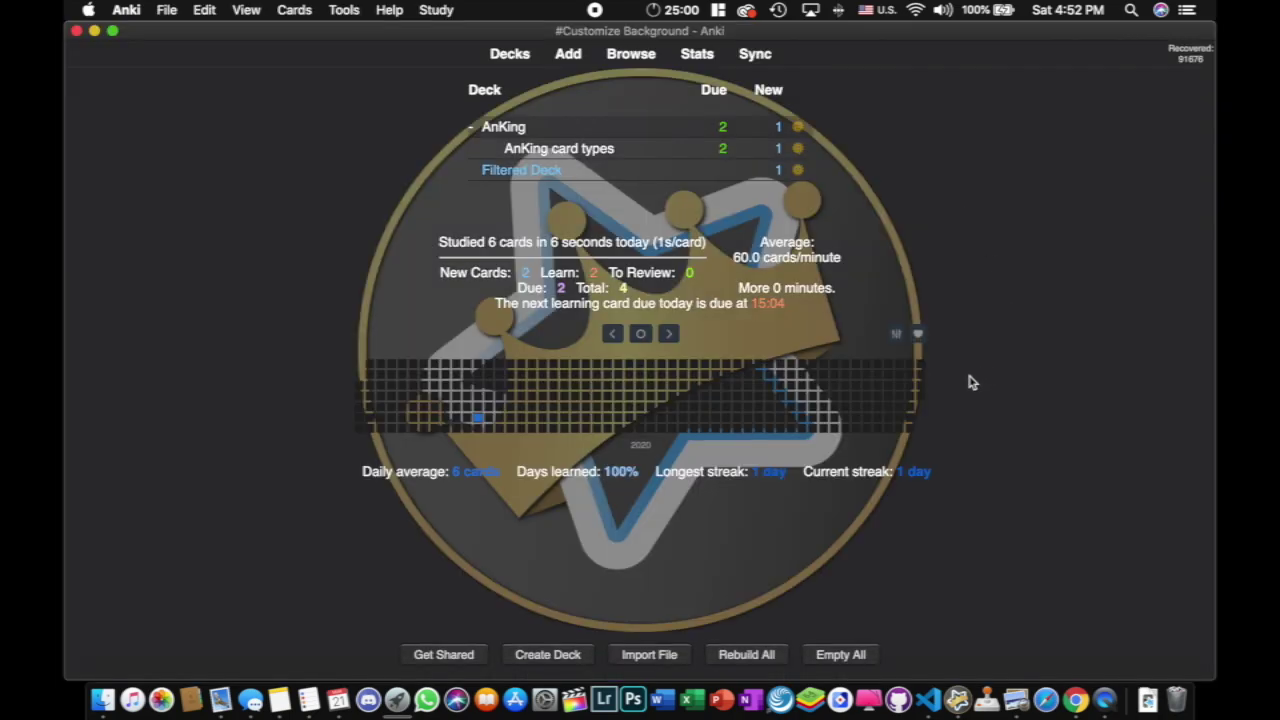
- Replace AnKing with Milkyway as the background image name, save, and quit Anki
left_click(346, 10)
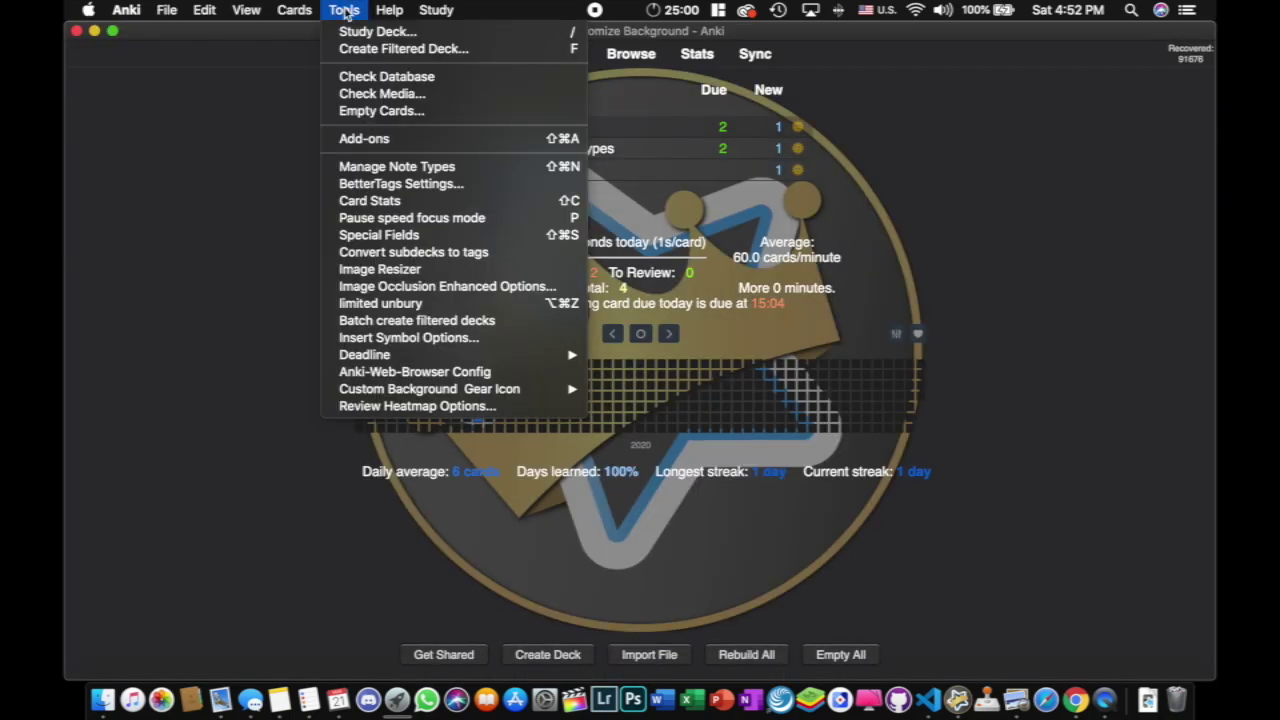
mouse_move(486, 392)
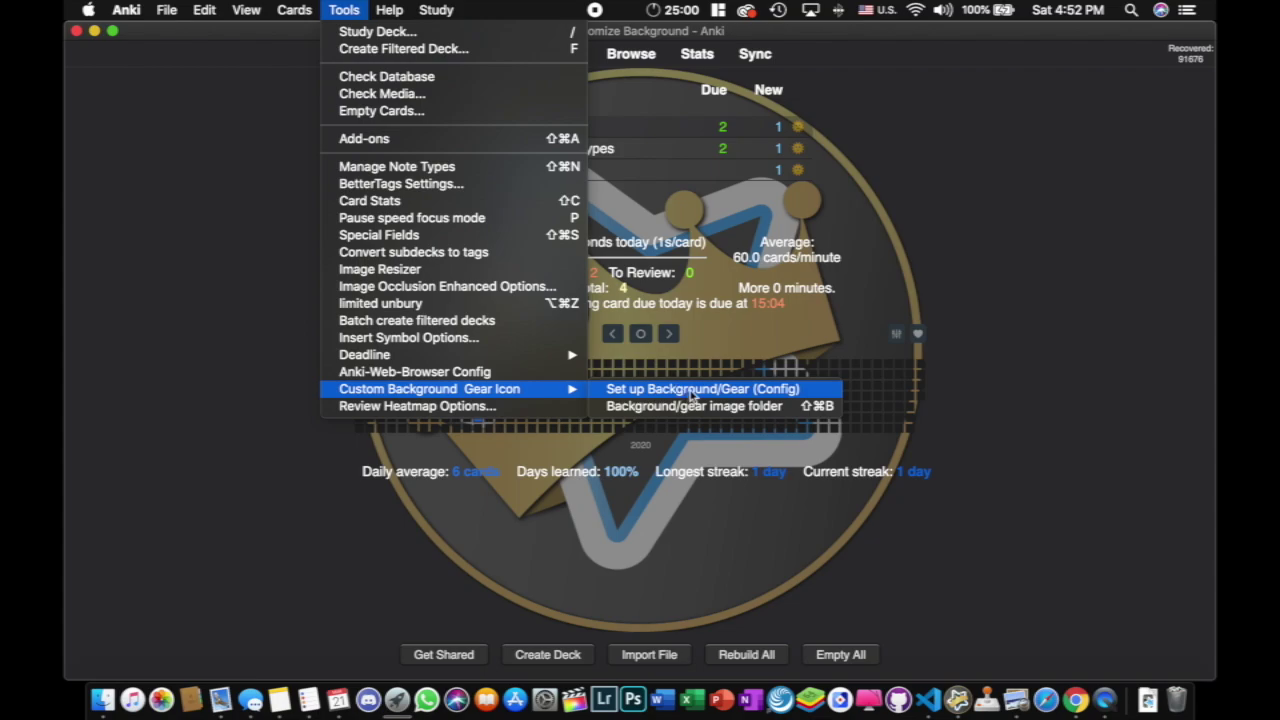
left_click(692, 394)
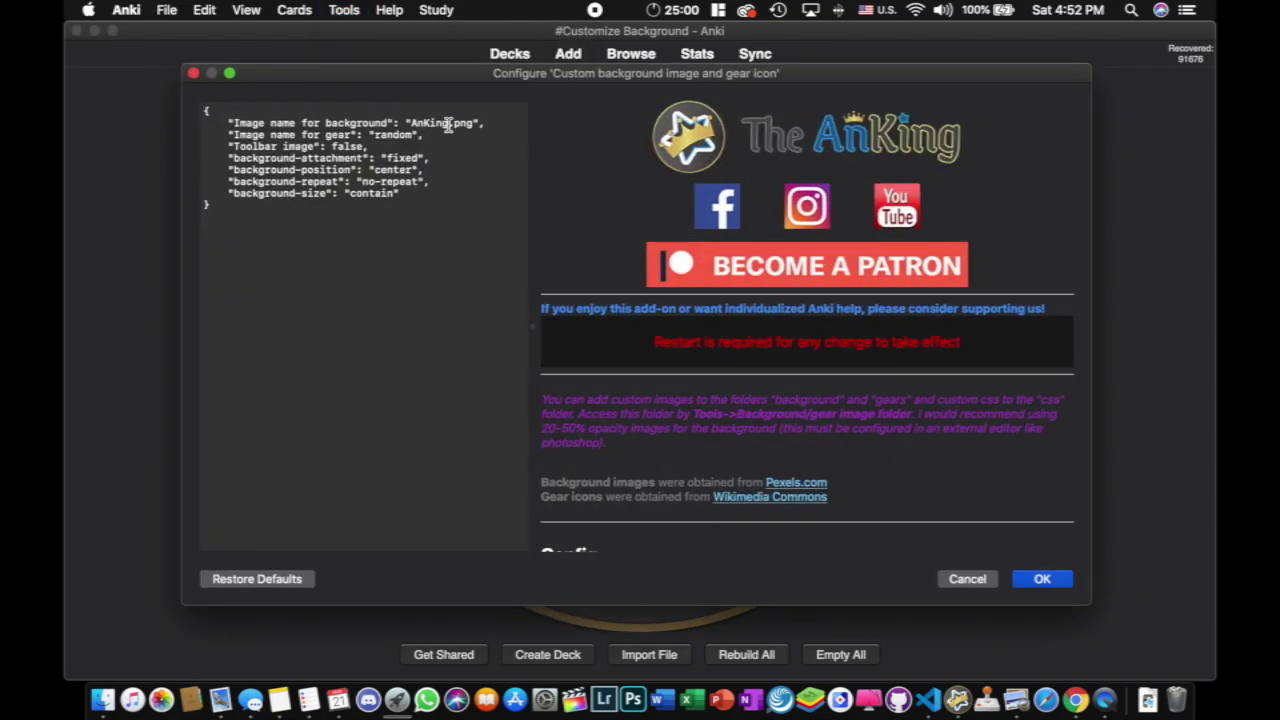
key("BackSpace")
key("BackSpace")
key("BackSpace")
key("BackSpace")
key("BackSpace")
key("BackSpace")
type("Milkyway")
left_click(1060, 579)
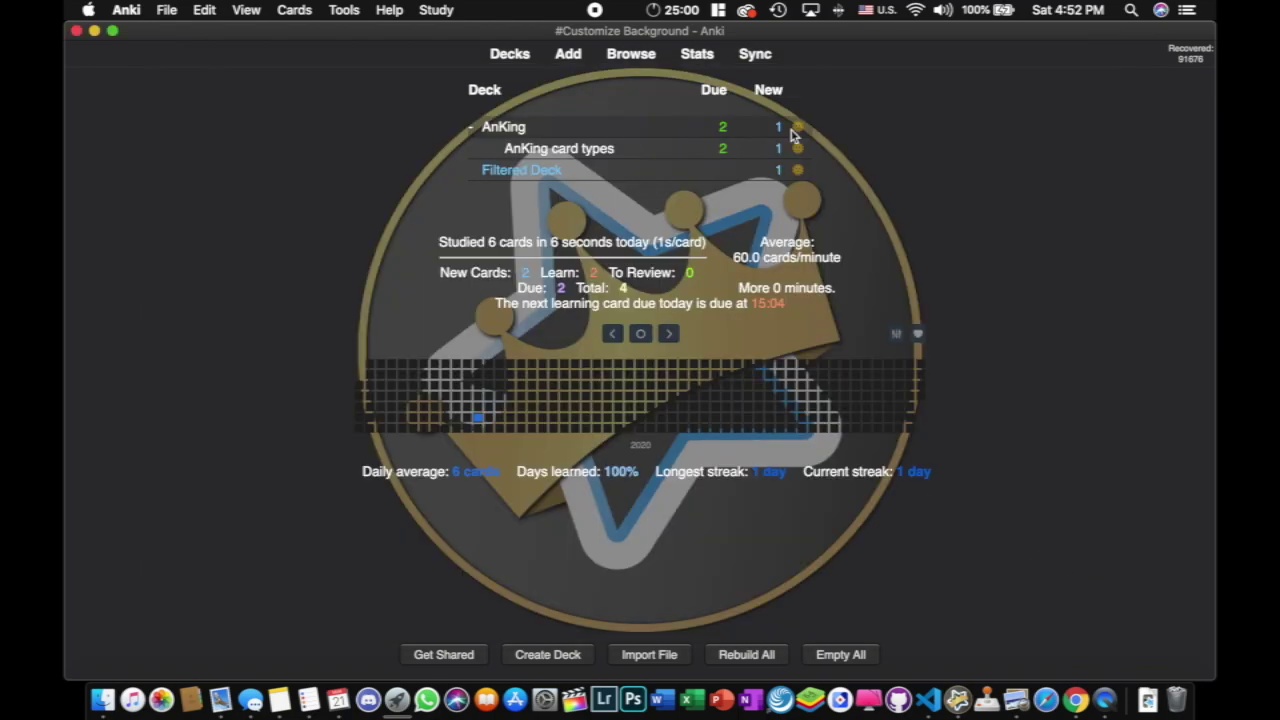
key("super+q")
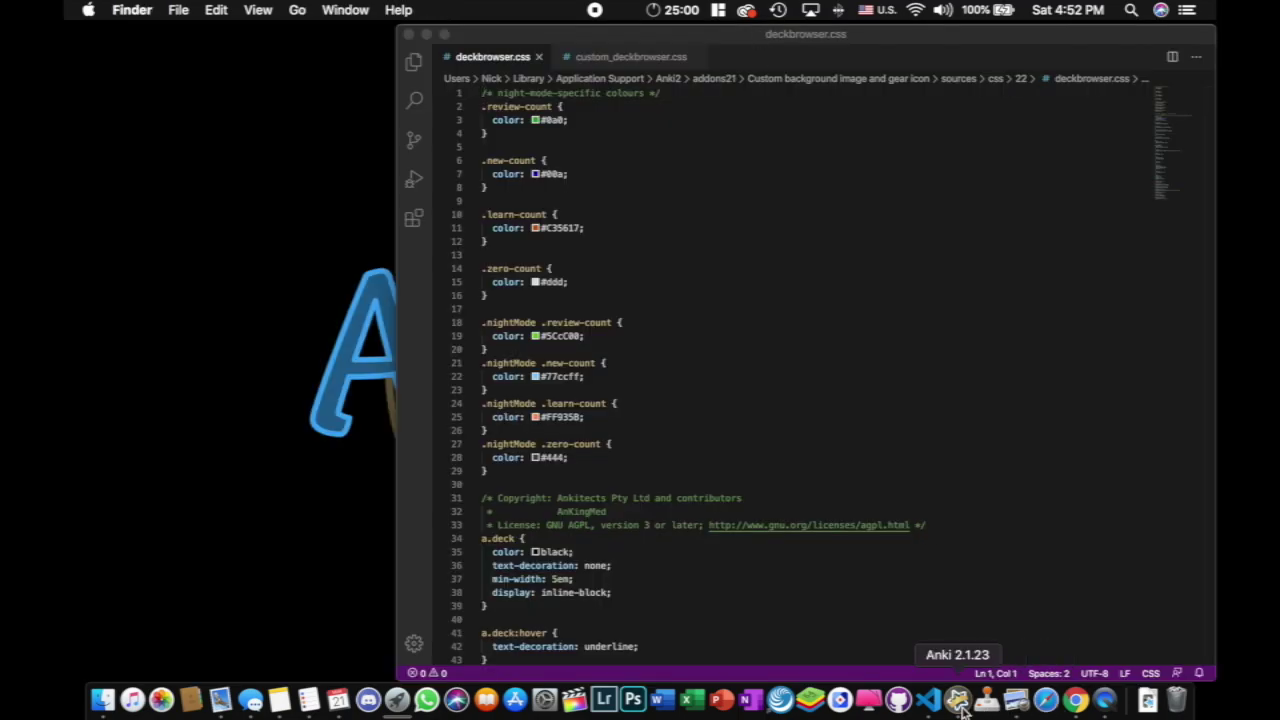
- Relaunch Anki into the #Customize Background profile, now showing the Milky Way background
left_click(958, 700)
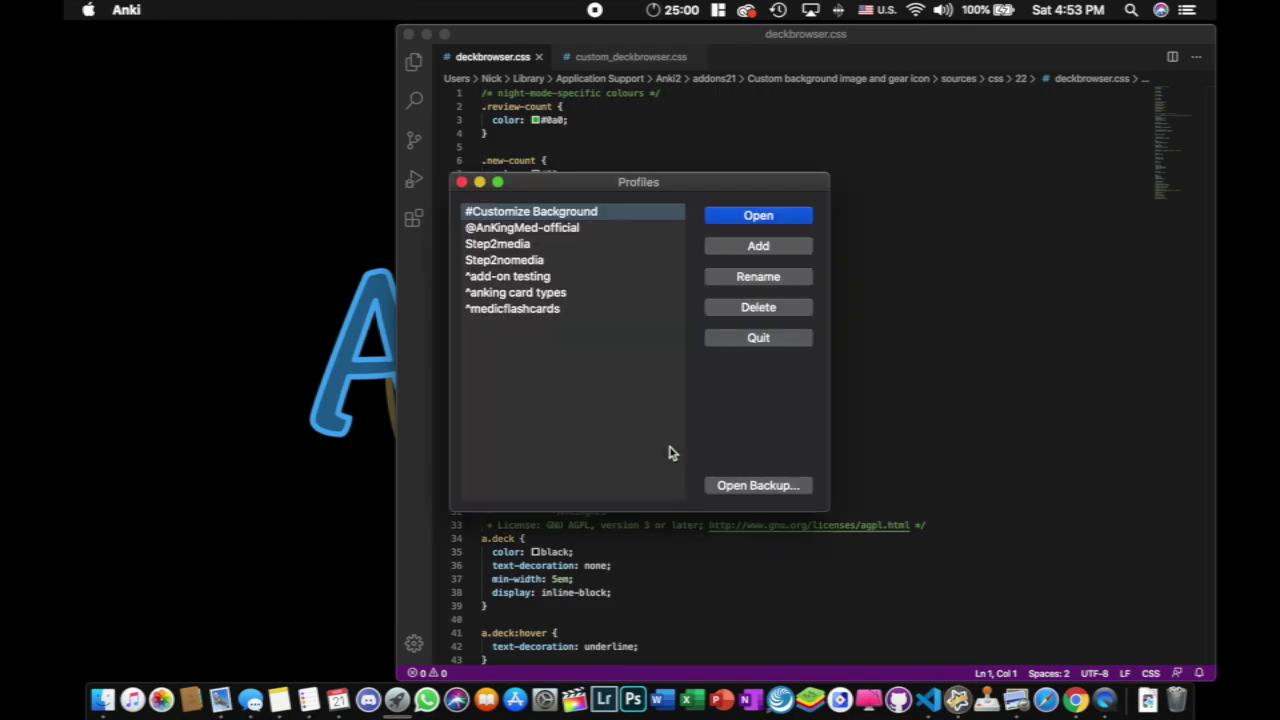
key("Return")
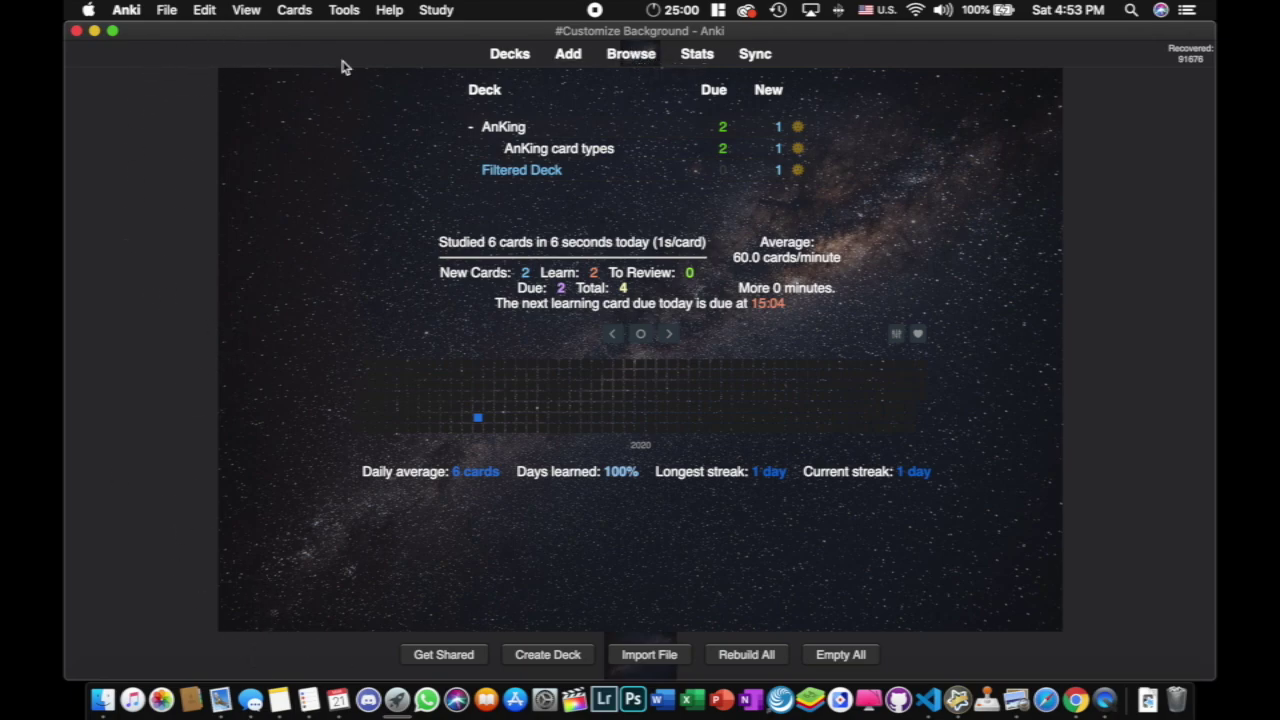
left_click(344, 10)
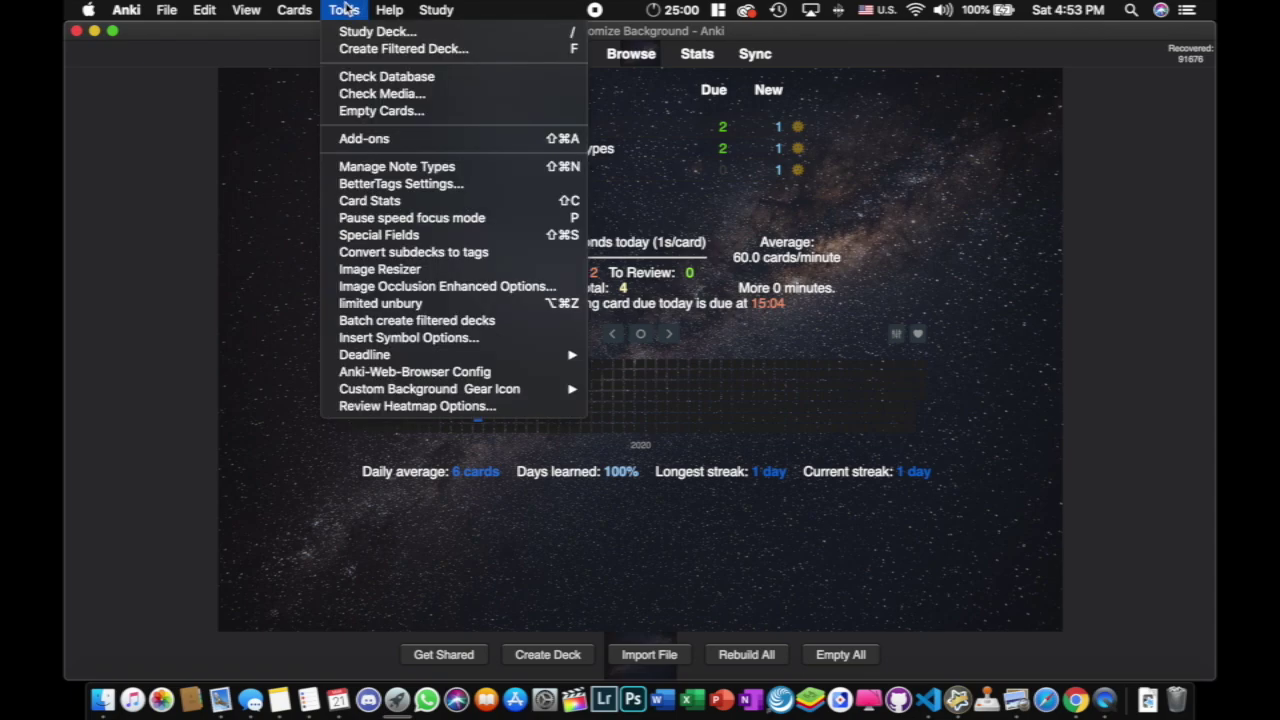
- Set the Custom background add-on to show the image in the toolbars with size cover, then quit Anki
left_click(391, 144)
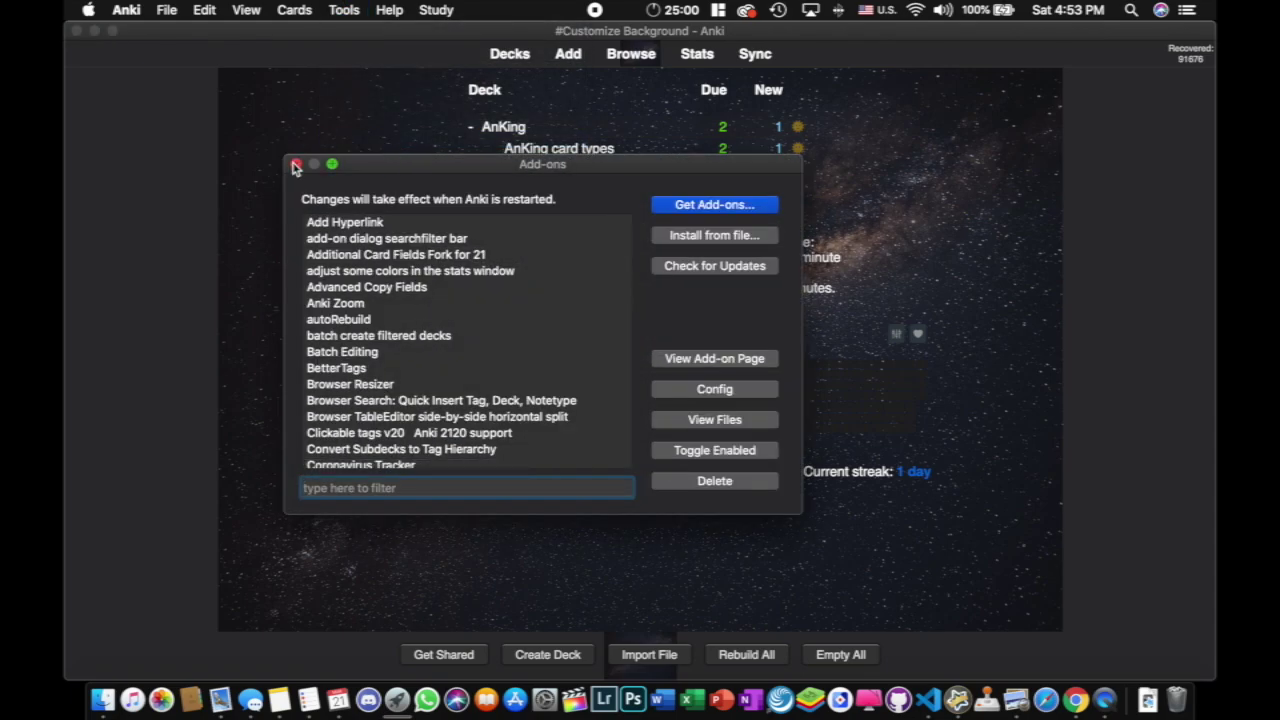
scroll(427, 310, "down", 5)
left_click(430, 307)
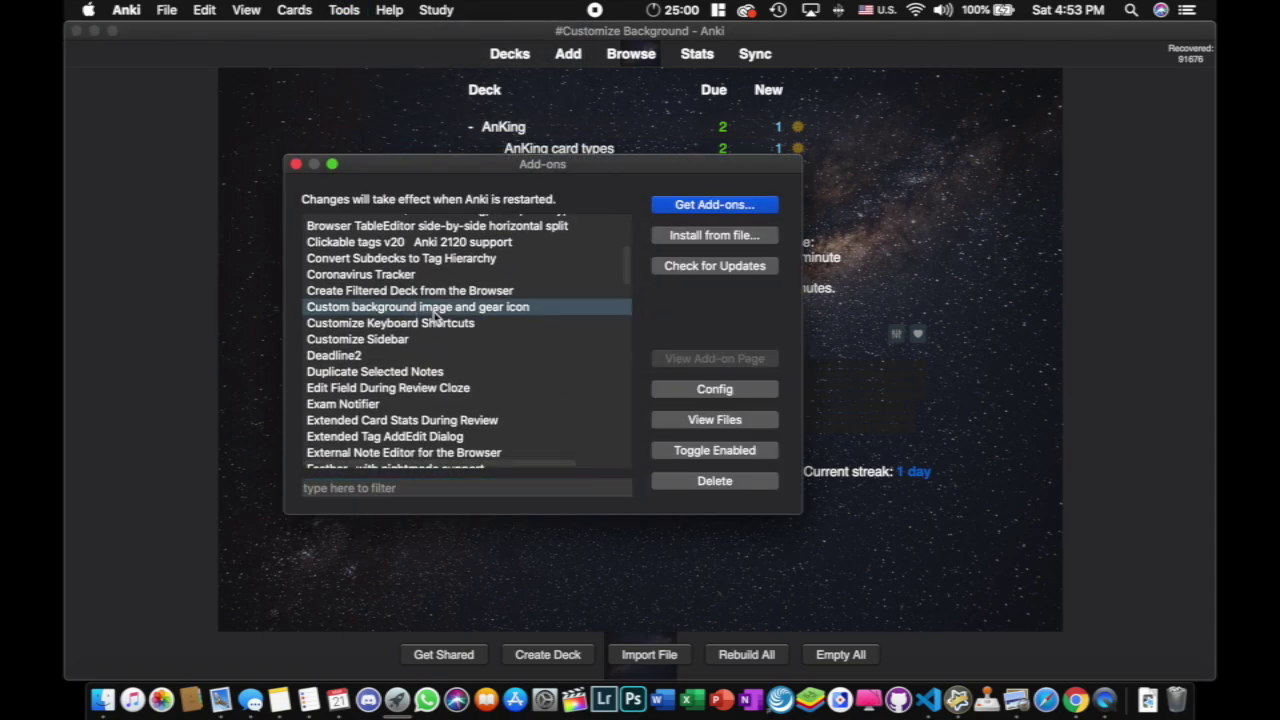
left_click(716, 389)
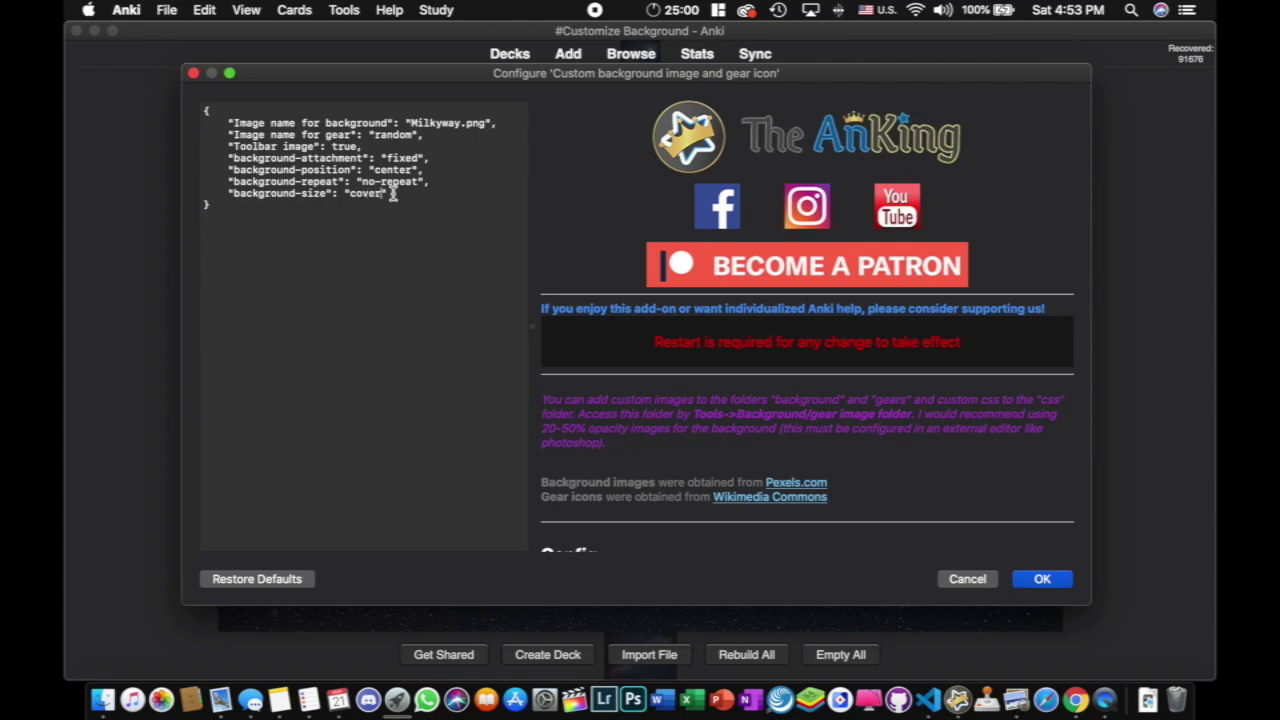
left_click(1060, 581)
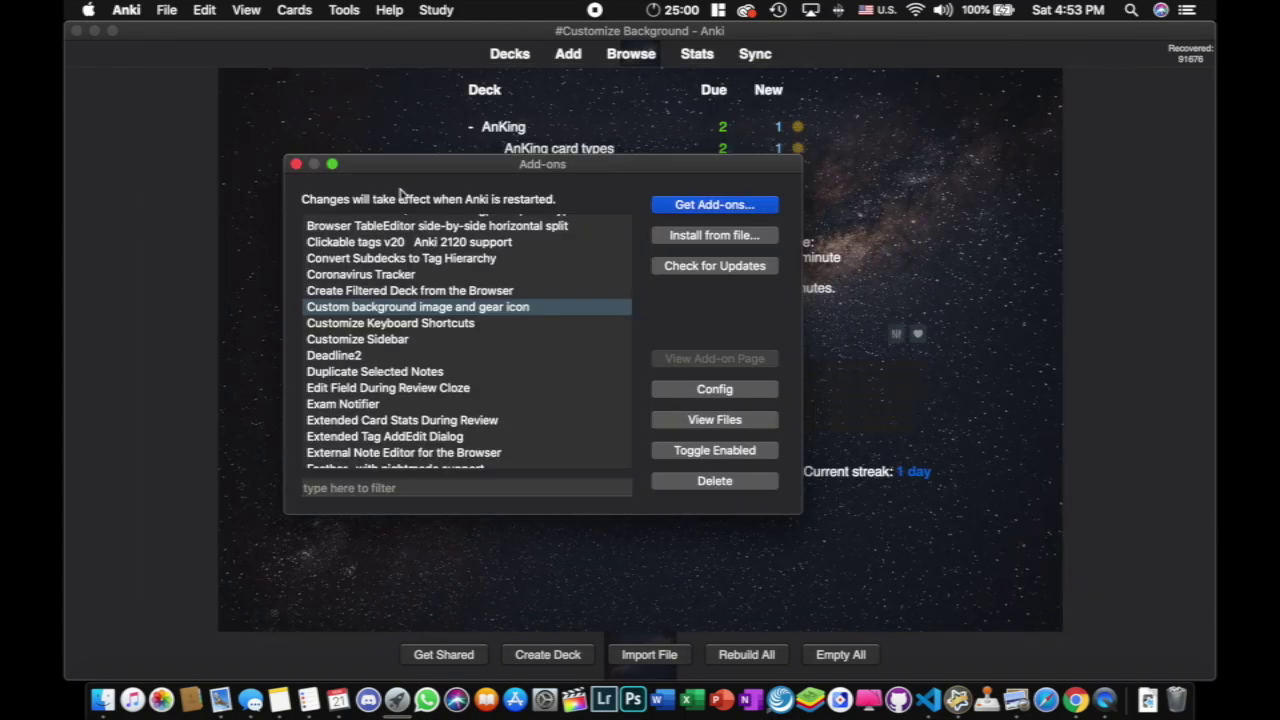
left_click(298, 164)
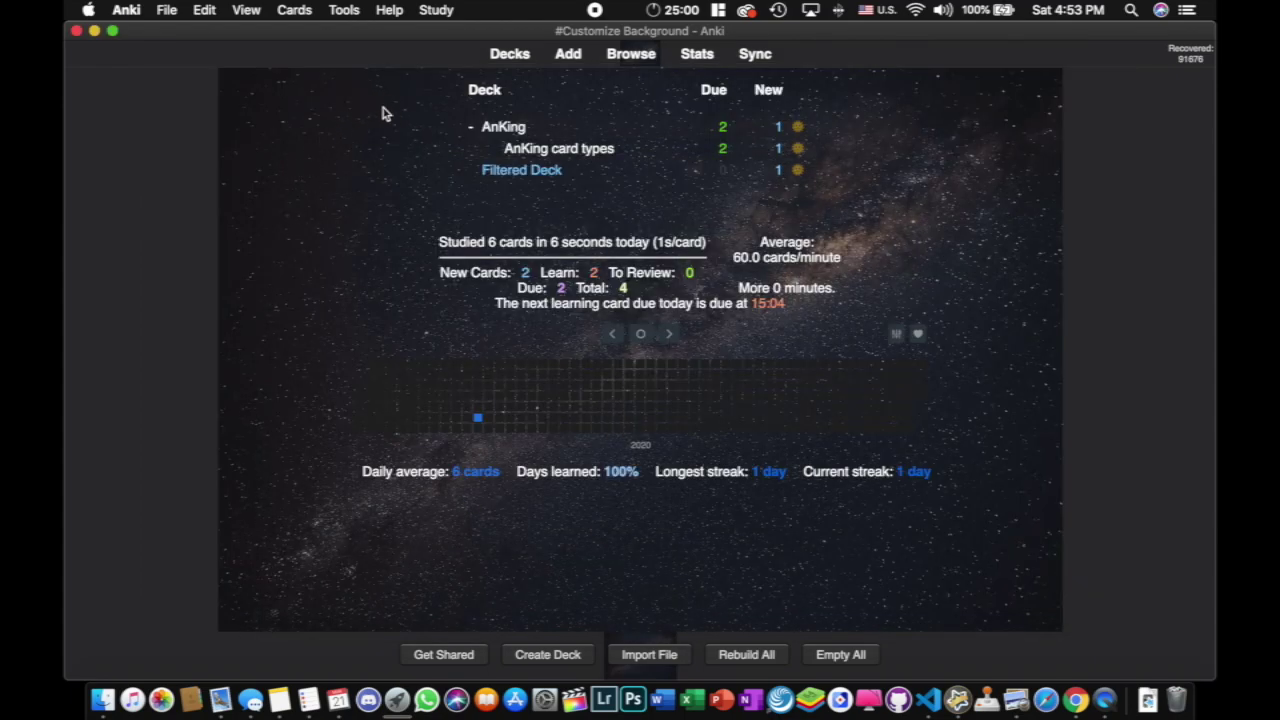
key("super+q")
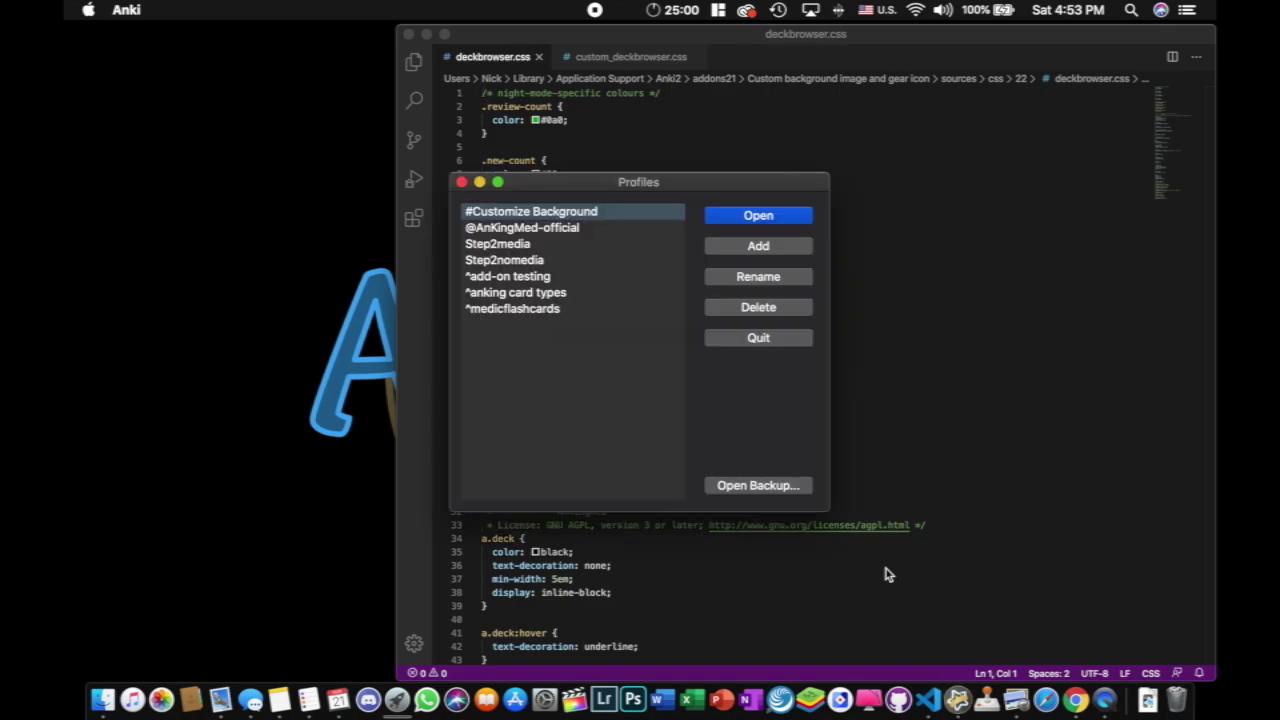
- Open the #Customize Background profile and start studying the AnKing deck
left_click(770, 214)
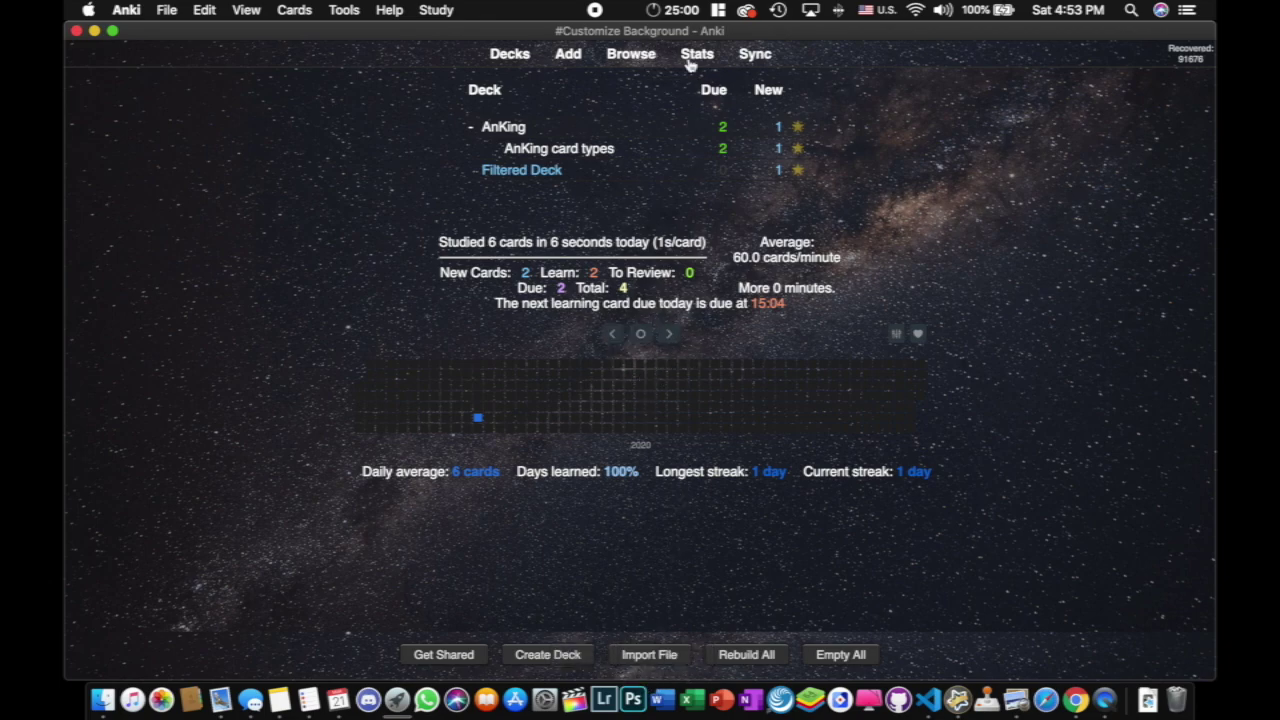
left_click(503, 127)
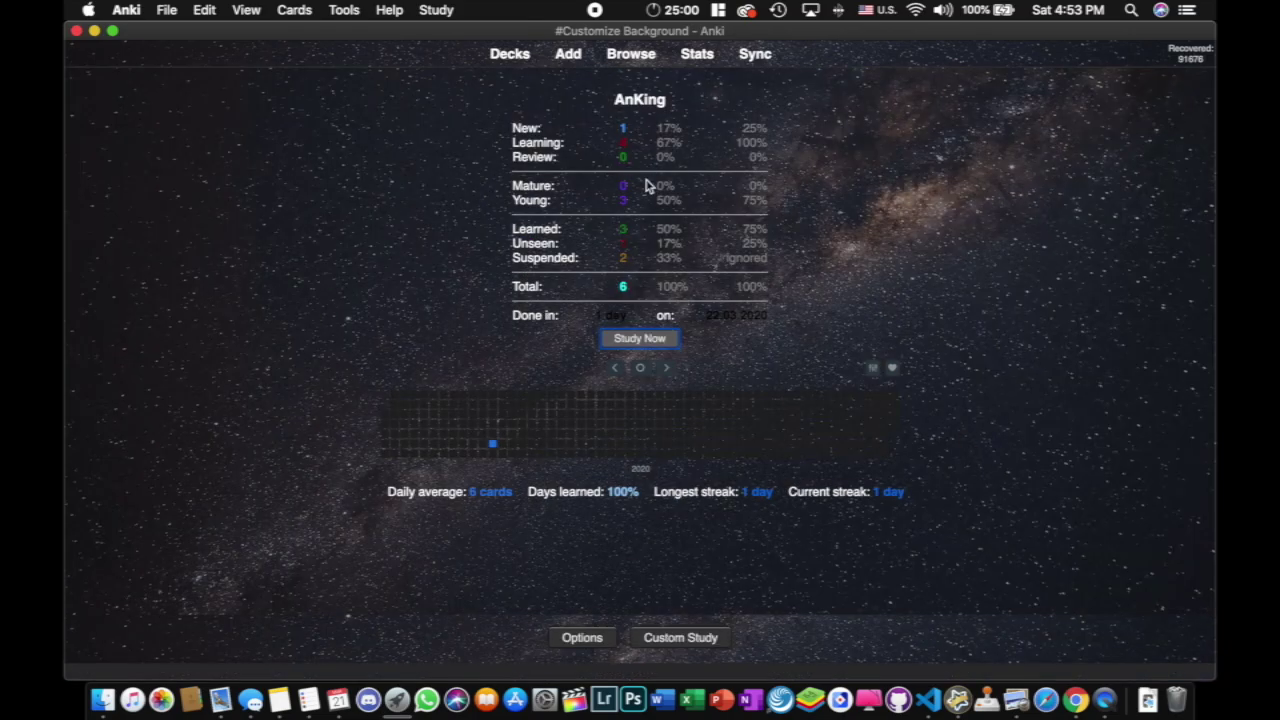
left_click(651, 341)
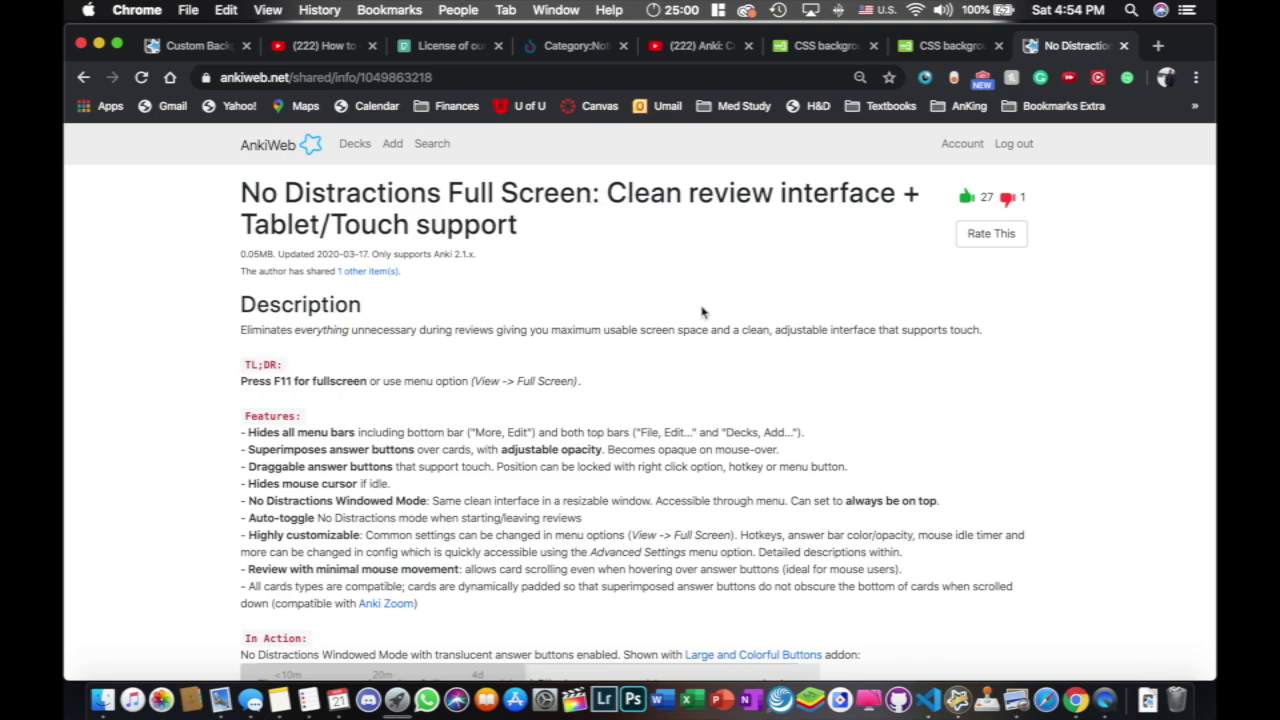
- Return to Anki's review screen and turn on No Distractions windowed mode
key("ctrl+Right")
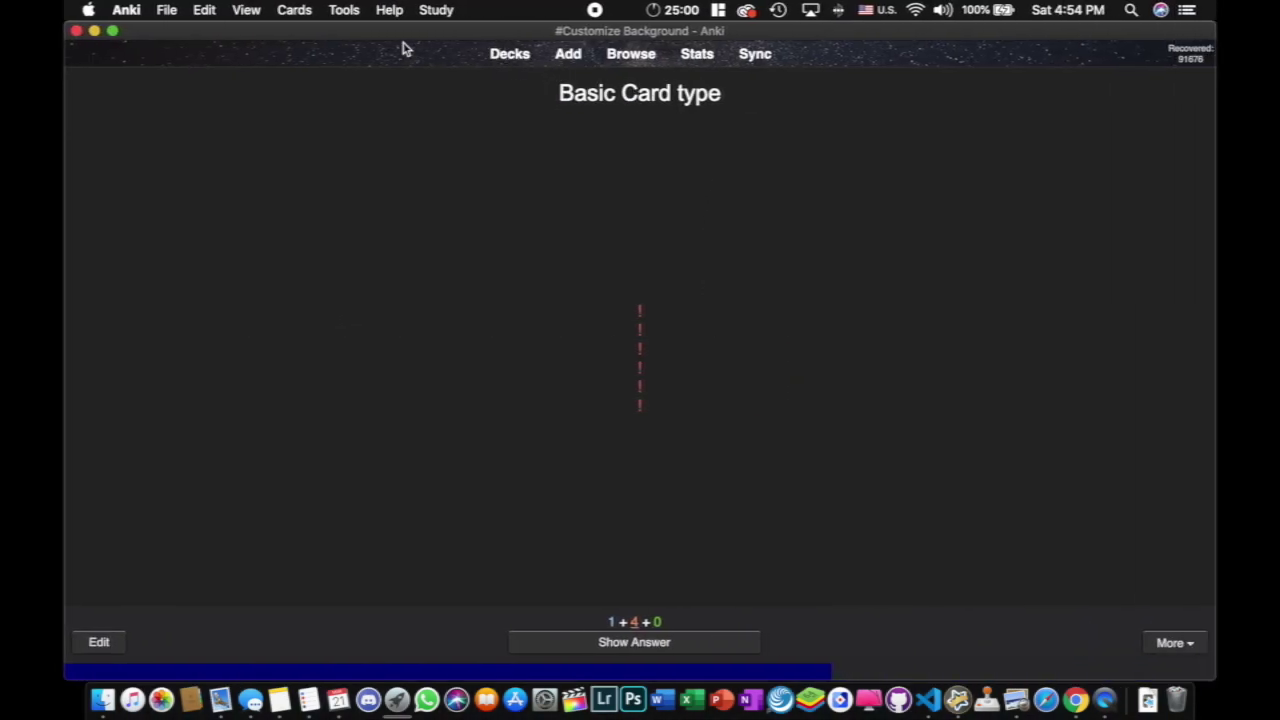
left_click(240, 9)
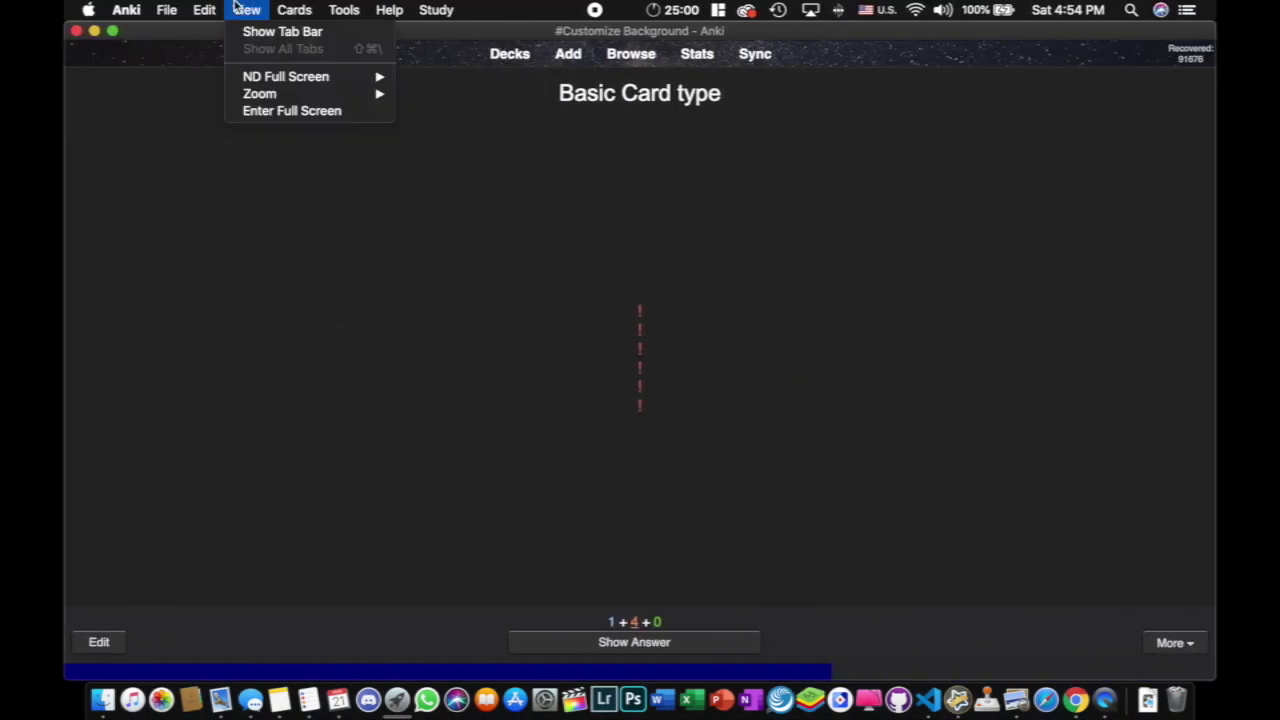
mouse_move(334, 77)
left_click(463, 93)
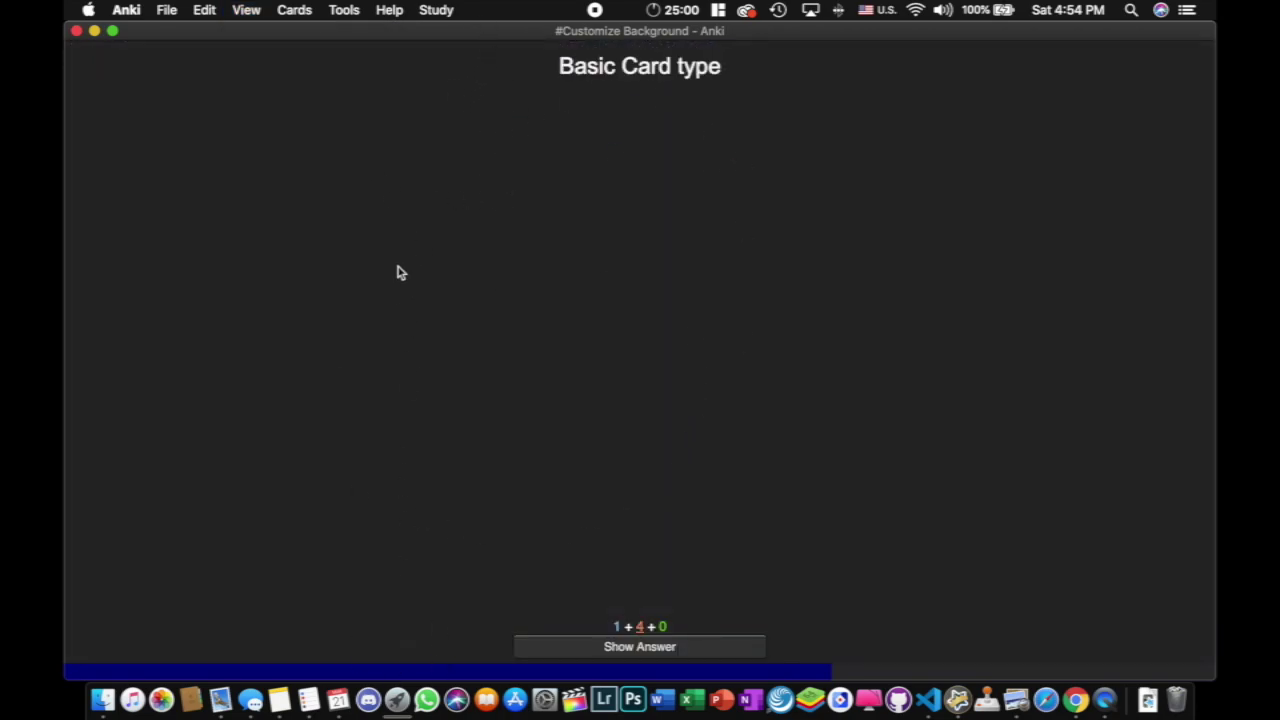
- Toggle No Distractions windowed mode back off to restore the normal review layout
left_click(240, 9)
mouse_move(275, 77)
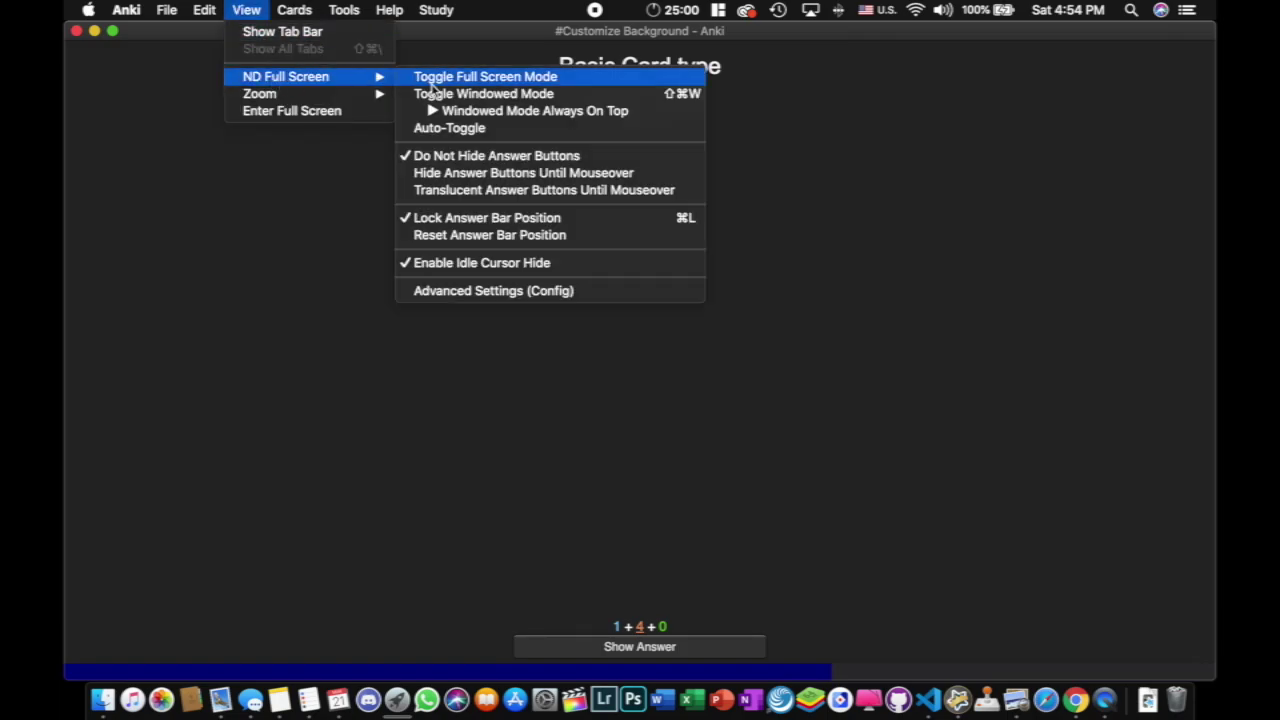
left_click(436, 94)
left_click(343, 9)
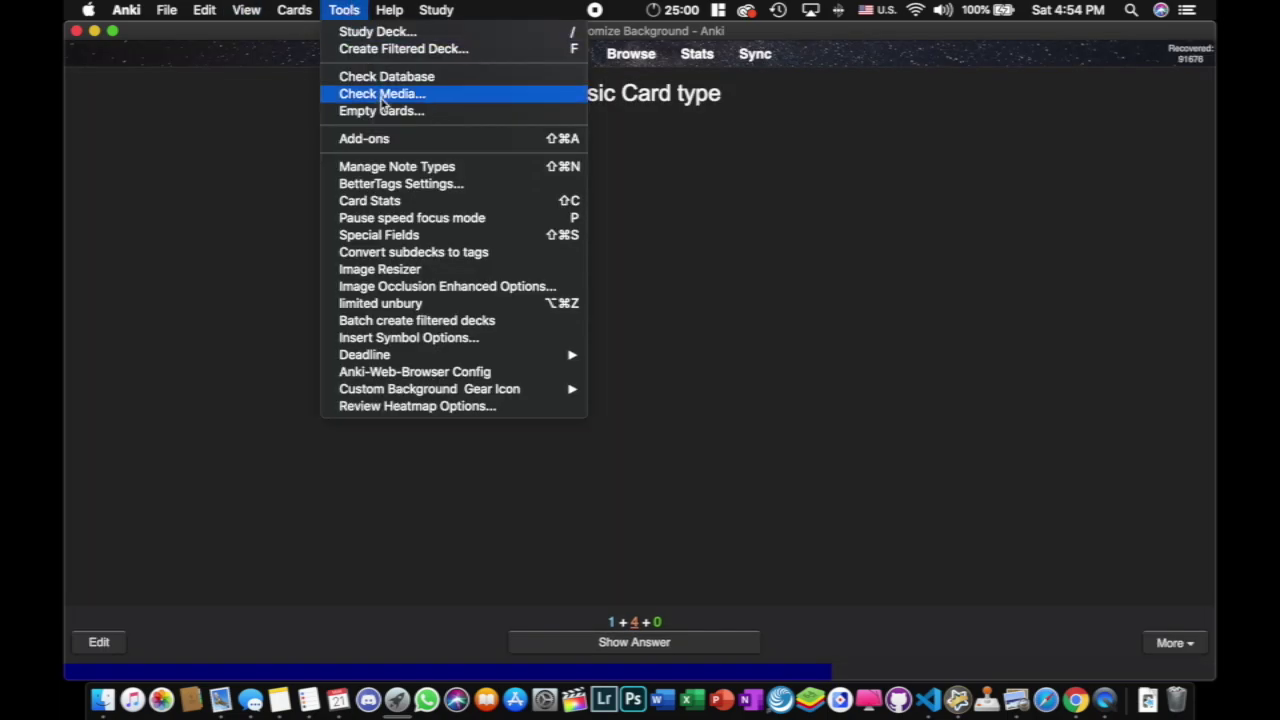
- Inspect the No Distractions Full Screen add-on's config, selecting its answer_button_border_color line
left_click(391, 140)
scroll(447, 398, "down", 10)
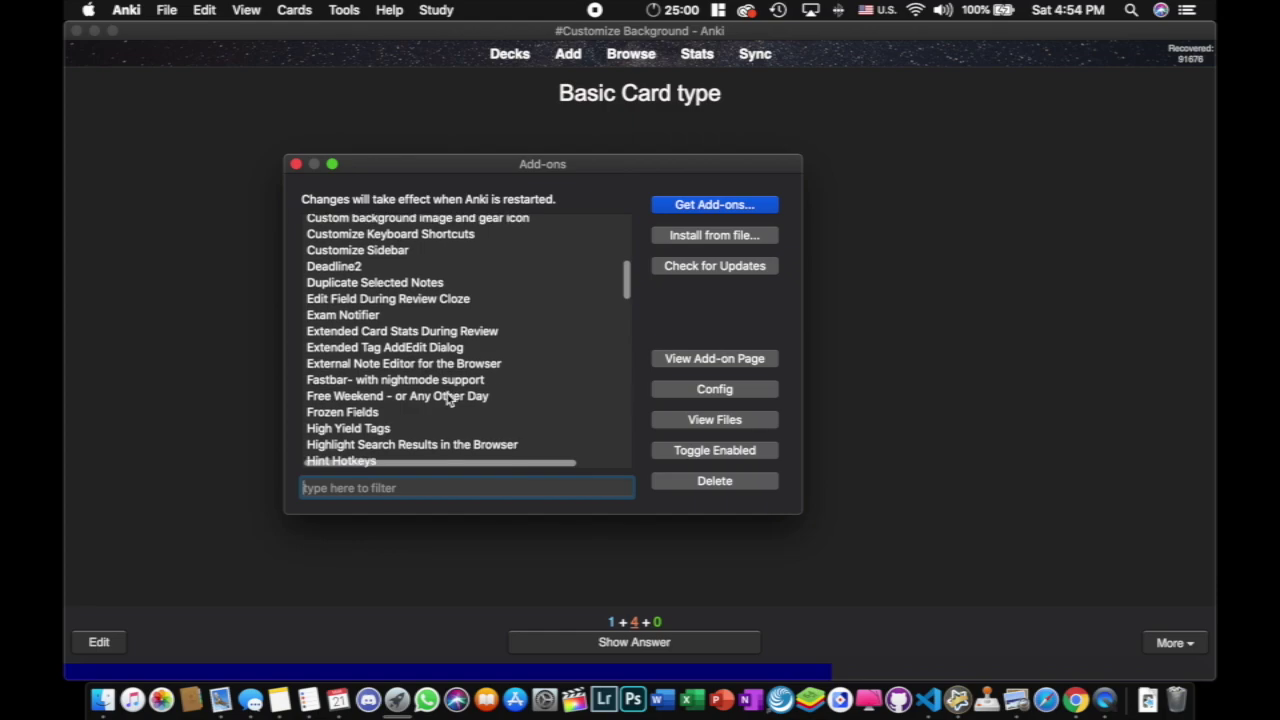
scroll(447, 398, "down", 5)
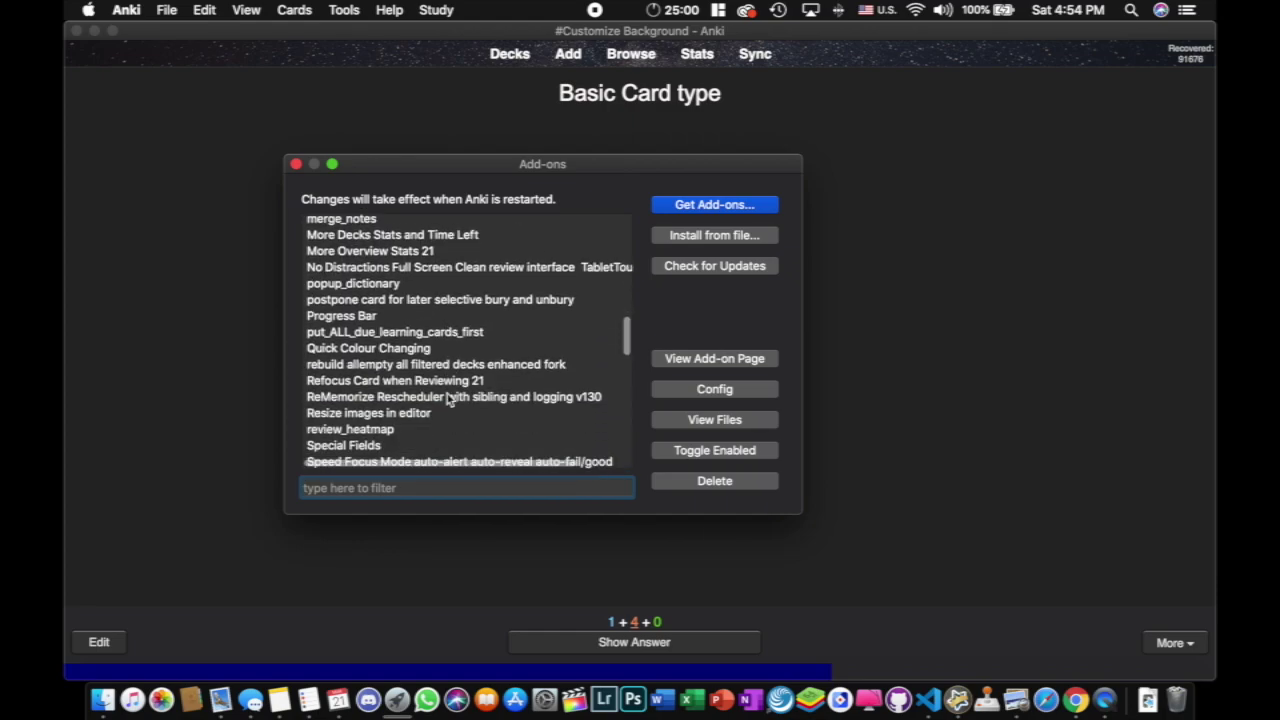
left_click(415, 268)
left_click(728, 392)
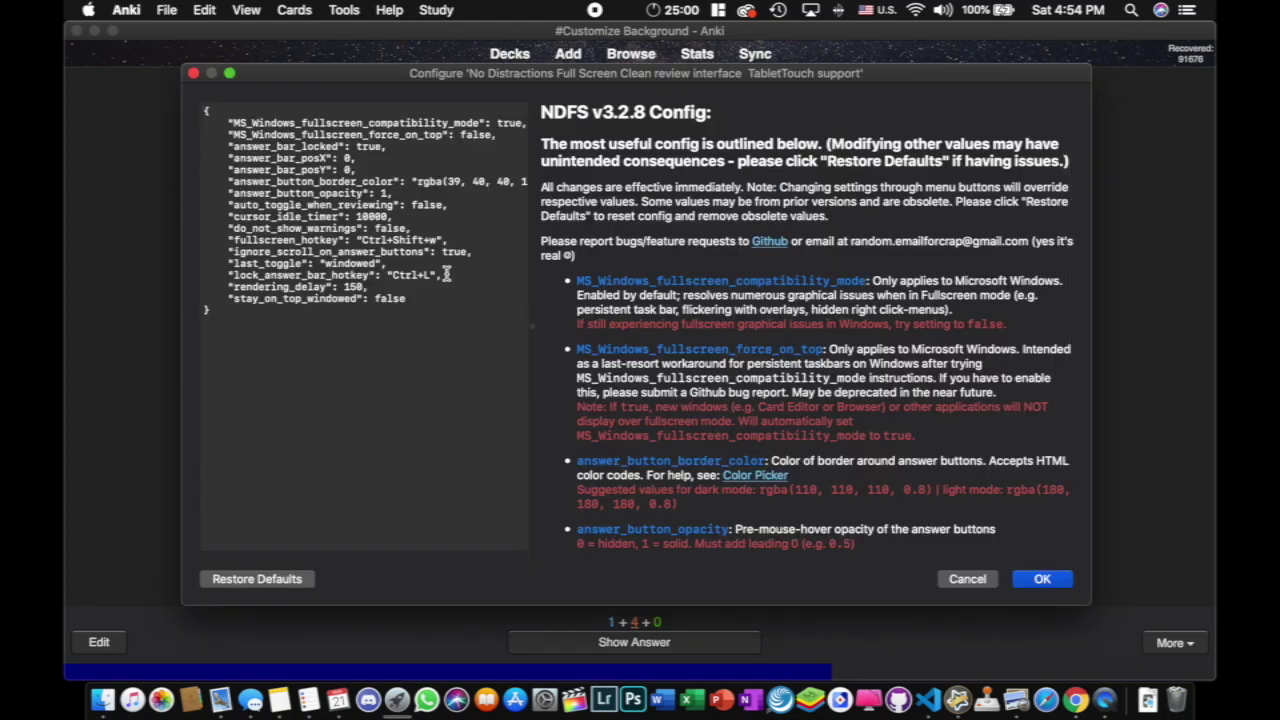
left_click_drag(531, 328, 682, 328)
left_click_drag(550, 182, 196, 181)
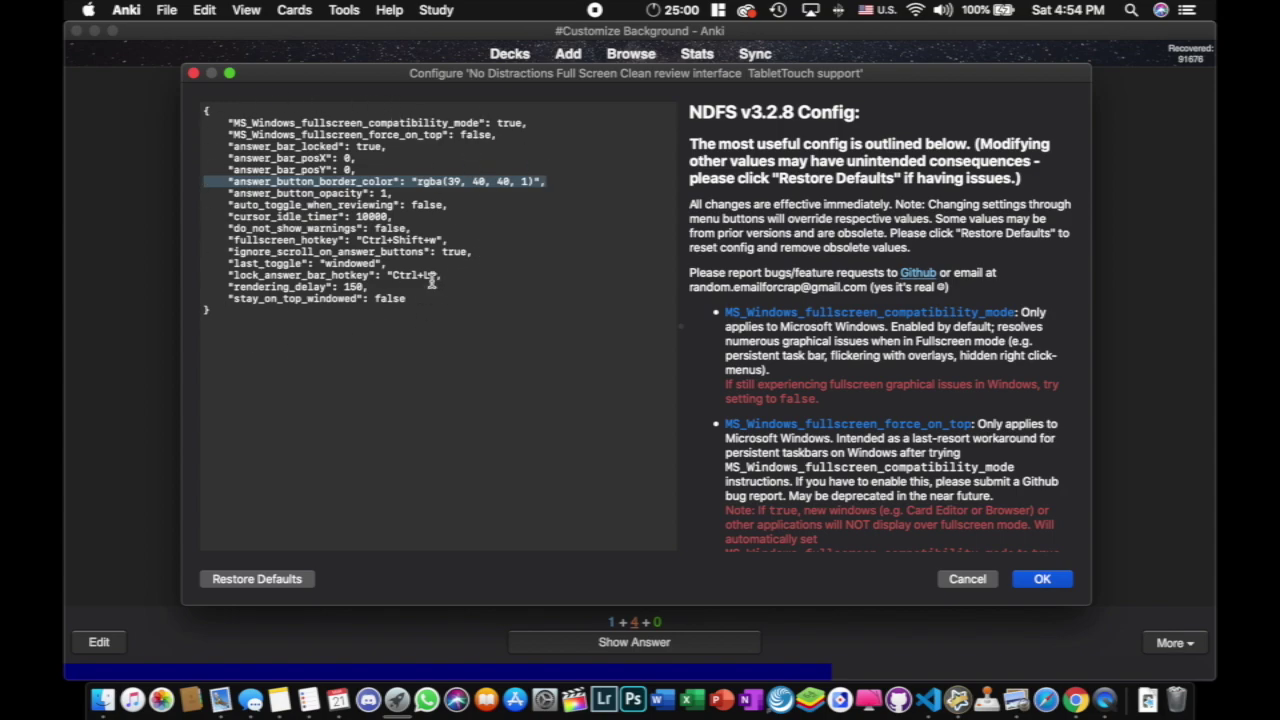
left_click(193, 73)
- Check the add-on's AnkiWeb page, then close the Add-ons window and return to the deck list
left_click(714, 357)
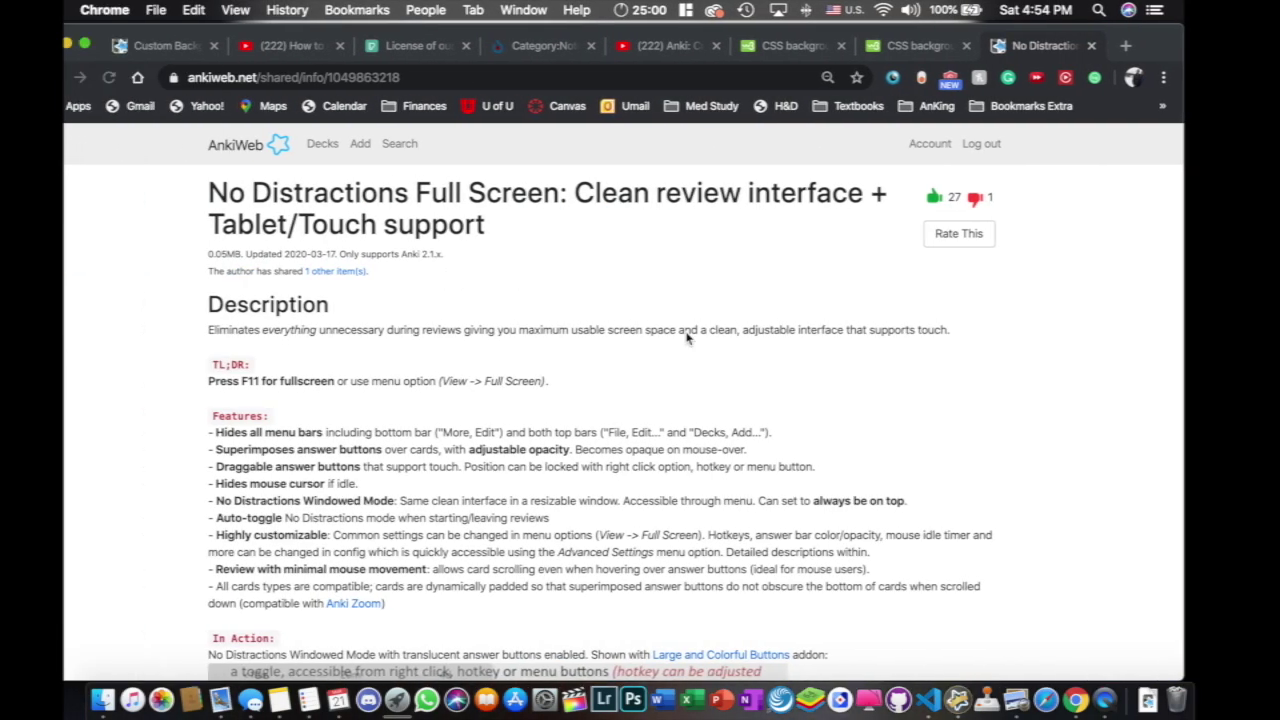
scroll(346, 406, "down", 10)
scroll(346, 406, "up", 10)
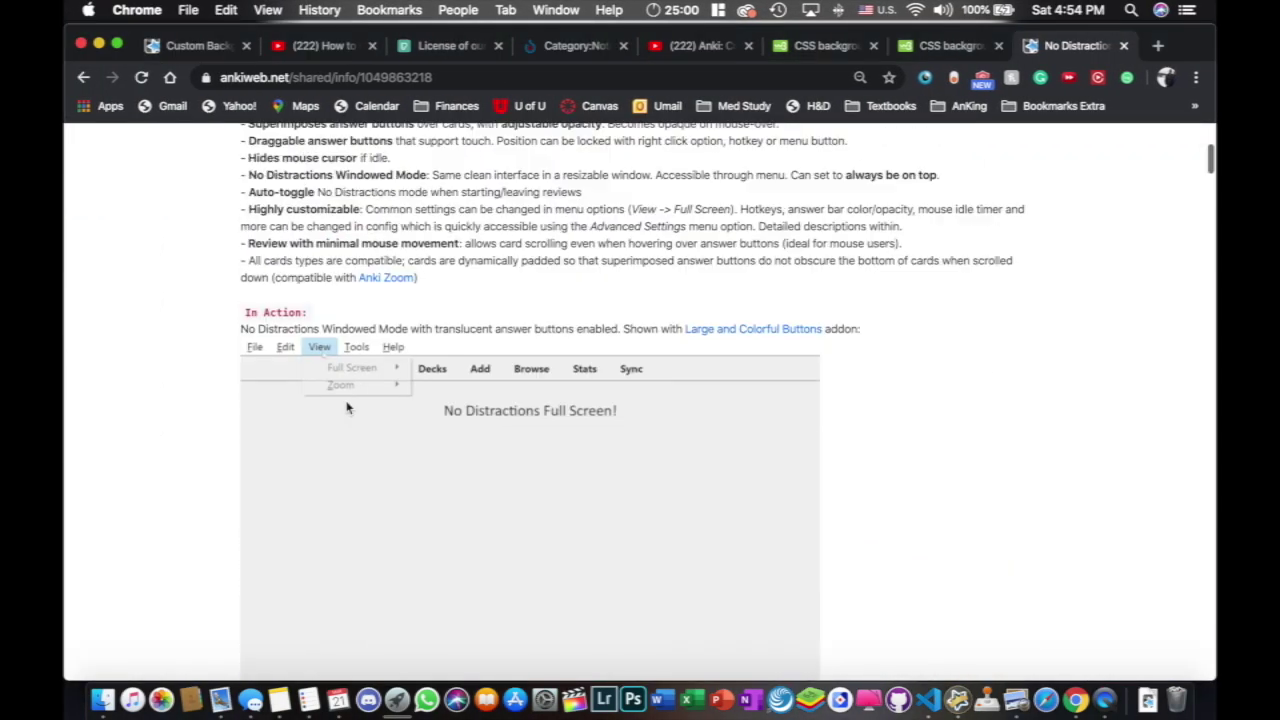
key("super+Tab")
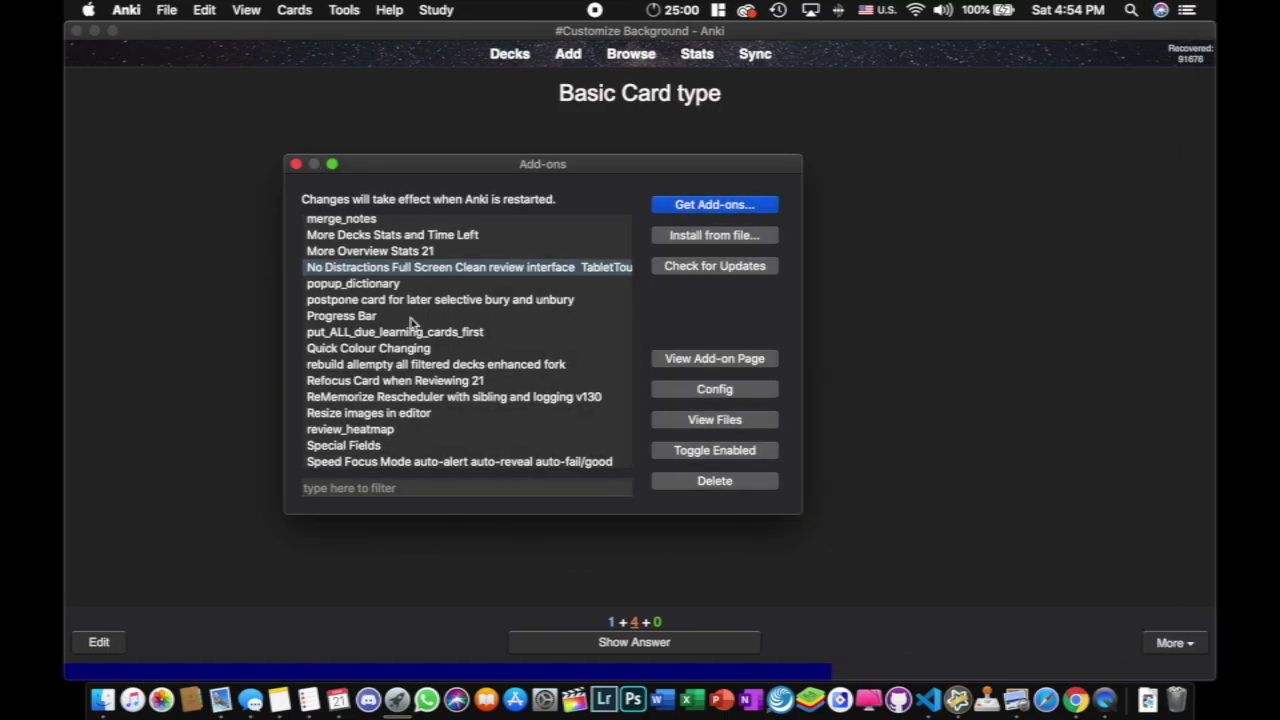
left_click(295, 165)
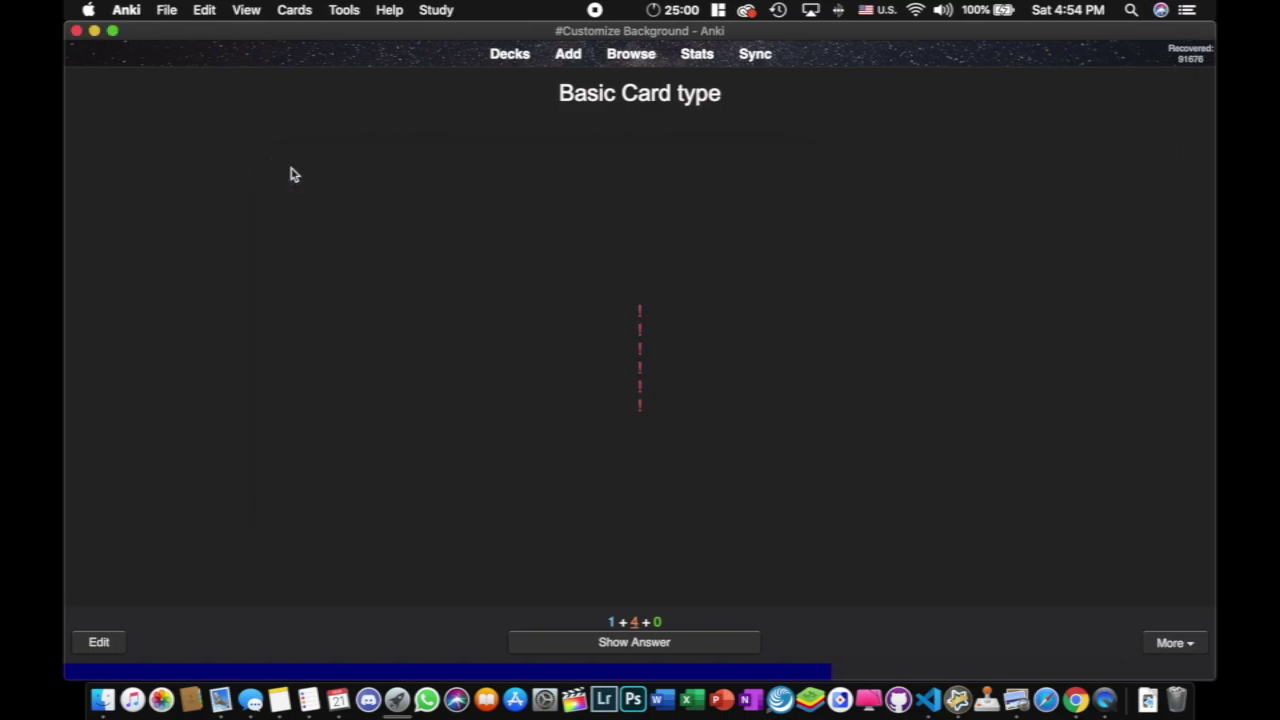
left_click(527, 54)
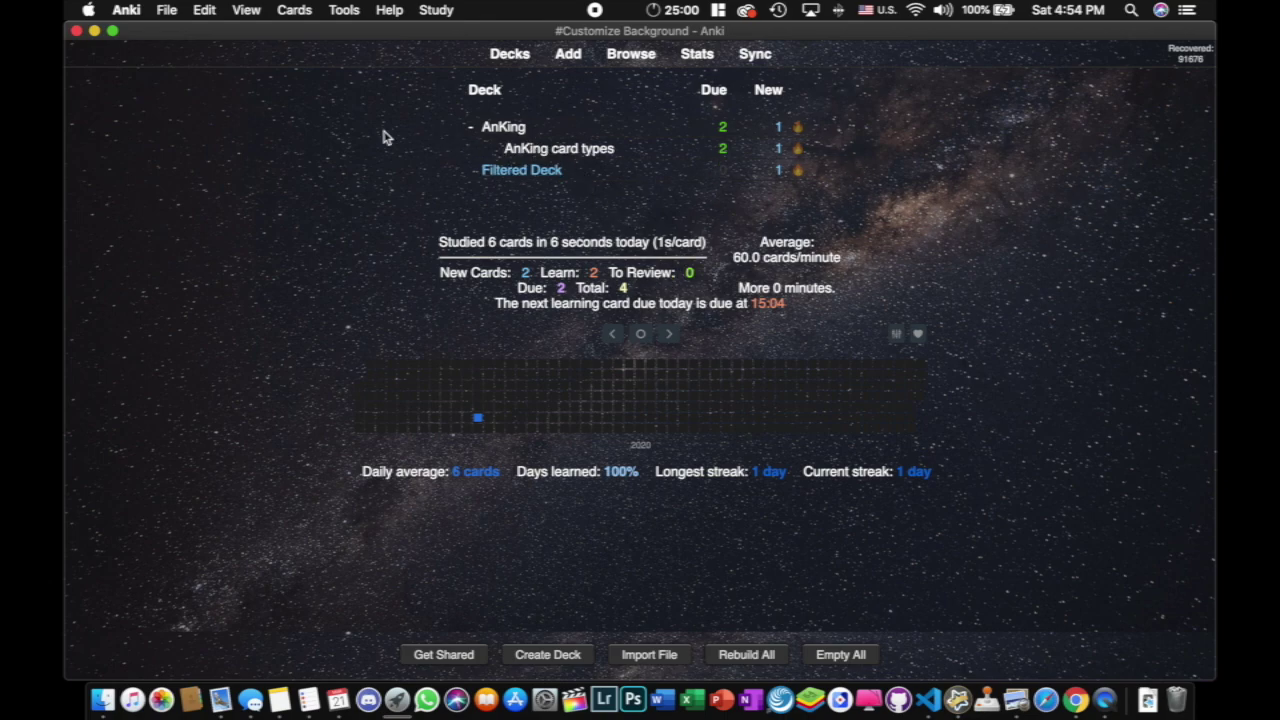
- Open the Custom Background add-on's css folder in Finder and set it beside the deck list
left_click(344, 10)
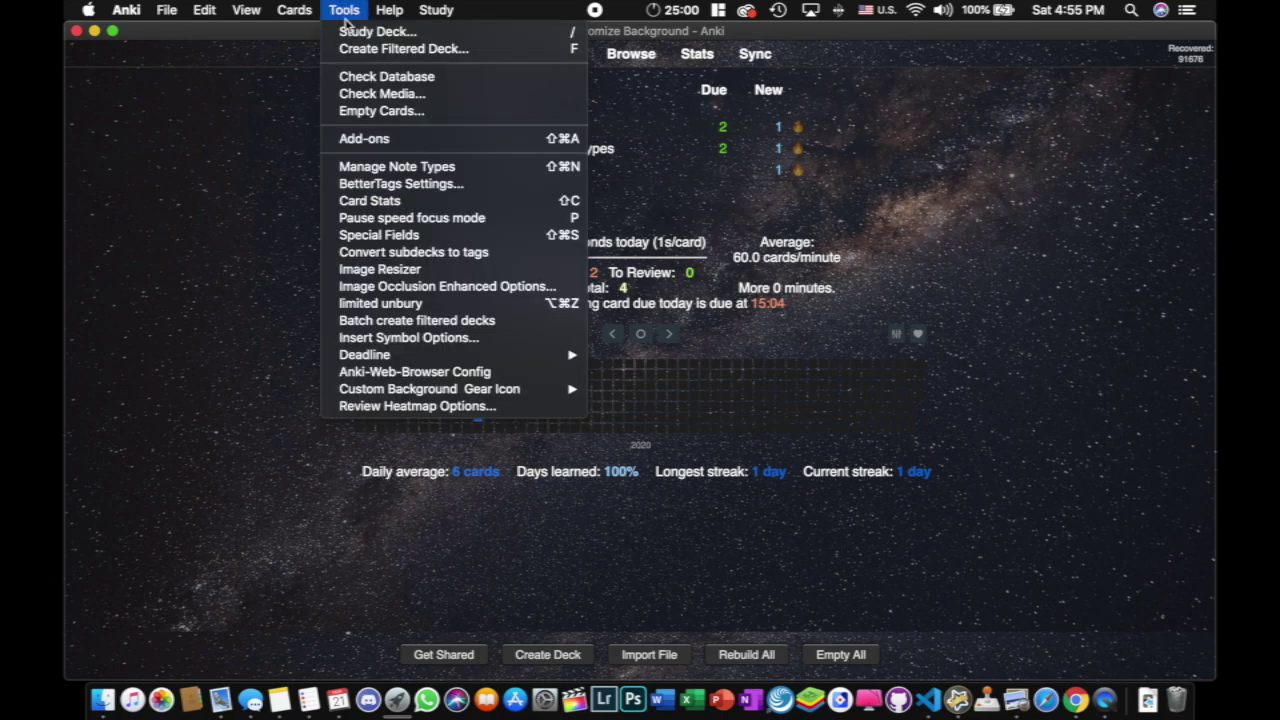
mouse_move(448, 393)
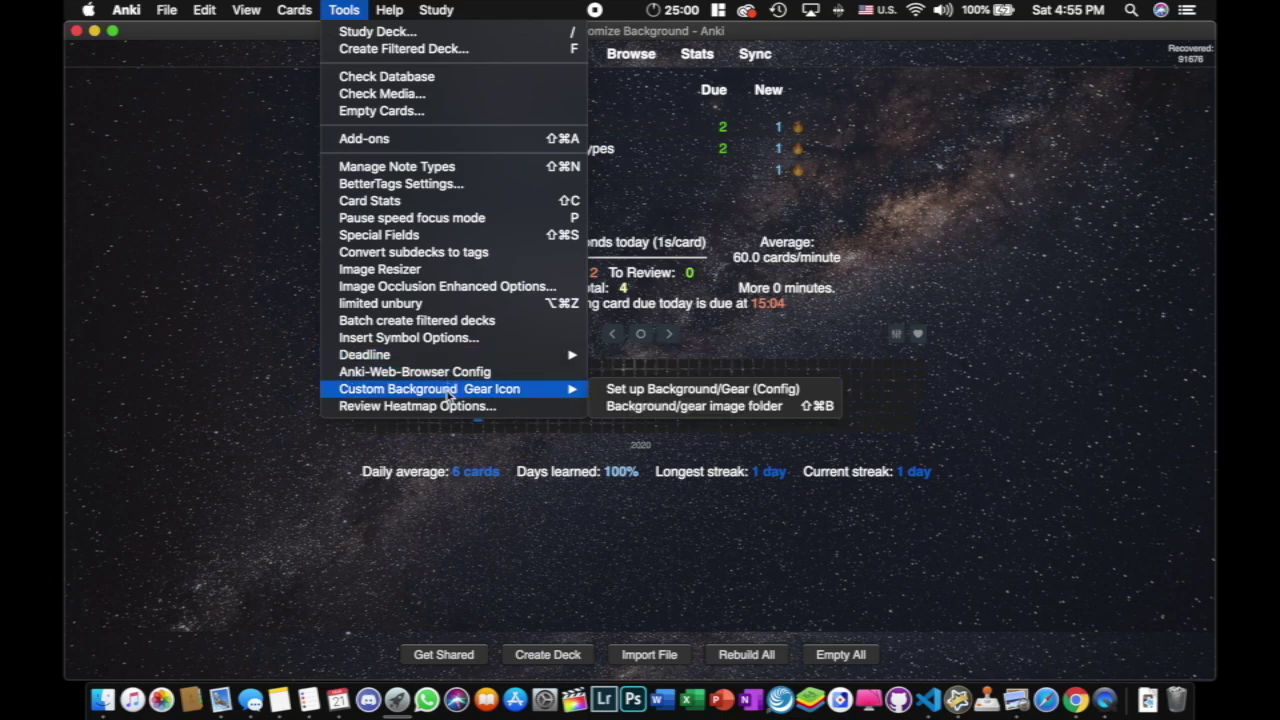
left_click(692, 407)
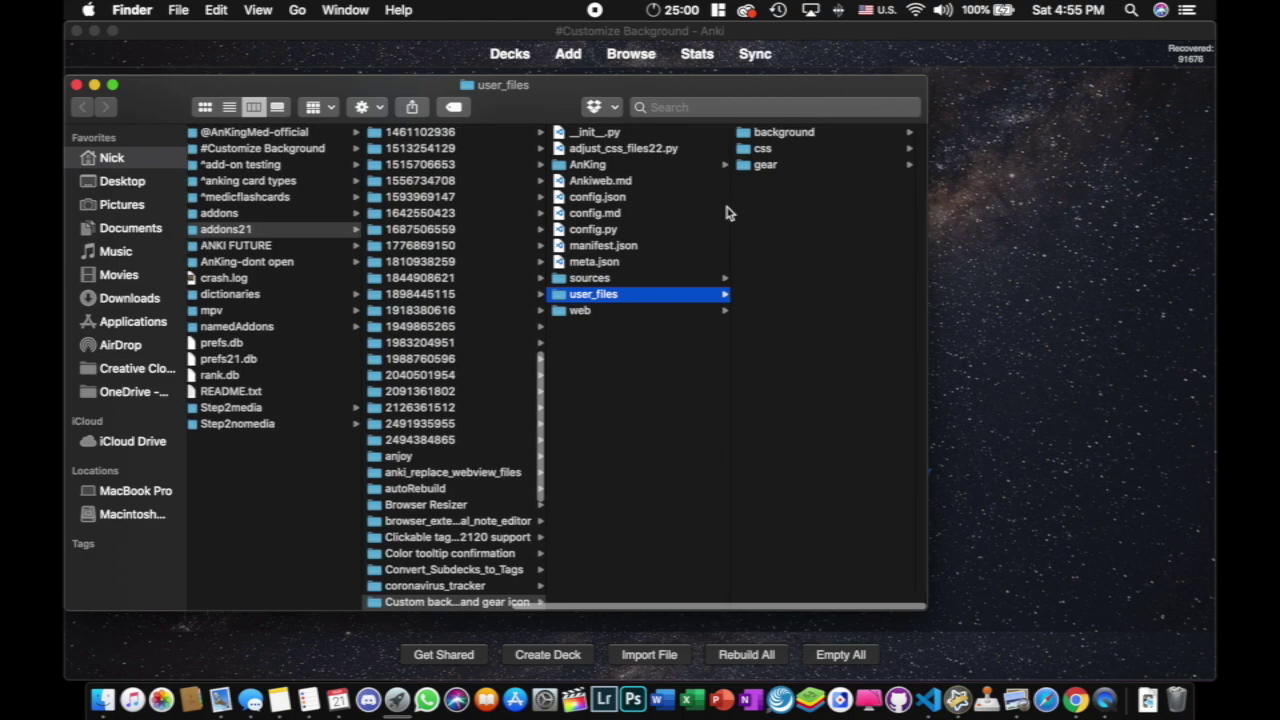
left_click(820, 149)
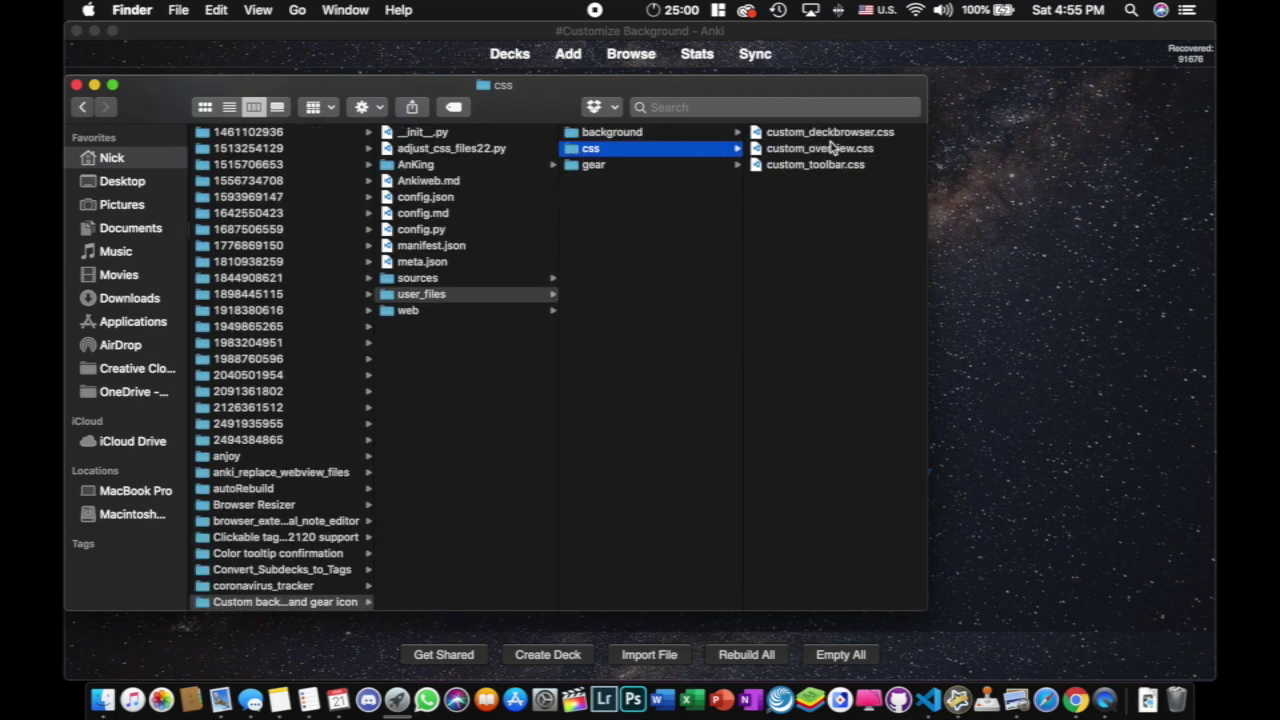
left_click_drag(843, 86, 347, 113)
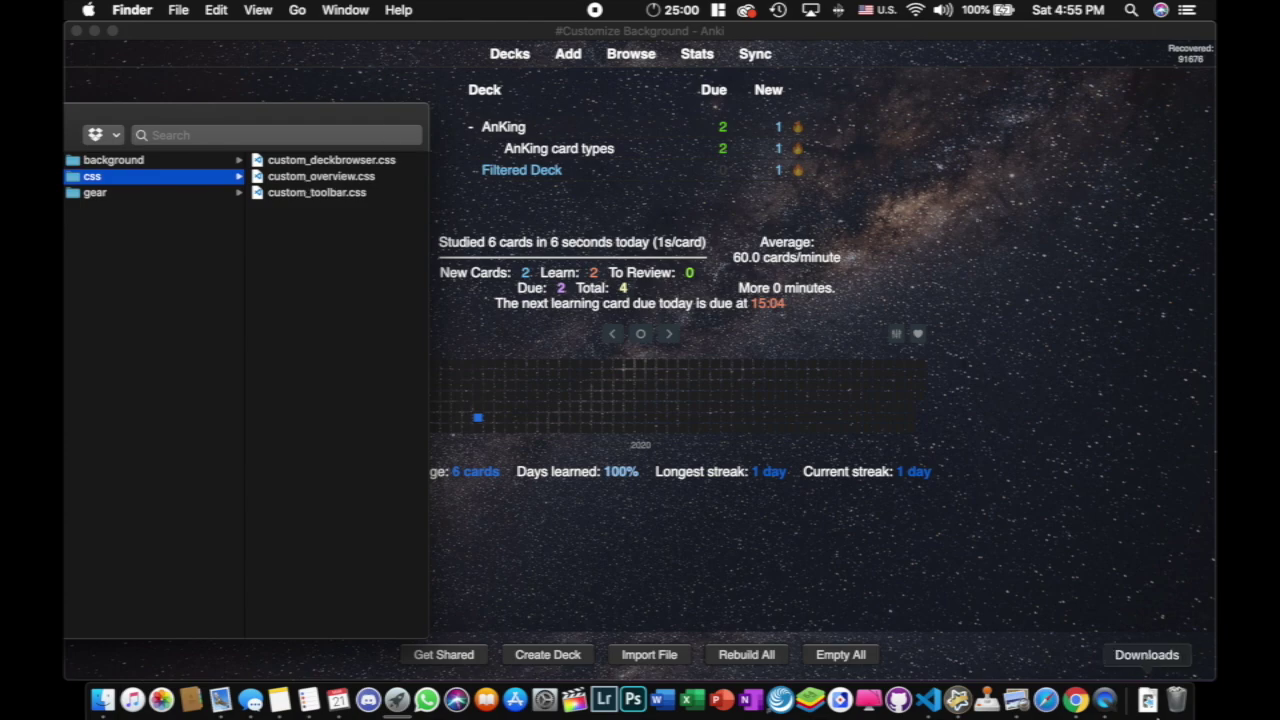
- Open the AnKing deck, start studying it, and return to the deck list
left_click(963, 235)
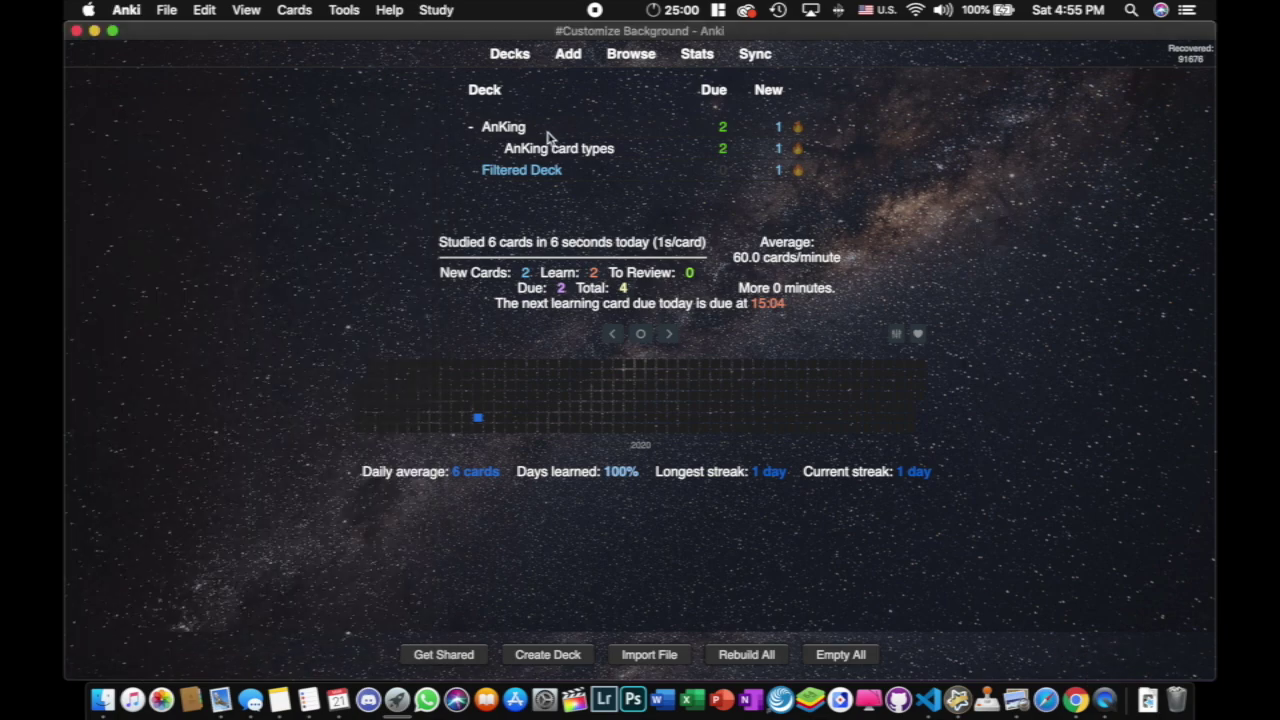
left_click(504, 127)
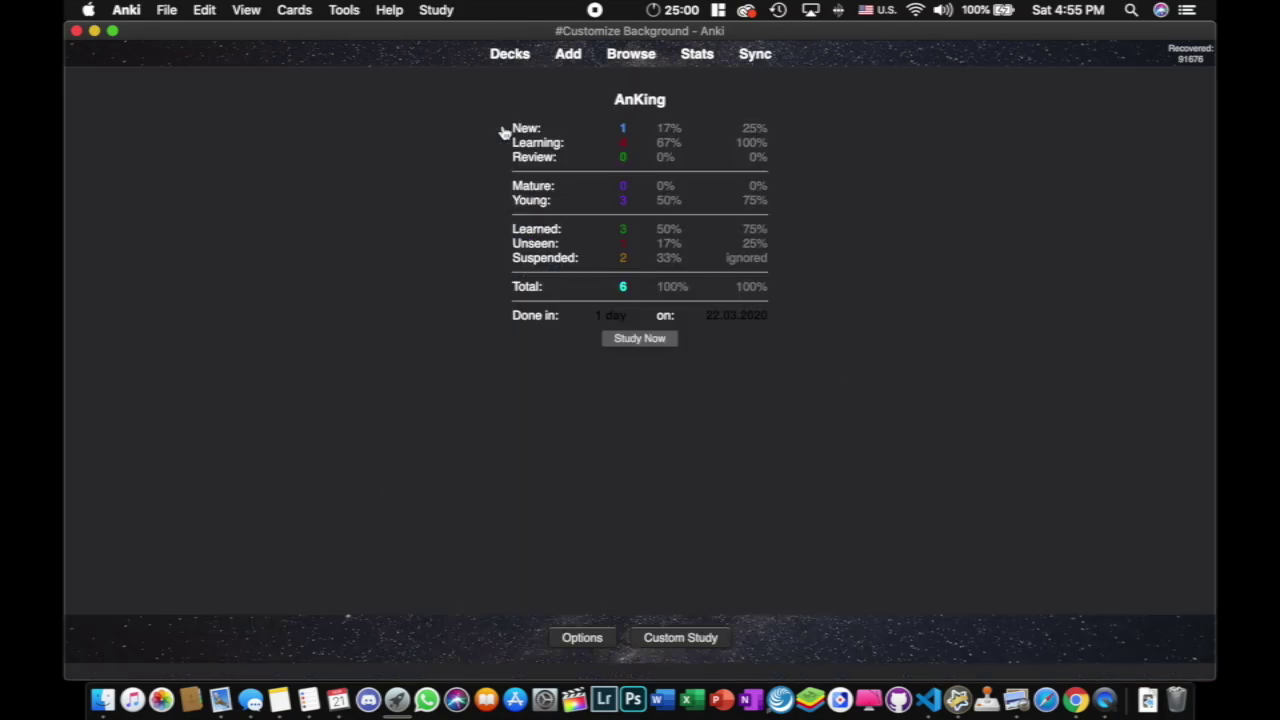
left_click(655, 342)
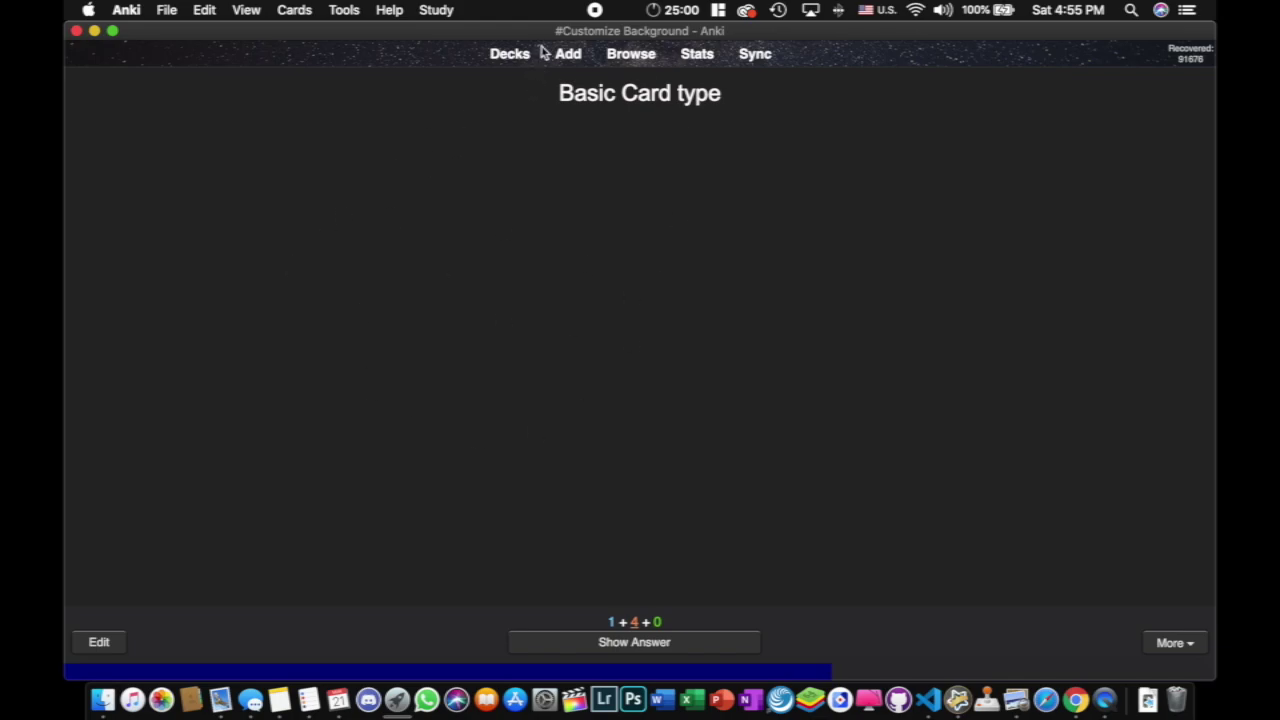
left_click(510, 54)
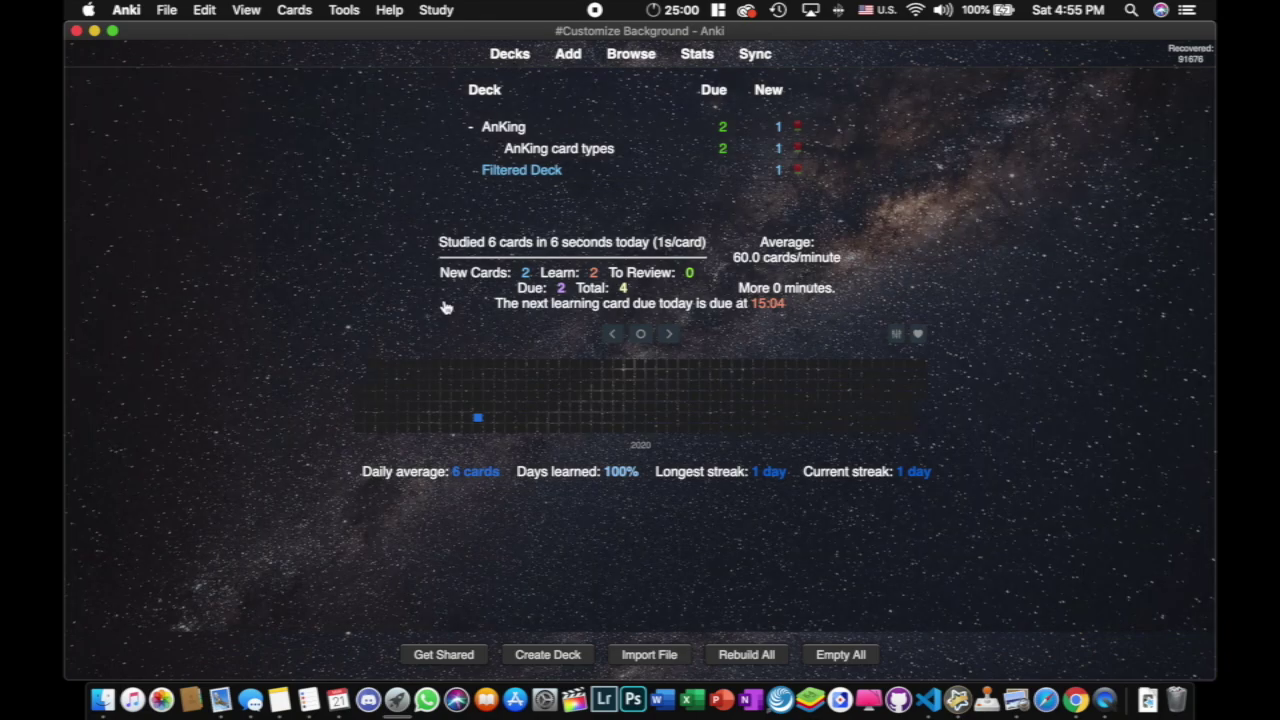
- Arrange Finder beside Anki and reload the deck list three times until the icons turn green
key("ctrl+Up")
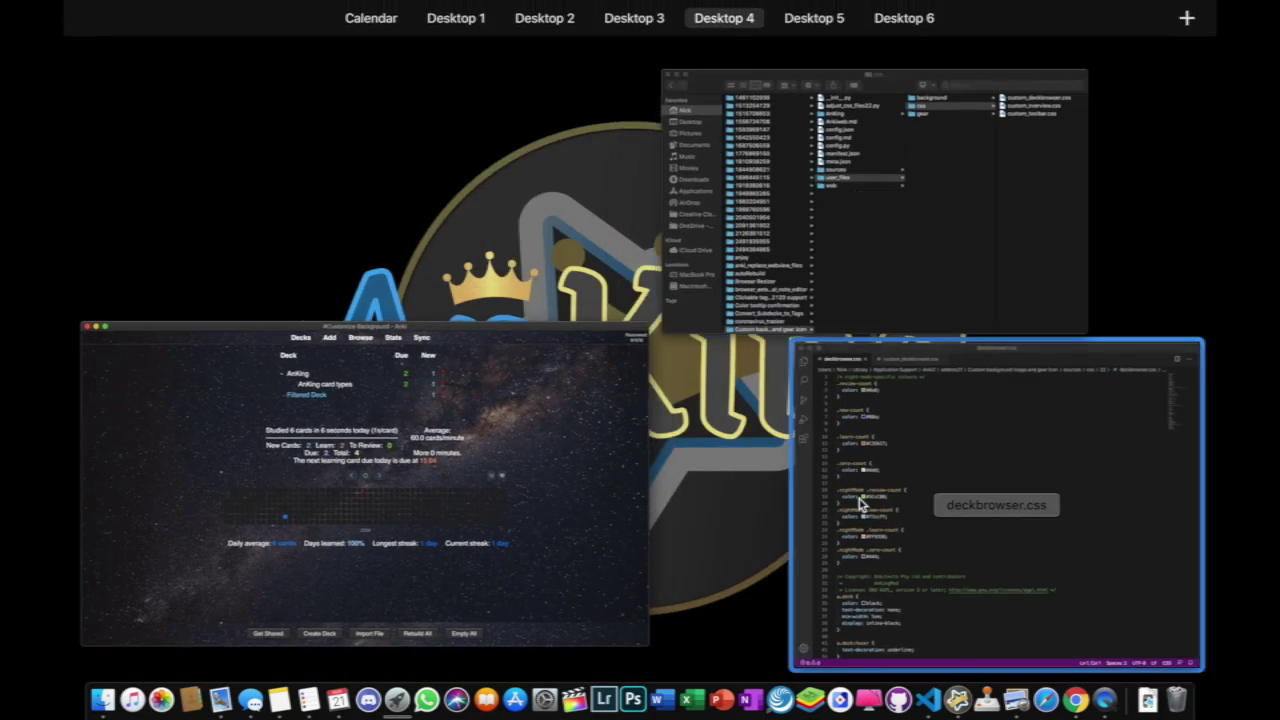
left_click(836, 257)
left_click_drag(360, 129, 435, 230)
left_click(398, 132)
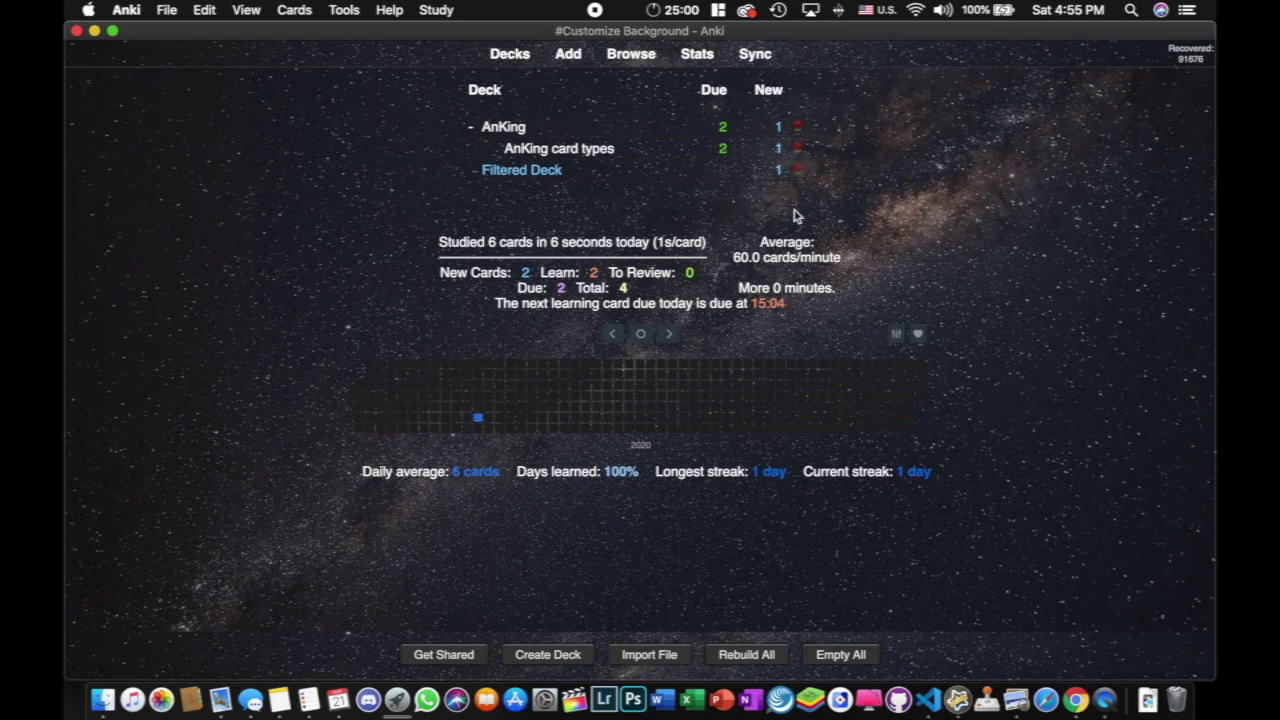
left_click(514, 57)
left_click(510, 53)
left_click(510, 53)
- Bring Finder forward and preview the empty custom_deckbrowser.css file
key("ctrl+Up")
left_click(776, 296)
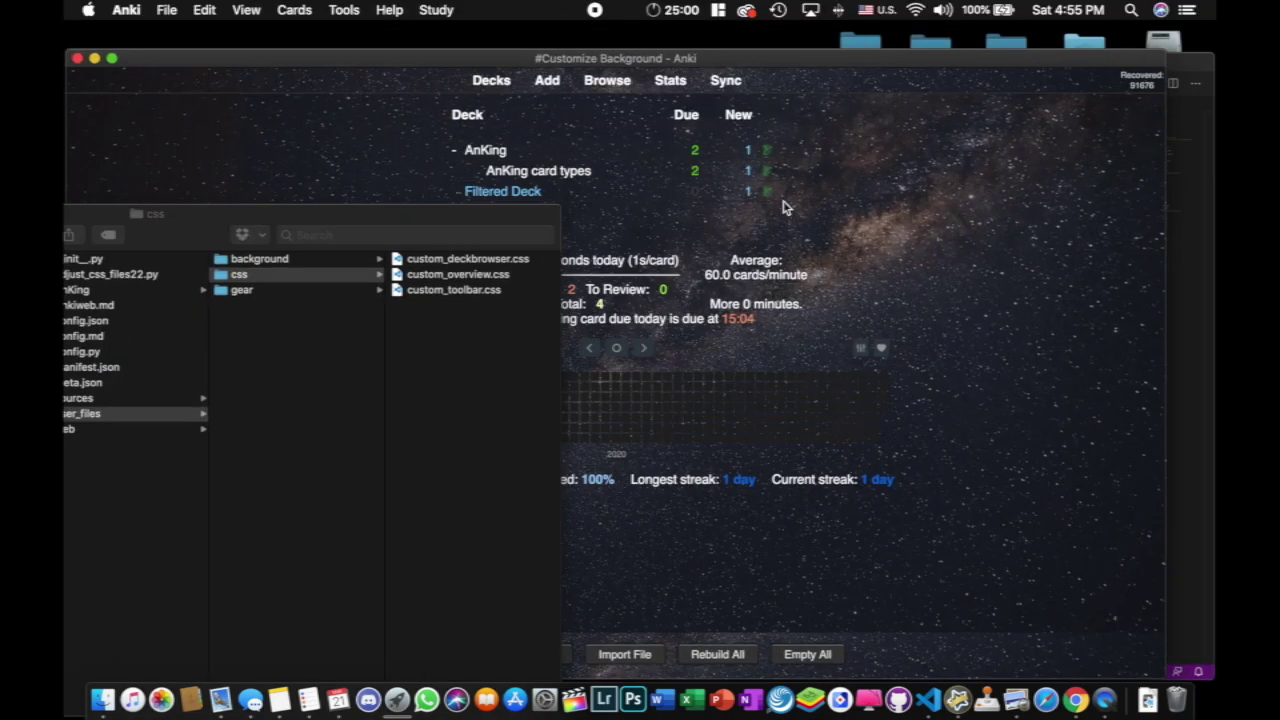
left_click_drag(394, 228, 686, 69)
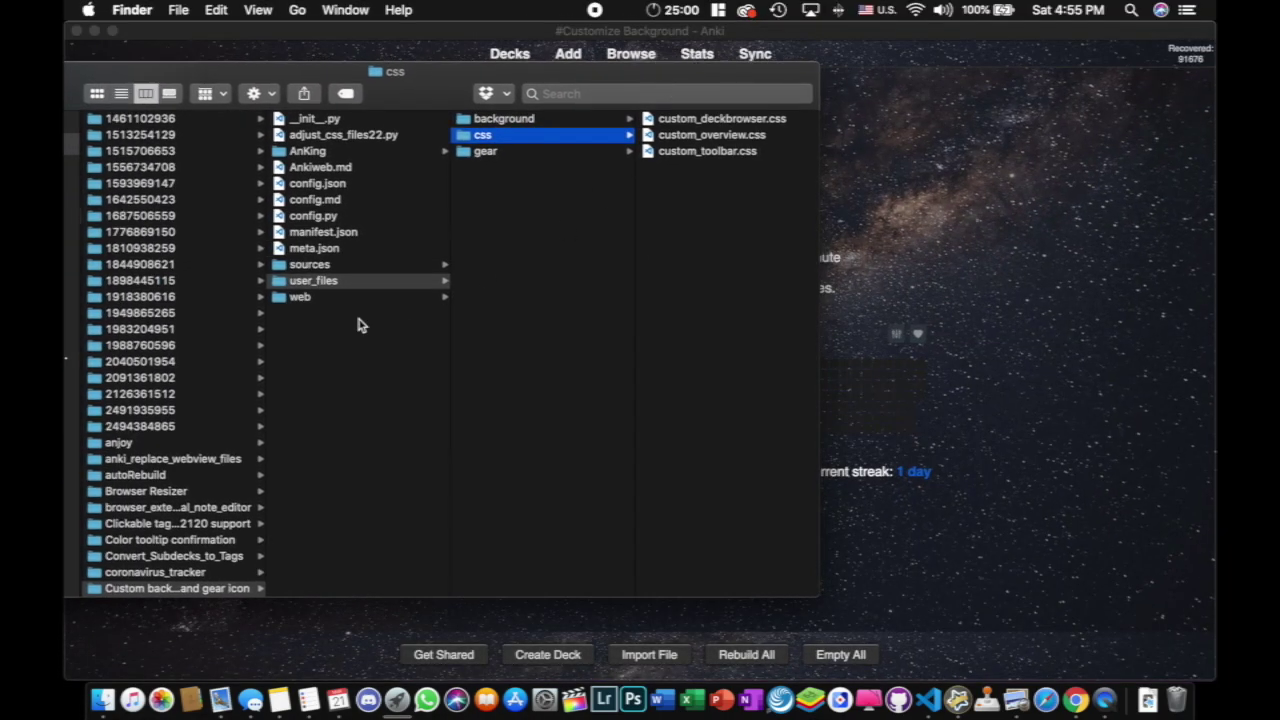
left_click(772, 121)
left_click_drag(530, 90, 630, 143)
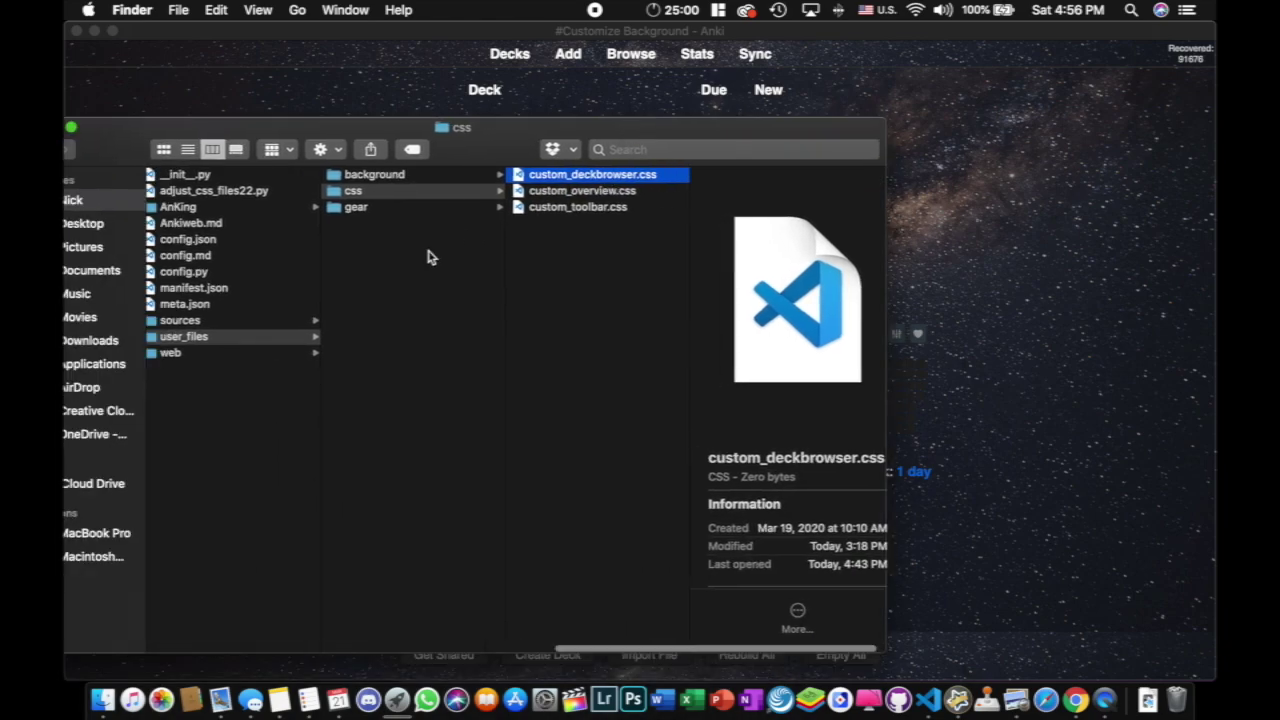
- Navigate to sources/css/22 and preview the original deckbrowser.css
scroll(427, 257, "left", 3)
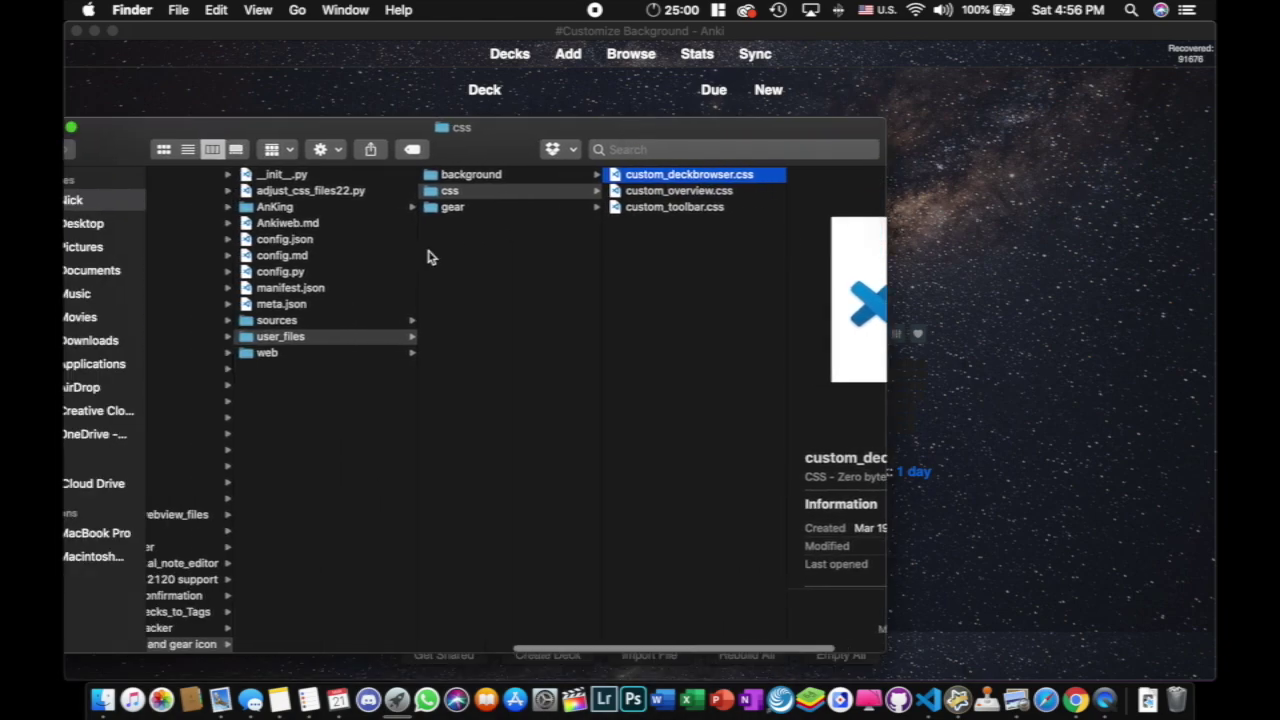
left_click(280, 320)
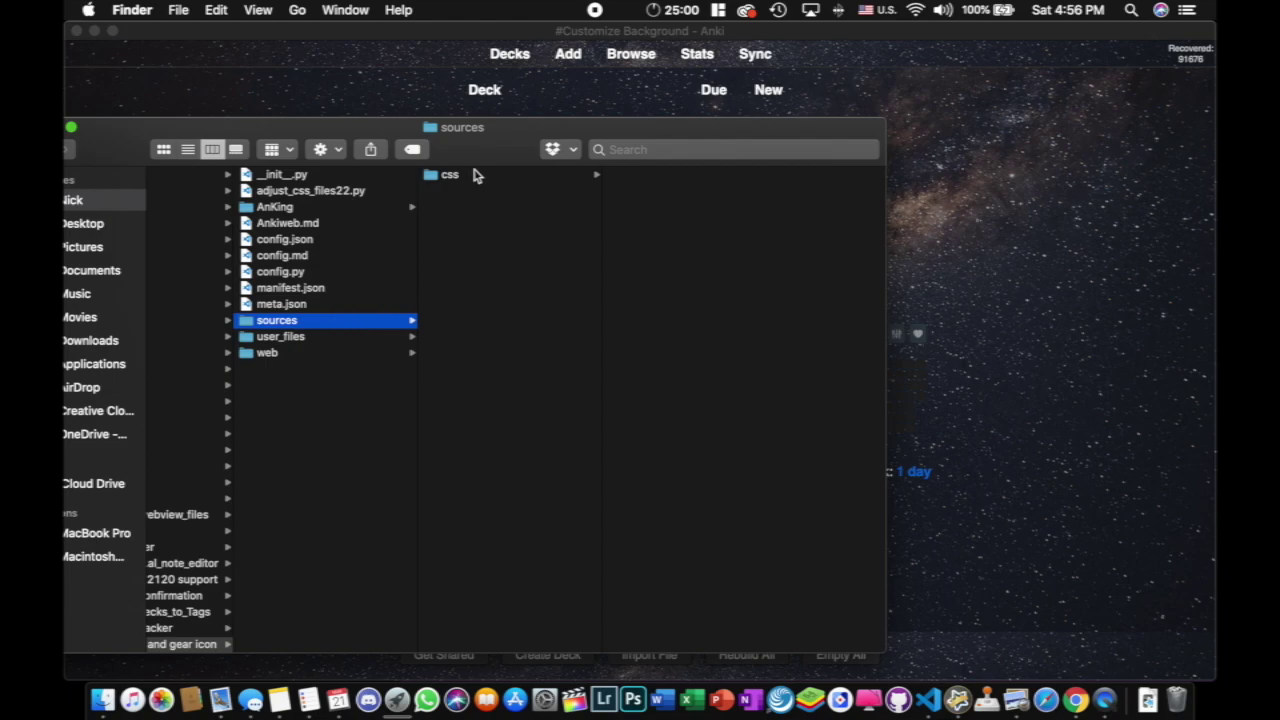
left_click(478, 174)
left_click(660, 177)
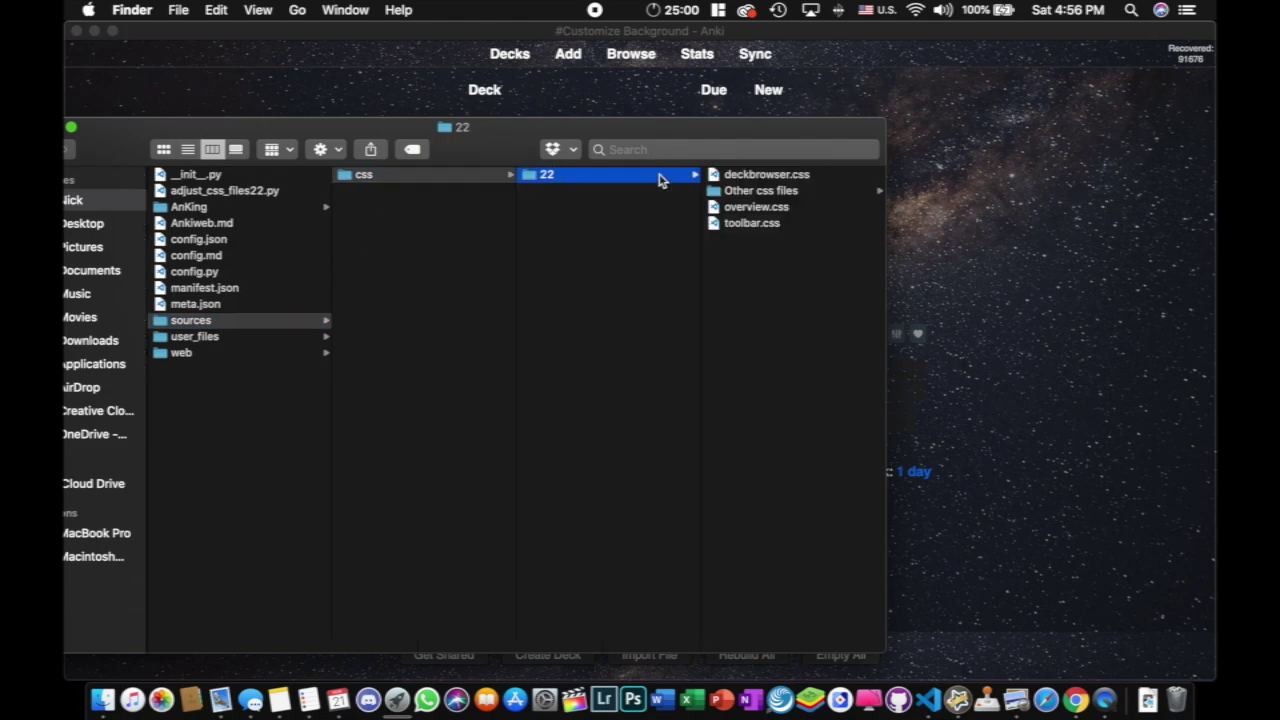
left_click(757, 177)
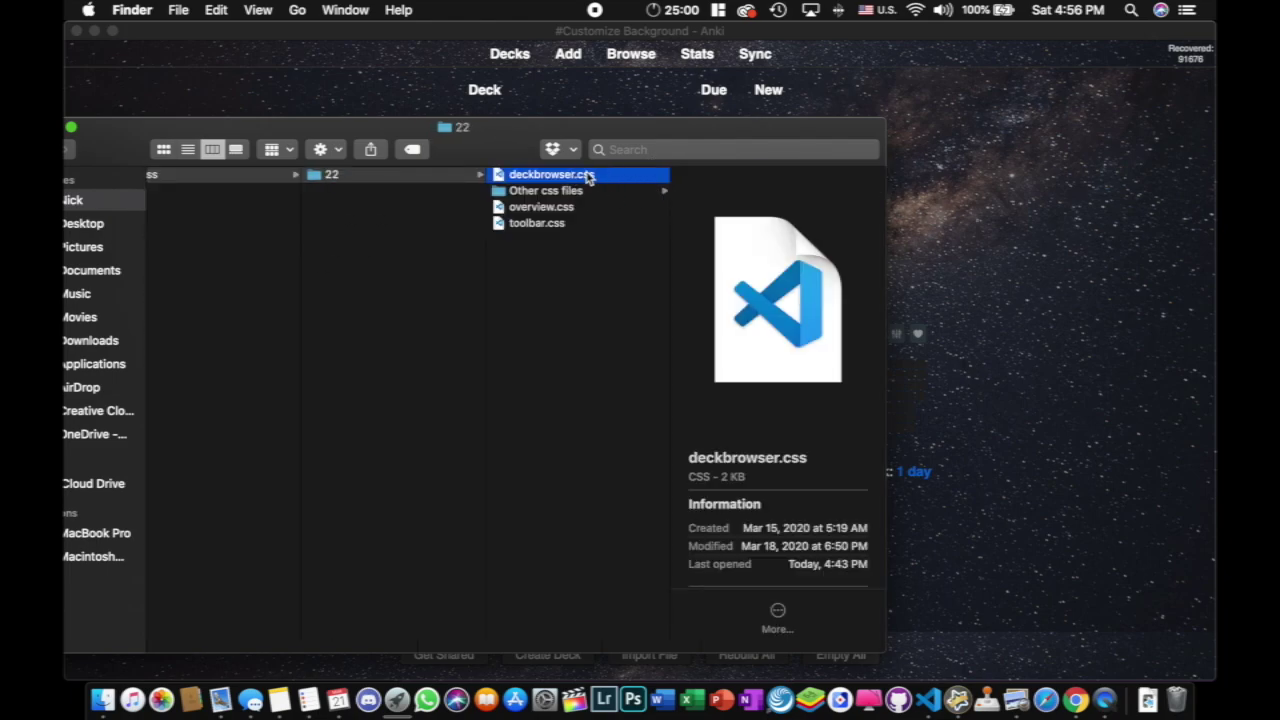
key("ctrl+Up")
left_click(1065, 262)
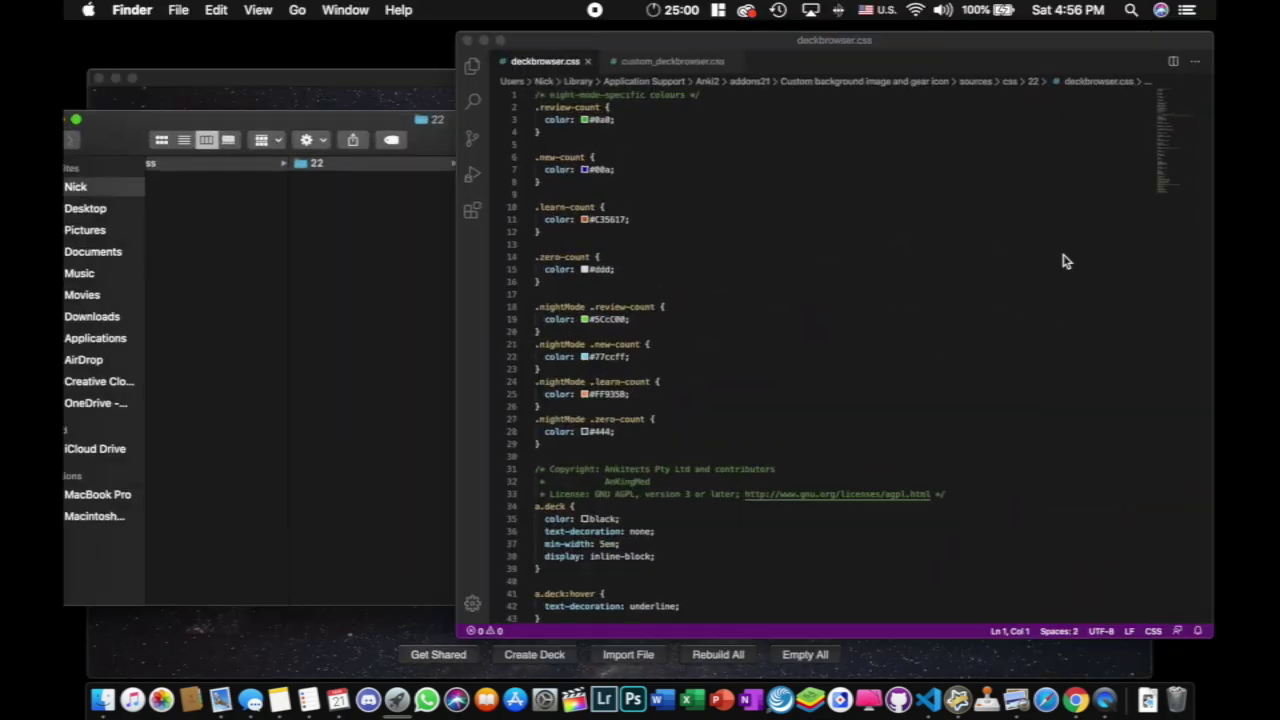
key("super+Tab")
key("ctrl+Up")
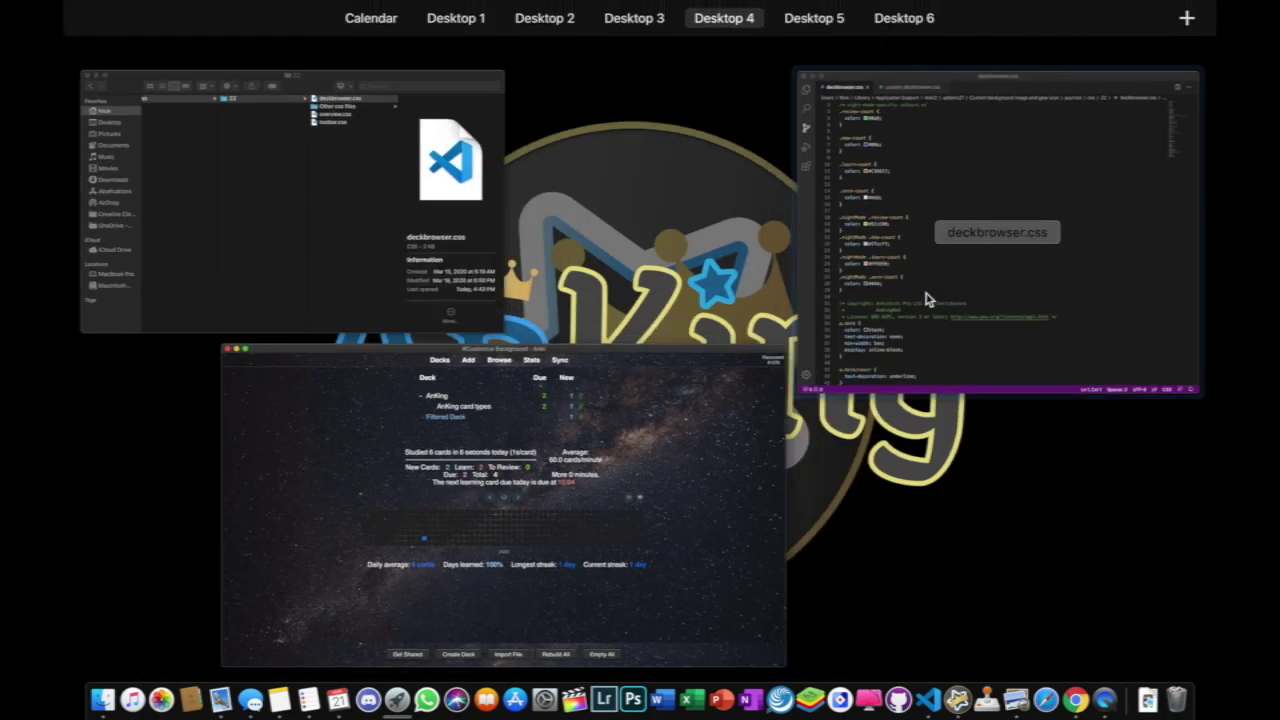
left_click(926, 298)
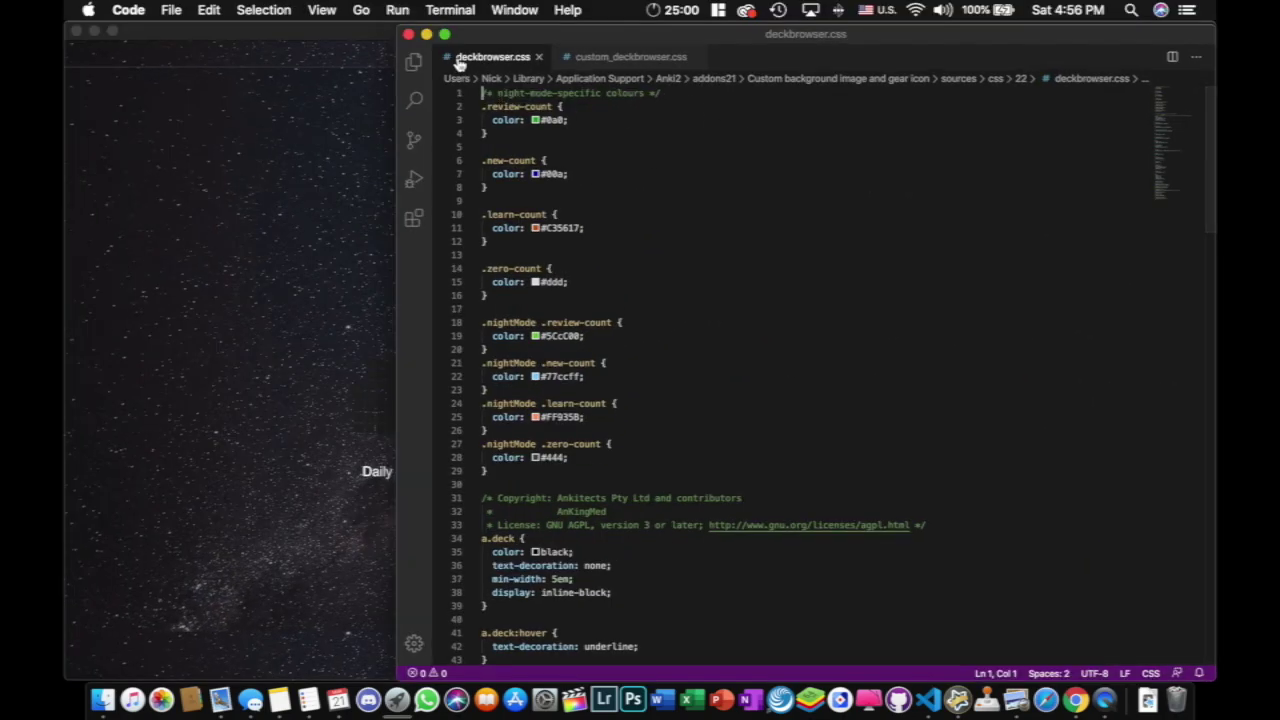
left_click(608, 57)
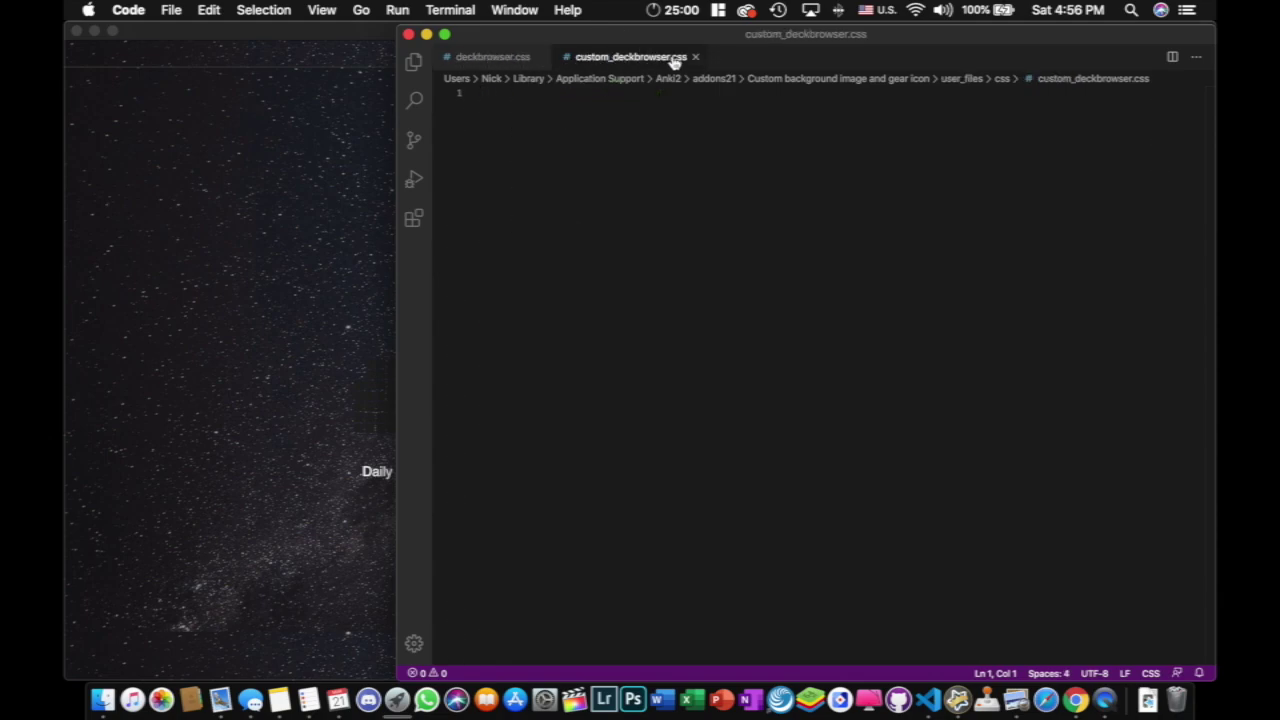
left_click(490, 57)
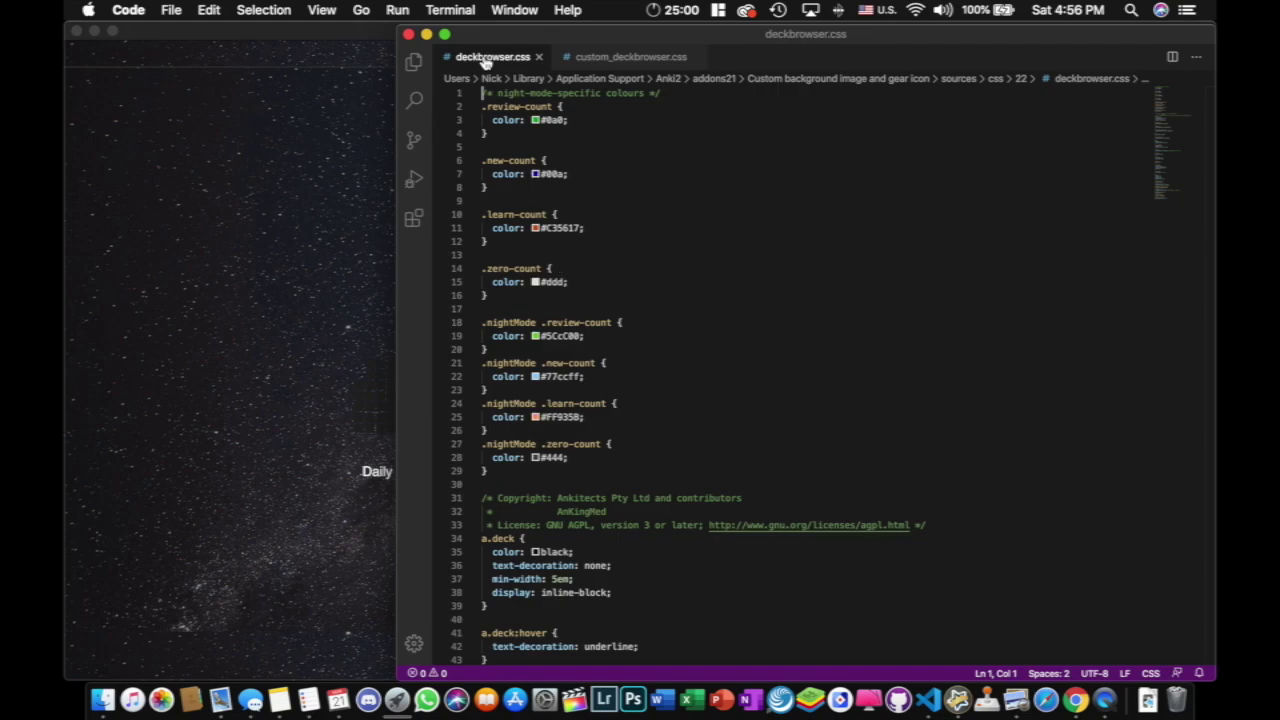
key("ctrl+Up")
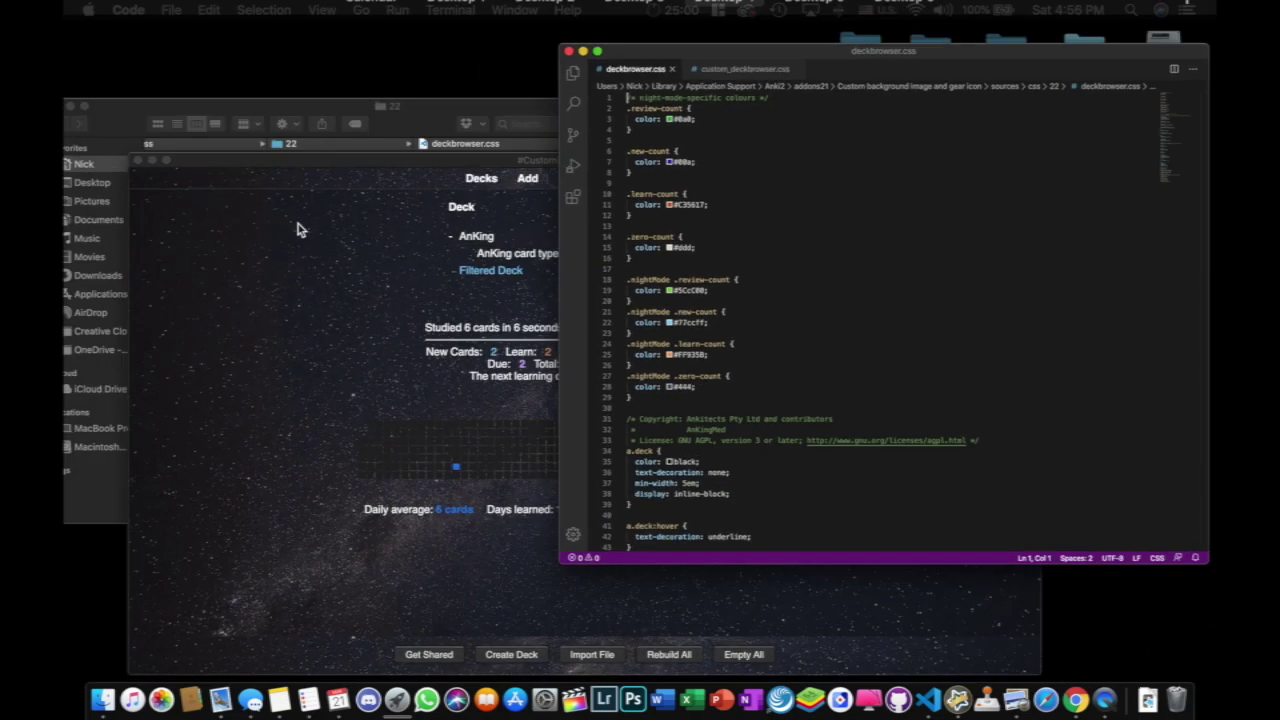
- Browse Finder to user_files > background > css, then bring deckbrowser.css back in VS Code
left_click(266, 221)
scroll(418, 303, "left", 3)
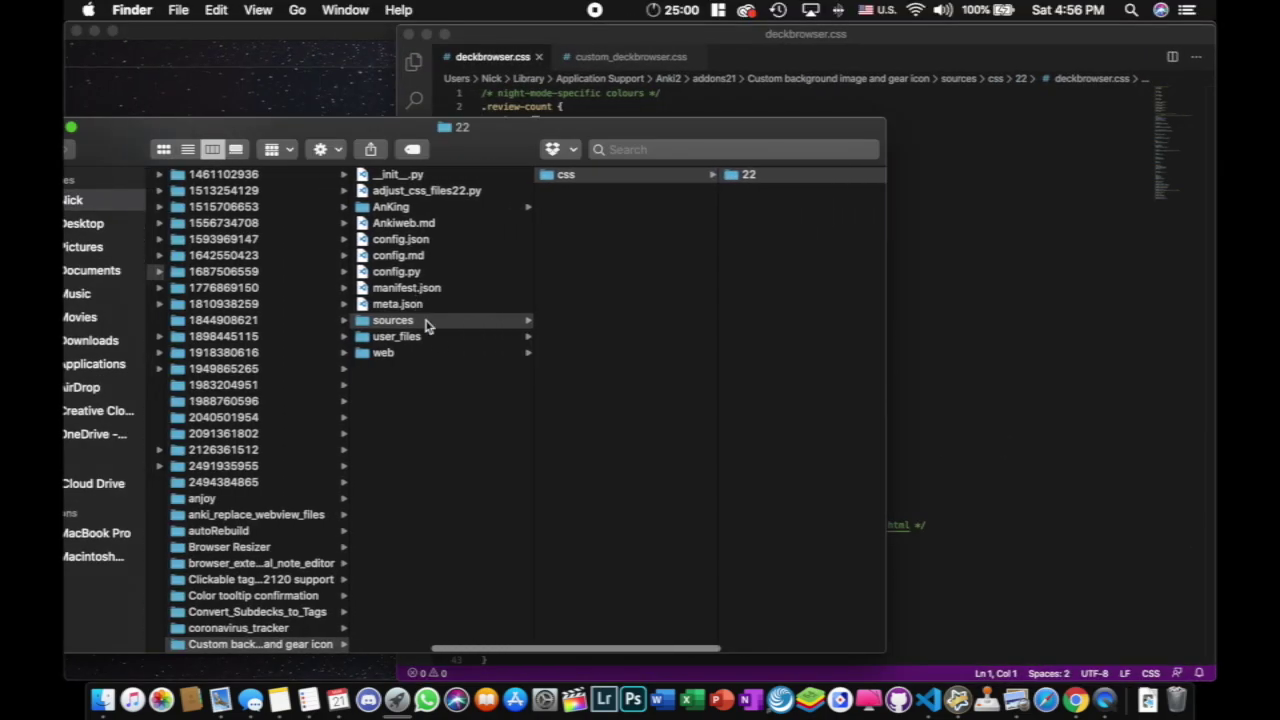
left_click(436, 337)
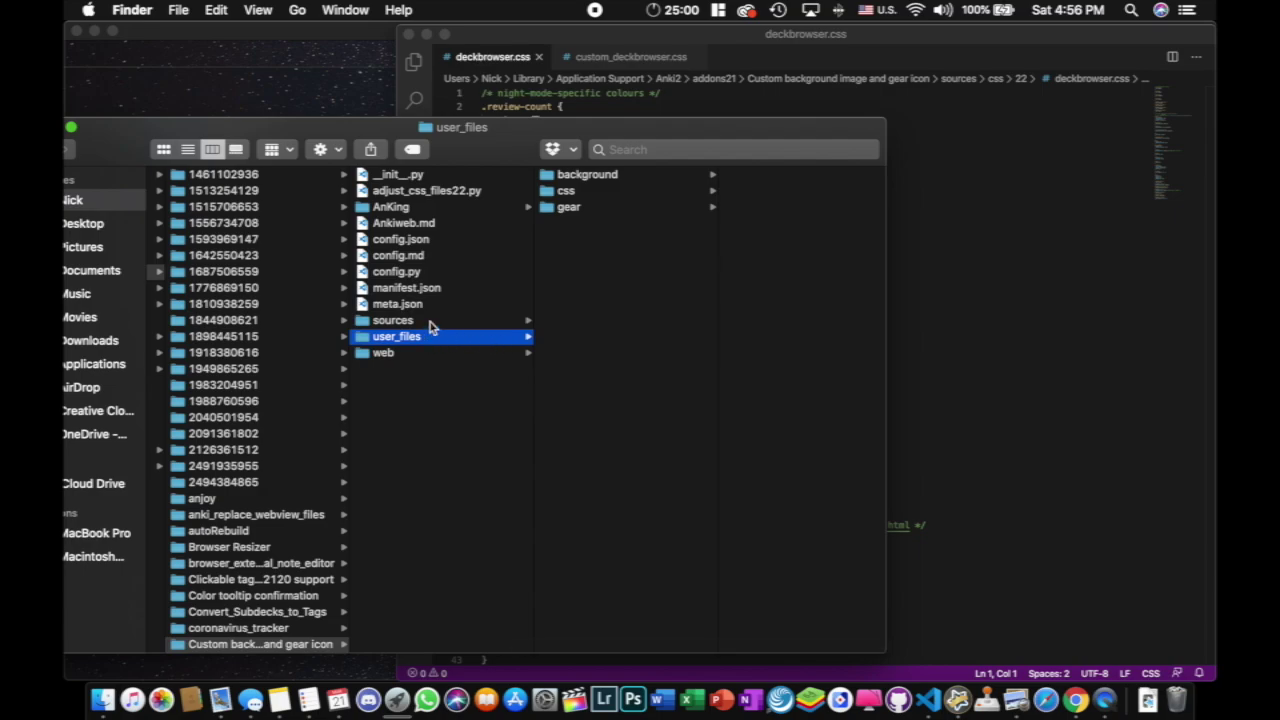
left_click(385, 321)
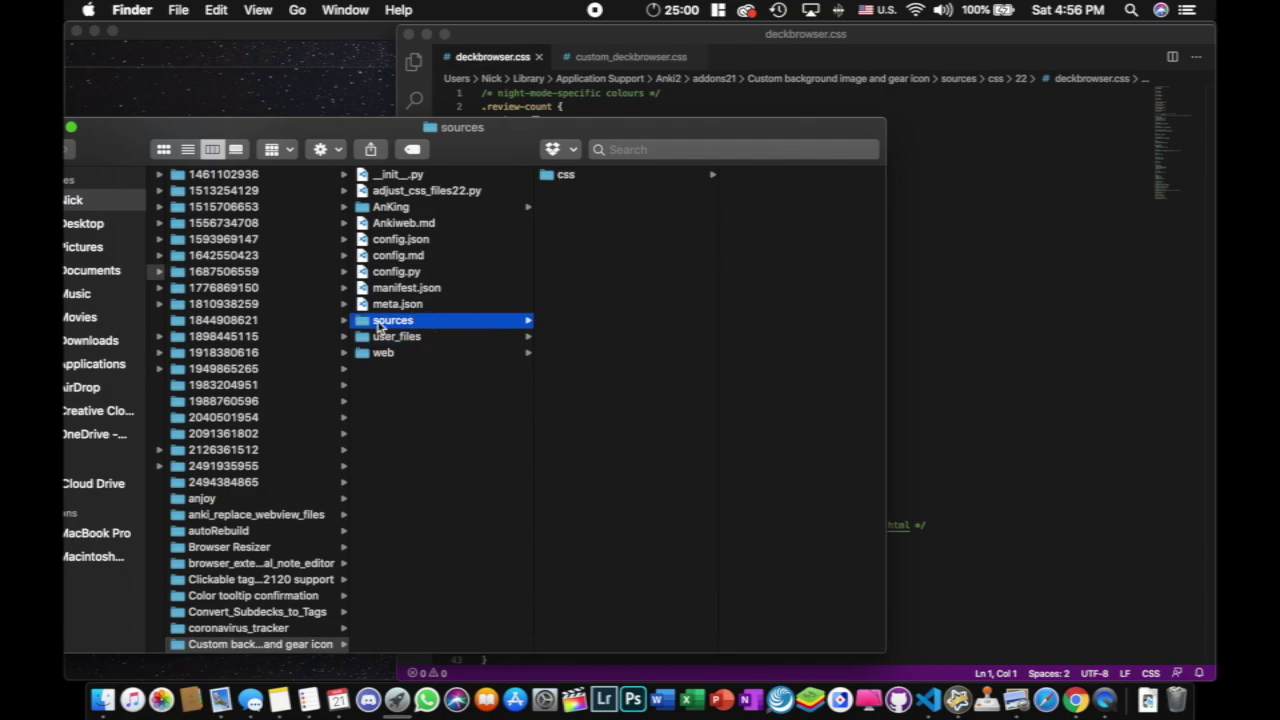
left_click(447, 338)
left_click(606, 178)
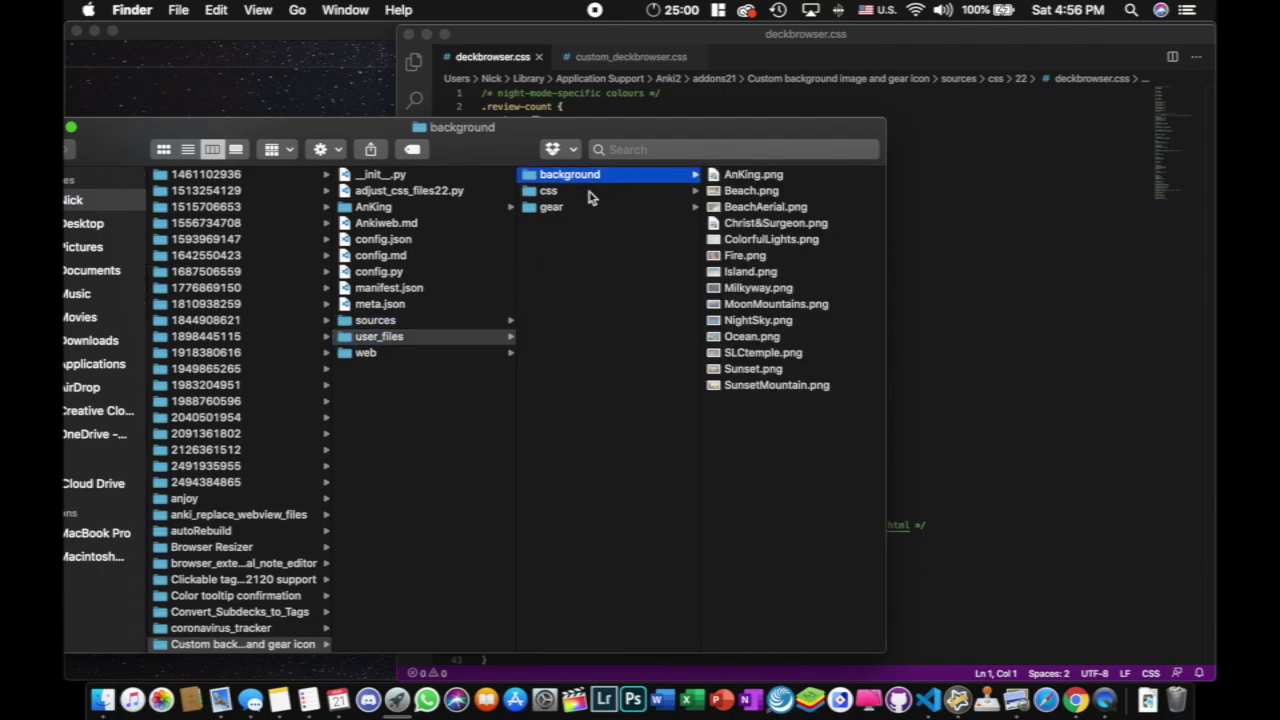
left_click(552, 192)
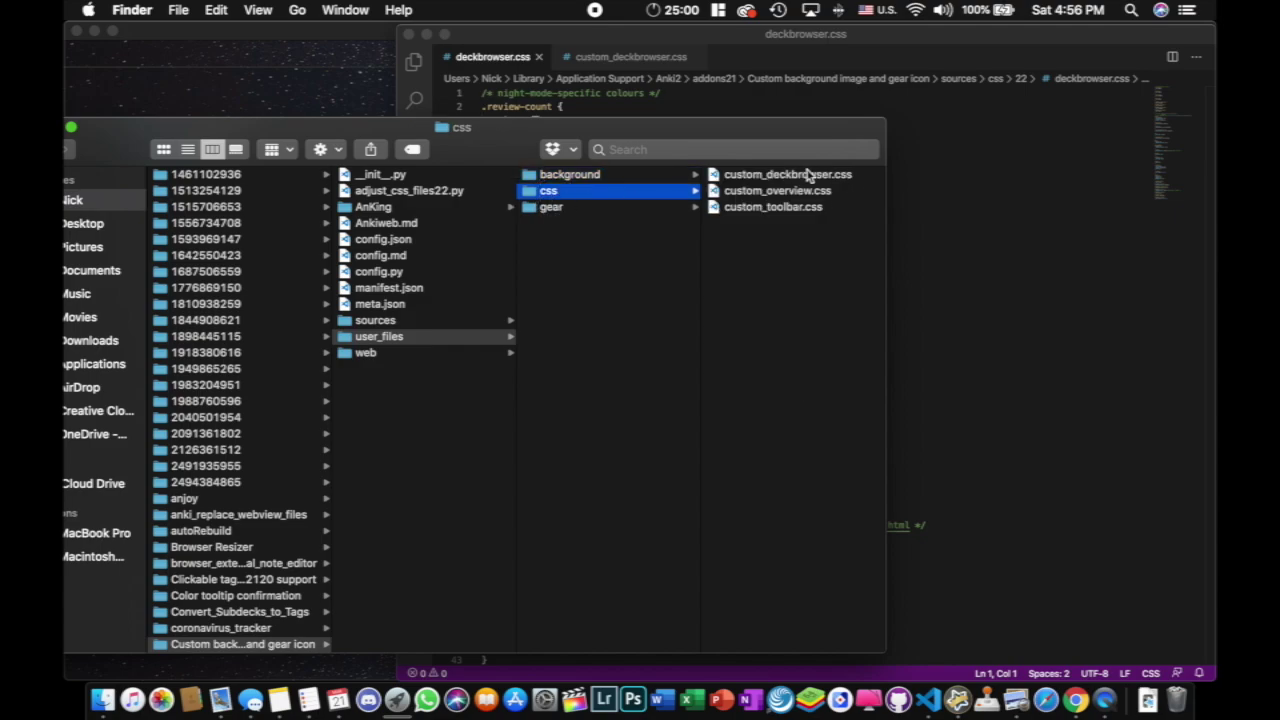
left_click(758, 48)
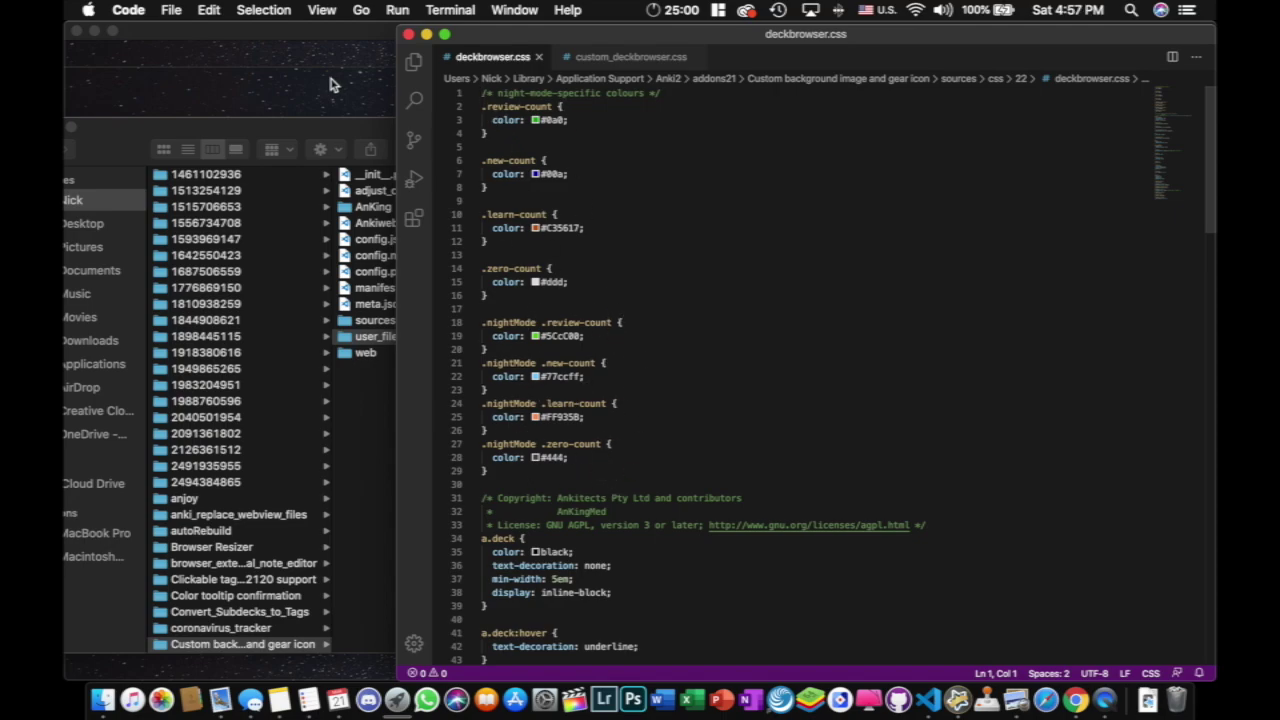
- Position the VS Code editor beside Anki's deck list
key("super+Tab")
key("ctrl+Up")
left_click(1037, 246)
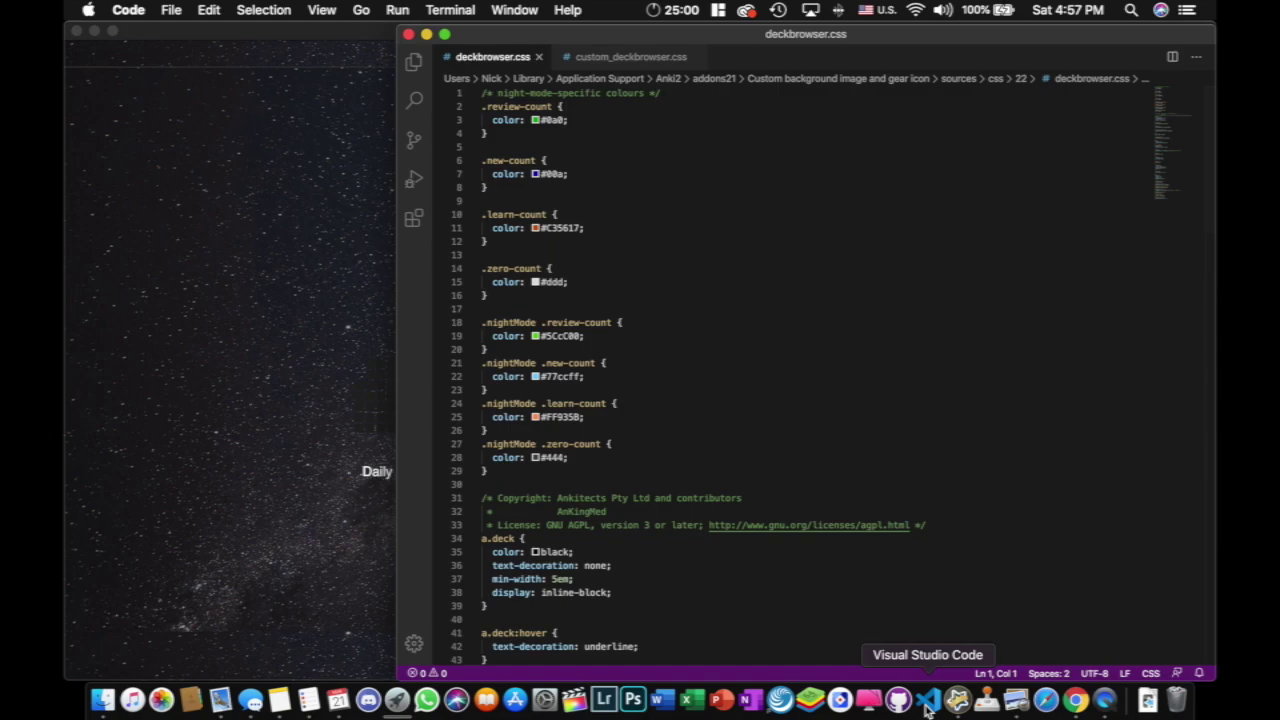
left_click_drag(604, 37, 976, 55)
left_click_drag(1040, 50, 1035, 49)
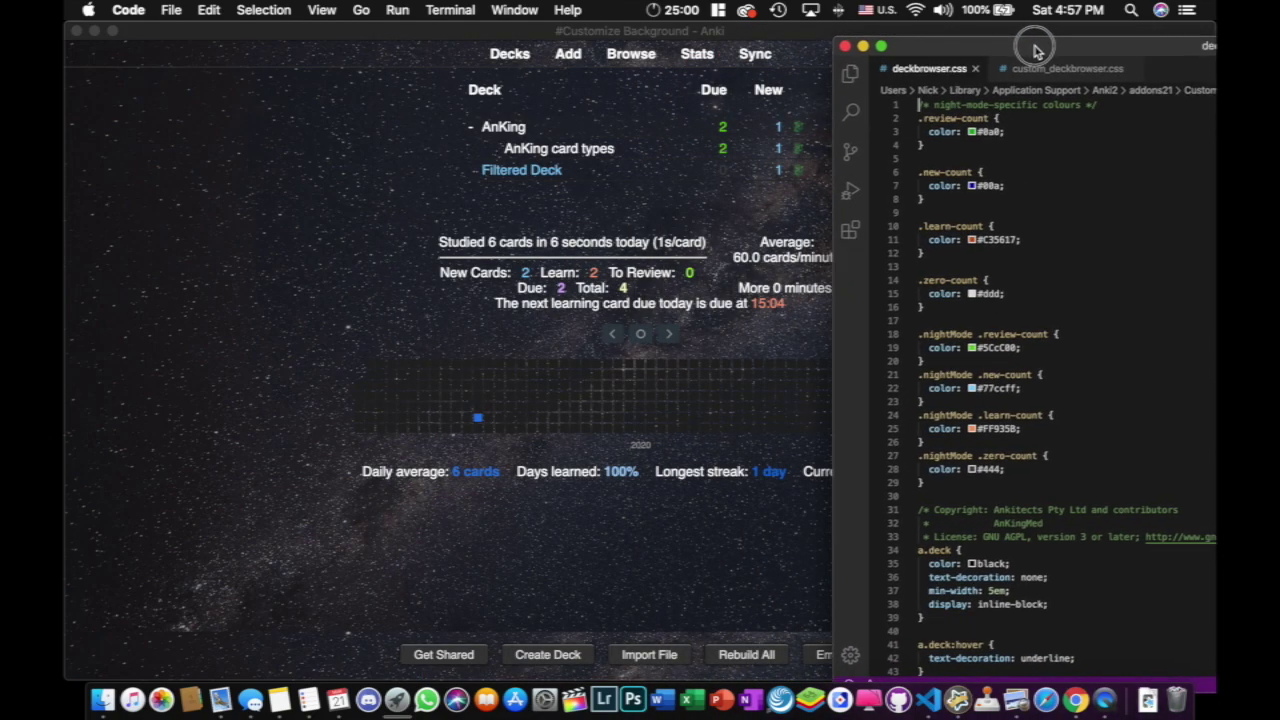
- Review deckbrowser.css's count colour rules and select the two night-mode review and new count rules
left_click(1015, 132)
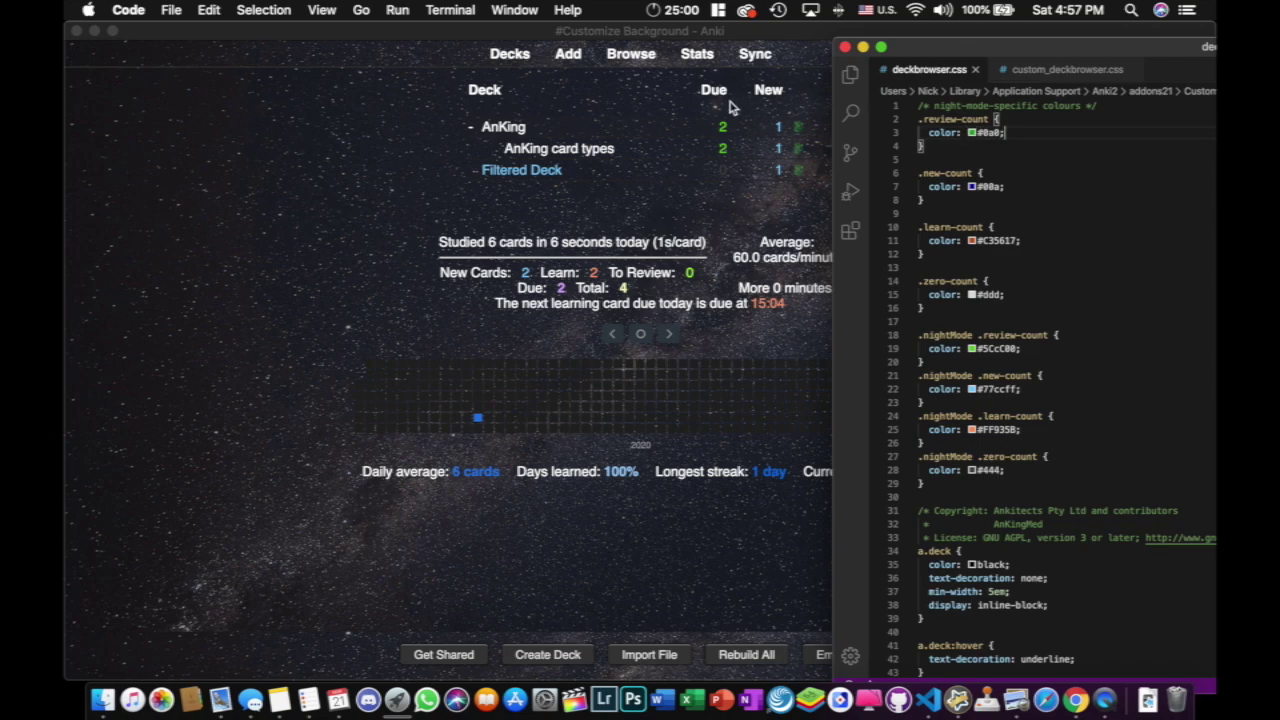
left_click(1018, 186)
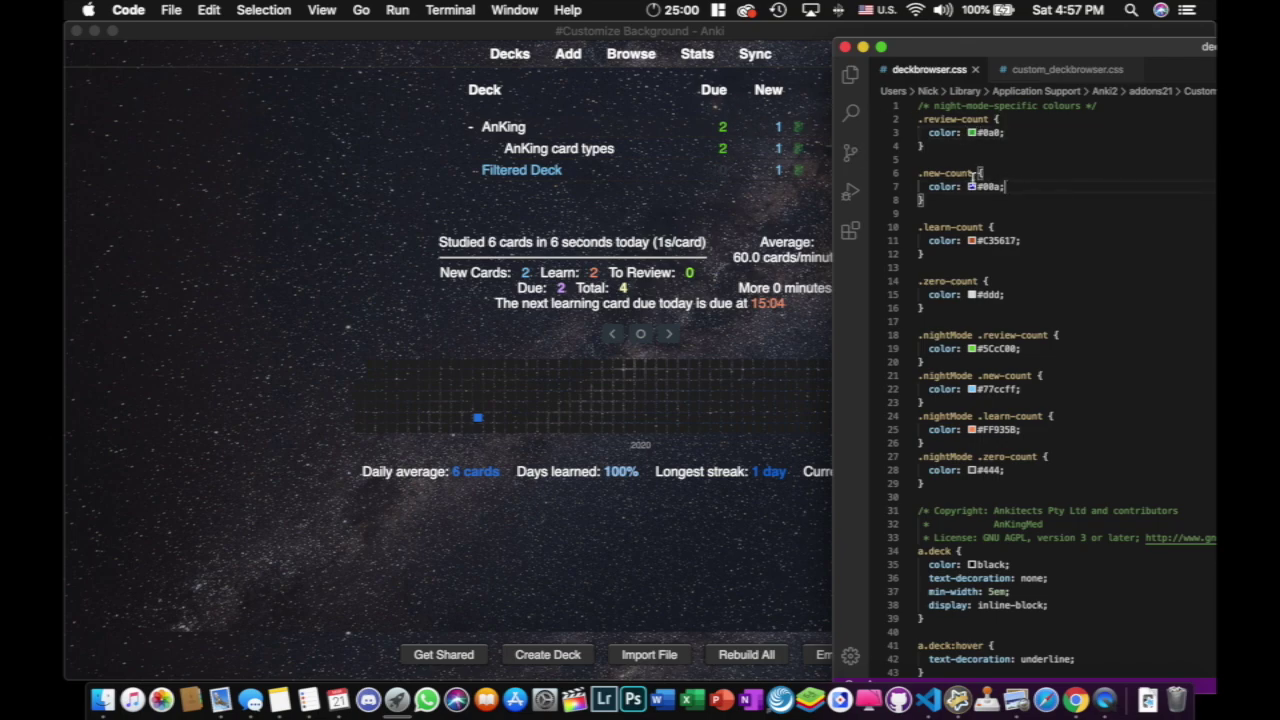
scroll(1024, 306, "down", 3)
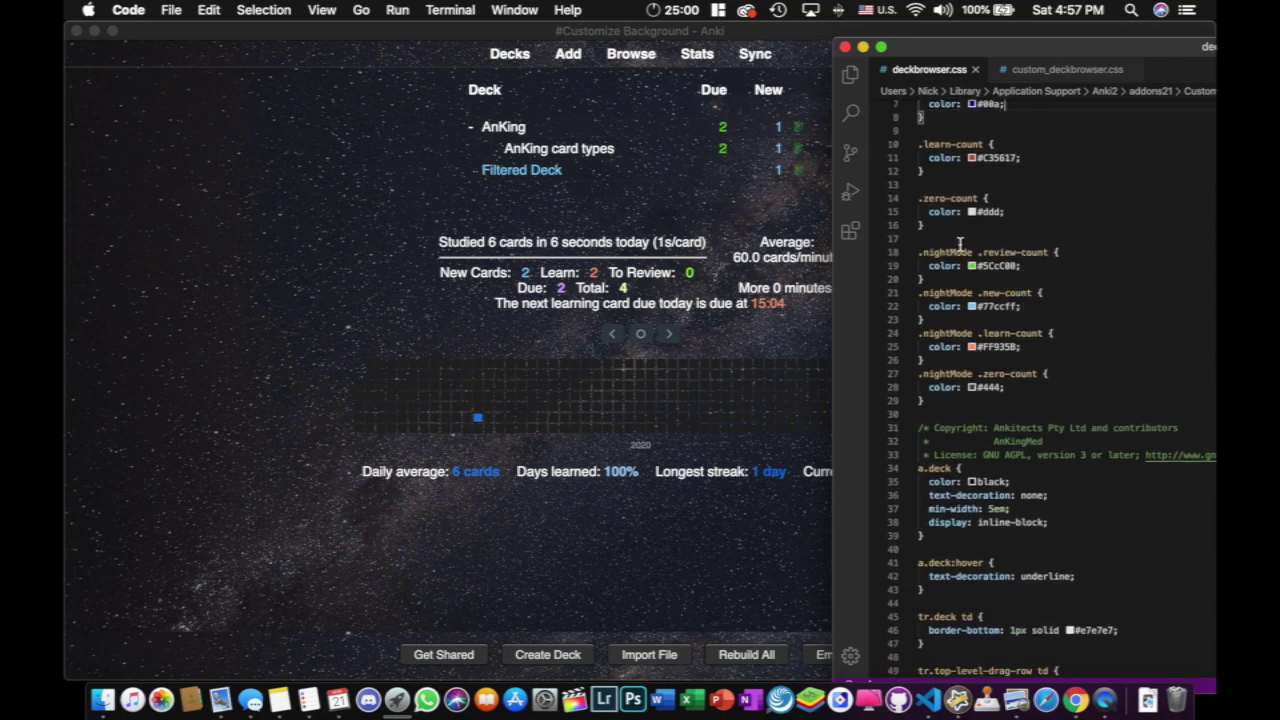
left_click(1045, 312)
scroll(1167, 387, "down", 9)
scroll(1167, 387, "down", 1)
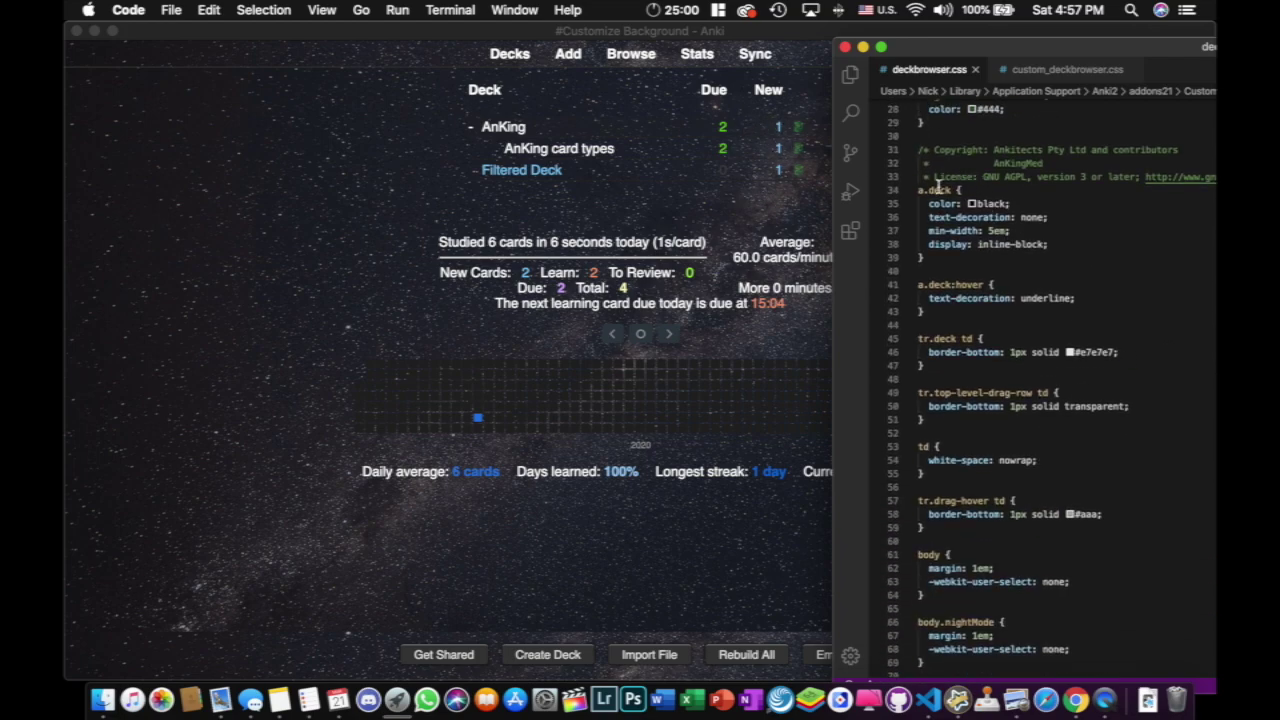
scroll(1089, 327, "down", 20)
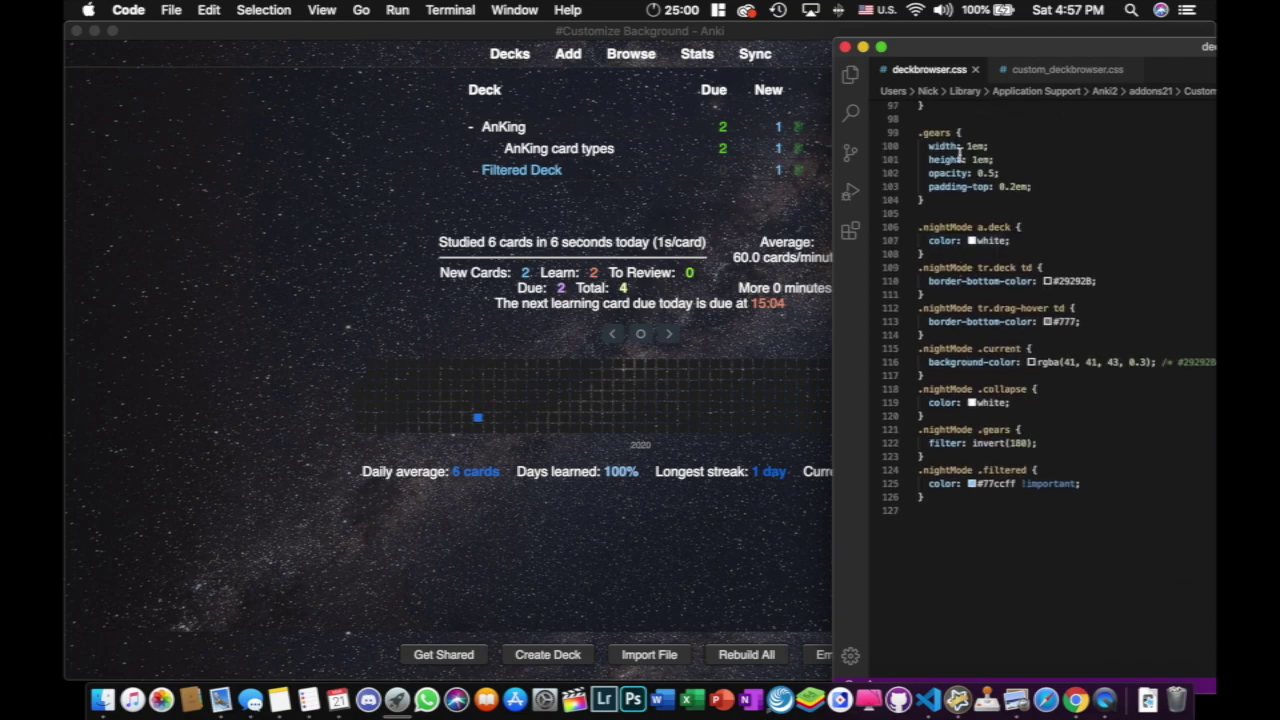
scroll(960, 152, "up", 4)
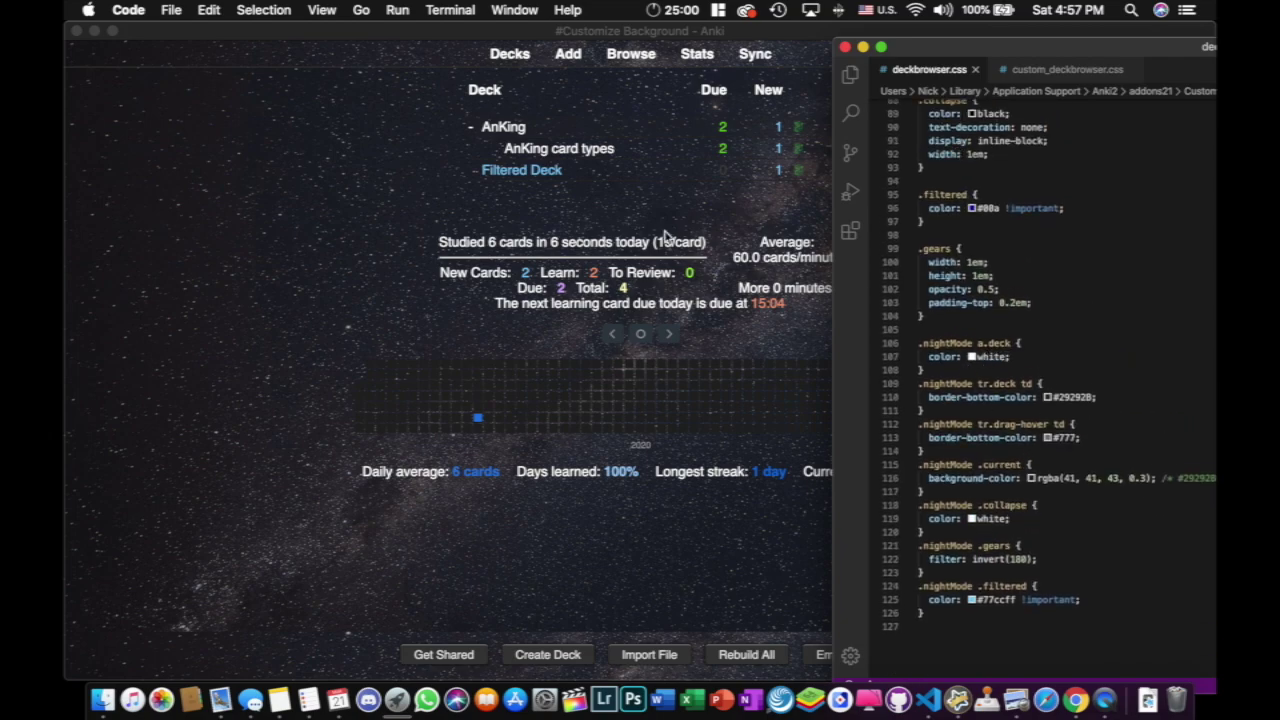
scroll(1110, 280, "up", 20)
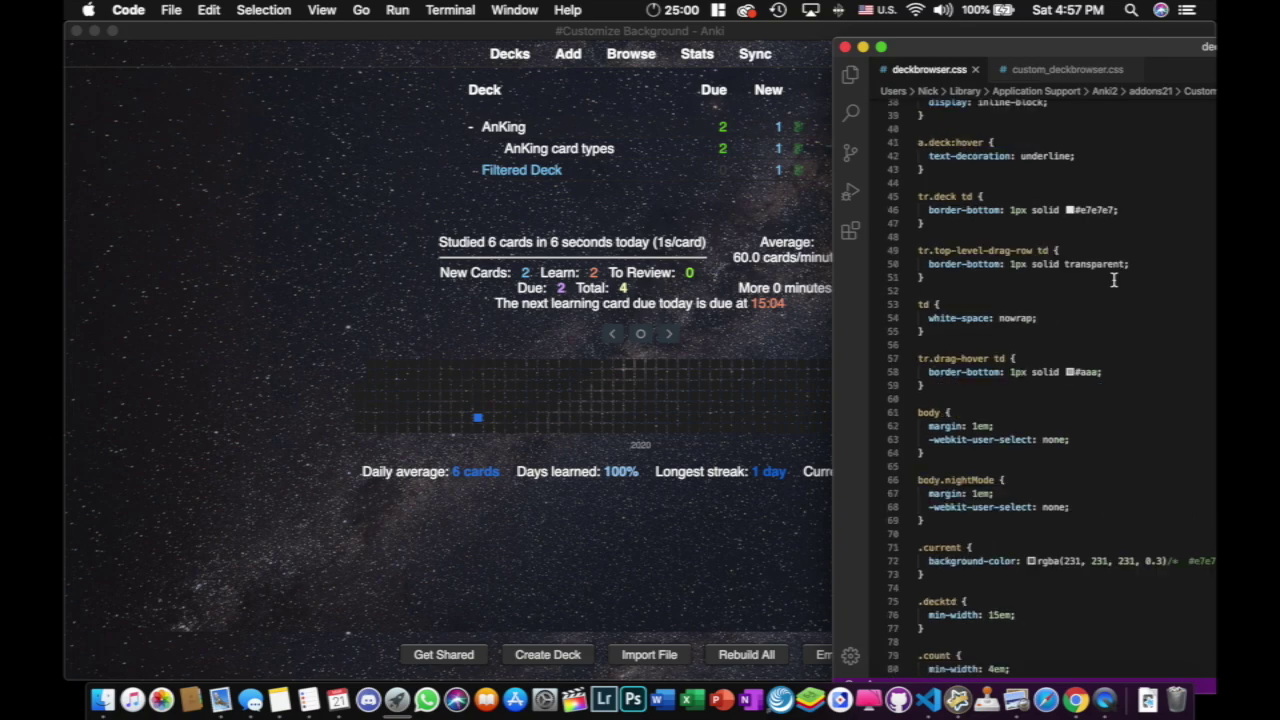
left_click_drag(1105, 45, 845, 29)
scroll(811, 222, "up", 4)
scroll(811, 222, "up", 8)
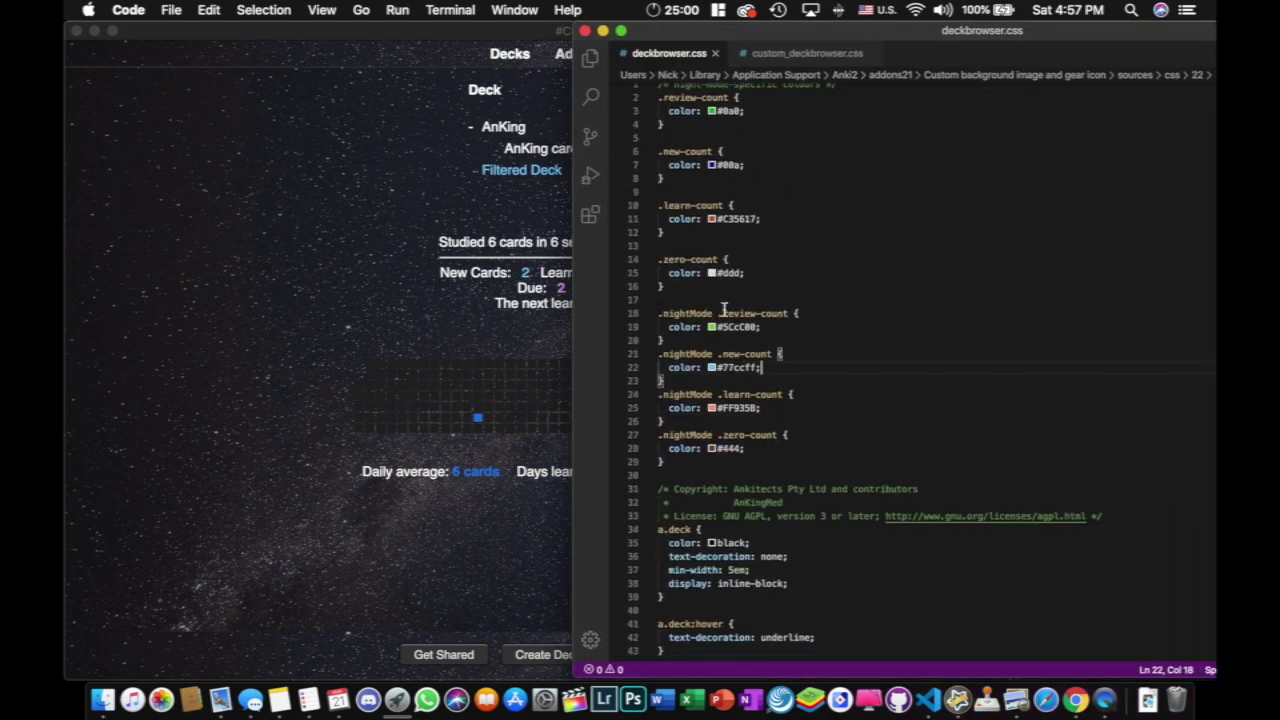
left_click_drag(679, 378, 643, 300)
key("super+c")
- Paste the night-mode count rules into custom_deckbrowser.css, making review counts red and new counts purple
left_click(802, 54)
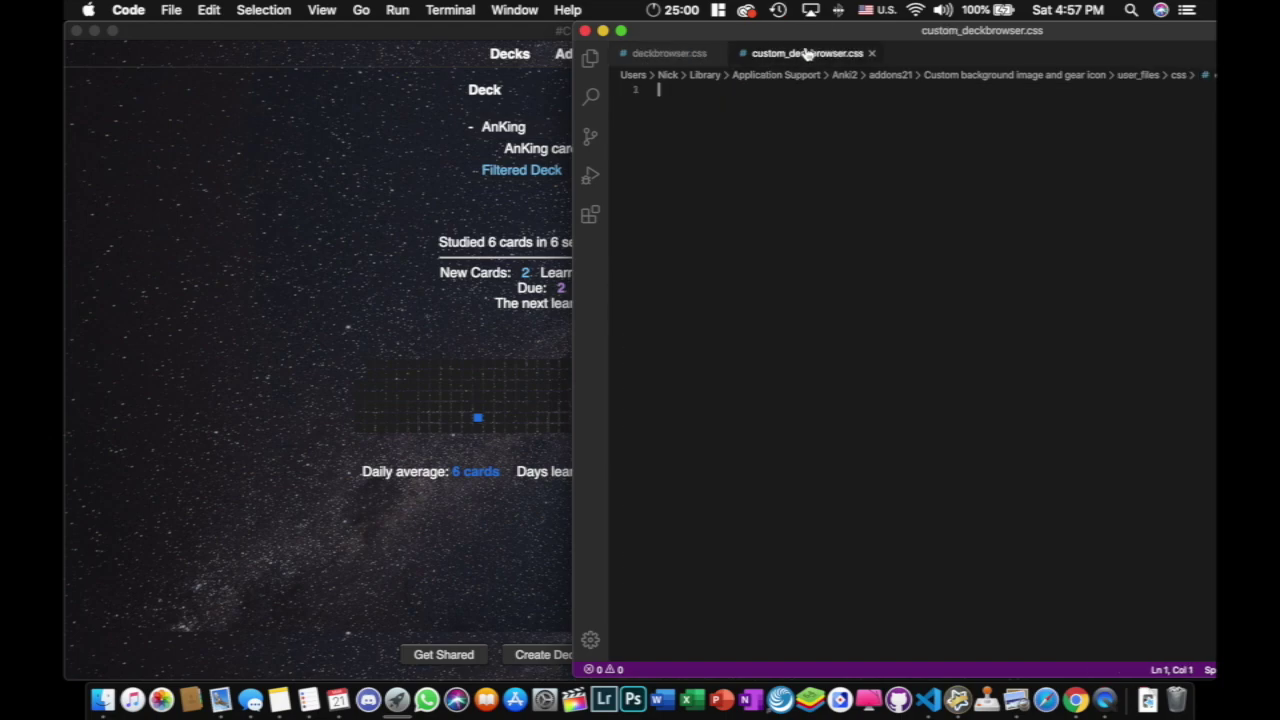
key("super+v")
left_click(766, 117)
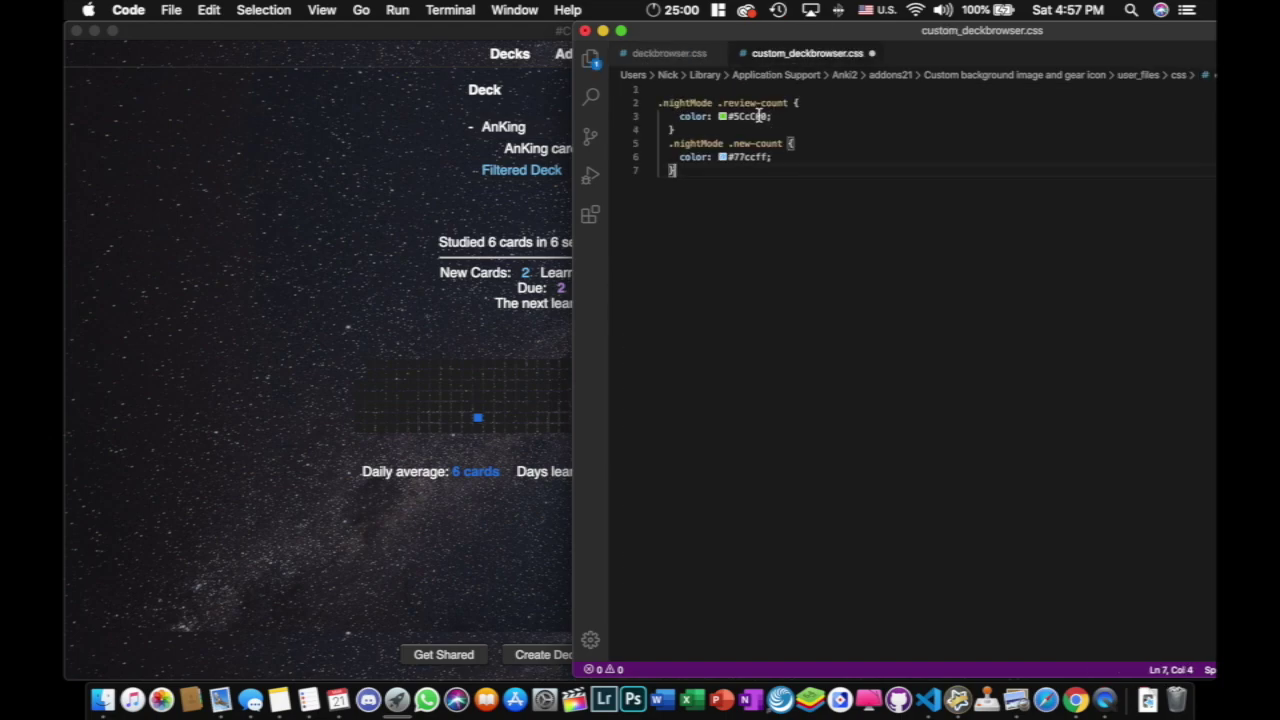
key("BackSpace")
key("BackSpace")
key("BackSpace")
key("BackSpace")
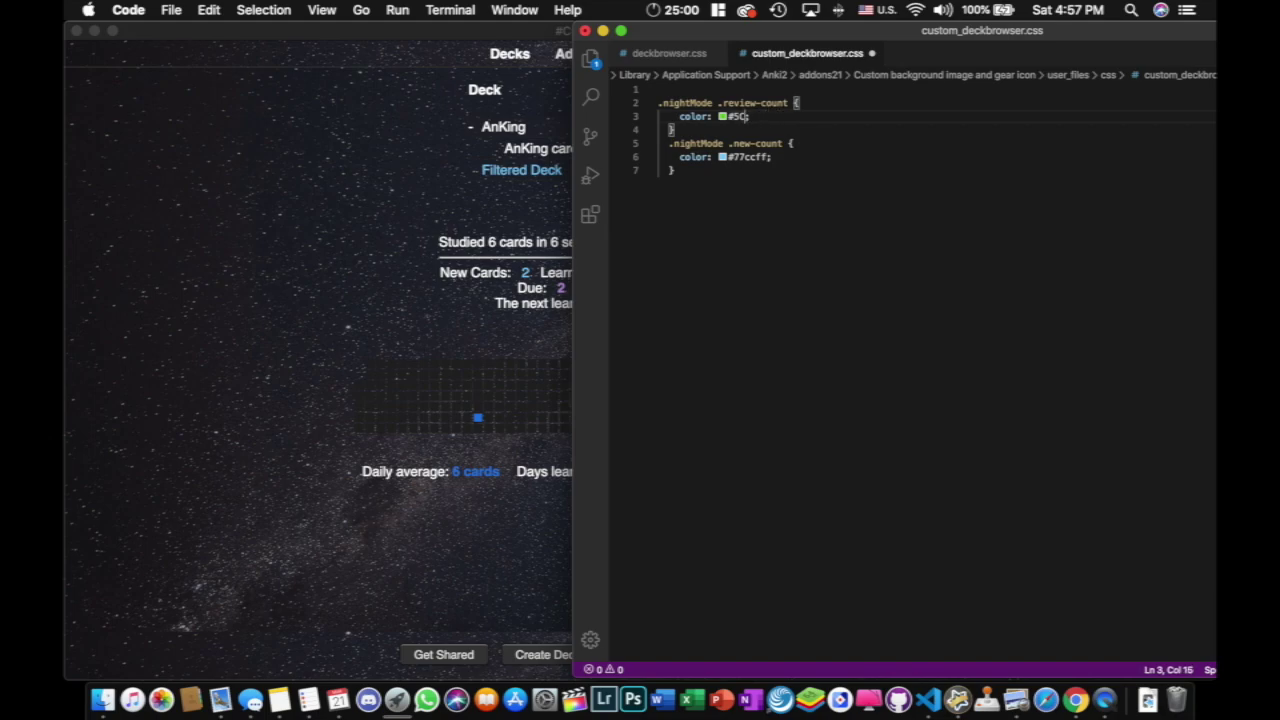
type("red")
left_click(766, 157)
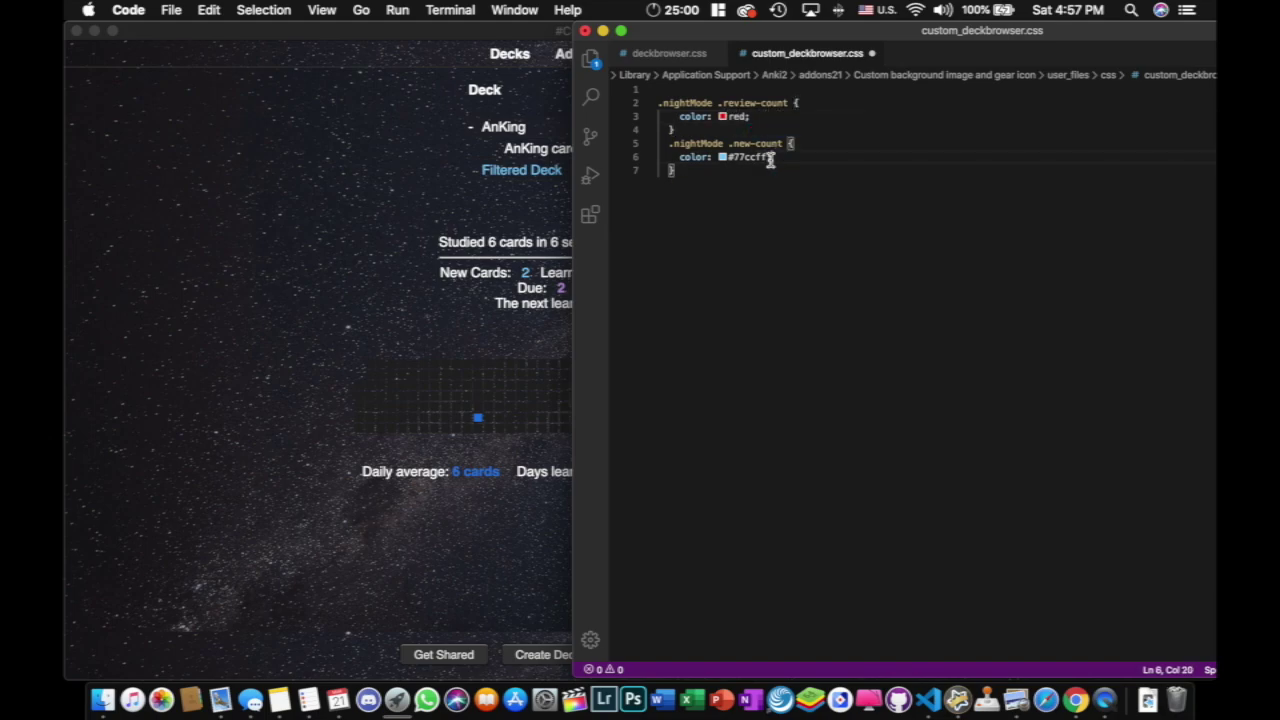
left_click_drag(769, 157, 728, 162)
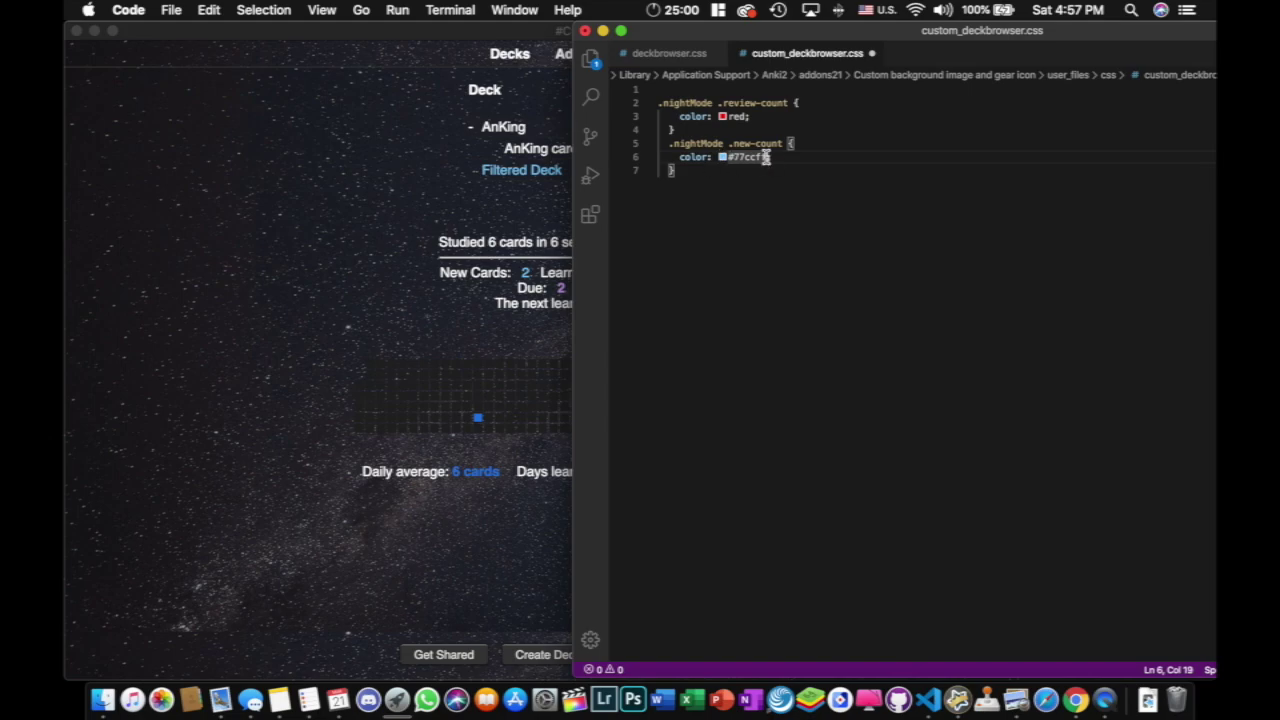
key("BackSpace")
type("purple;")
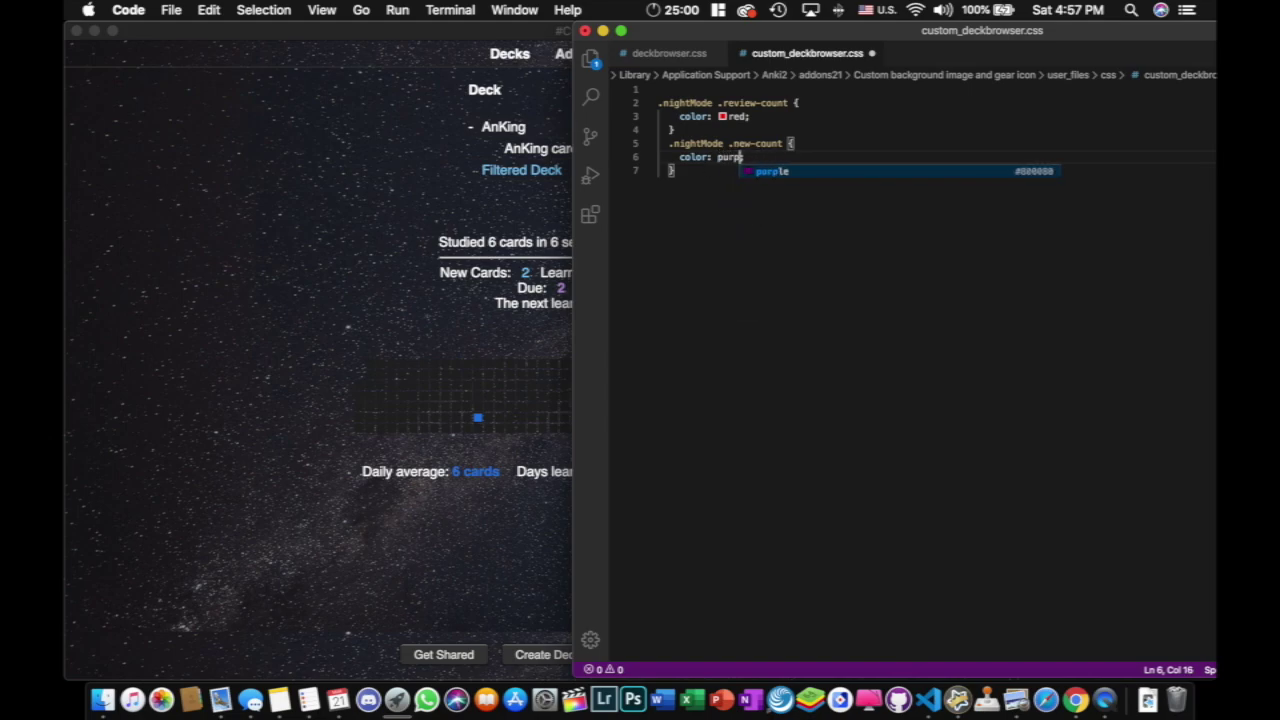
- Copy the .nightMode a.deck rule from the original deckbrowser.css
left_click(668, 53)
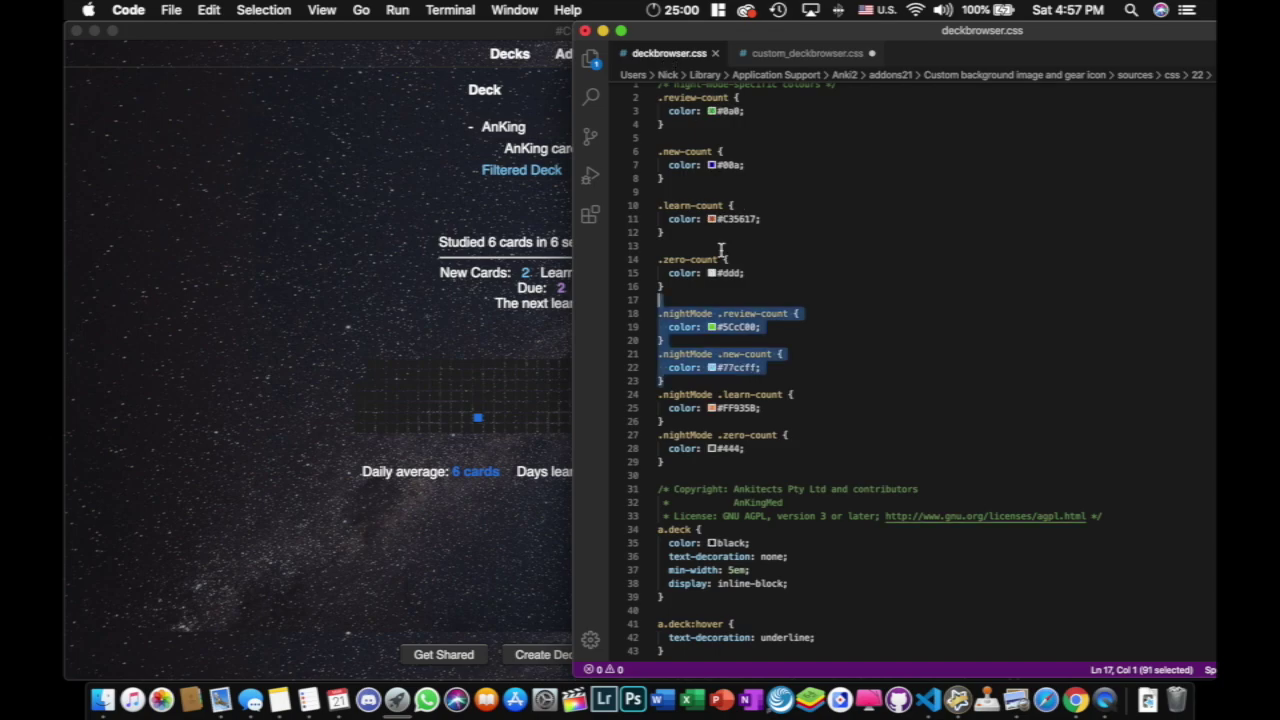
scroll(787, 481, "down", 8)
scroll(787, 481, "down", 7)
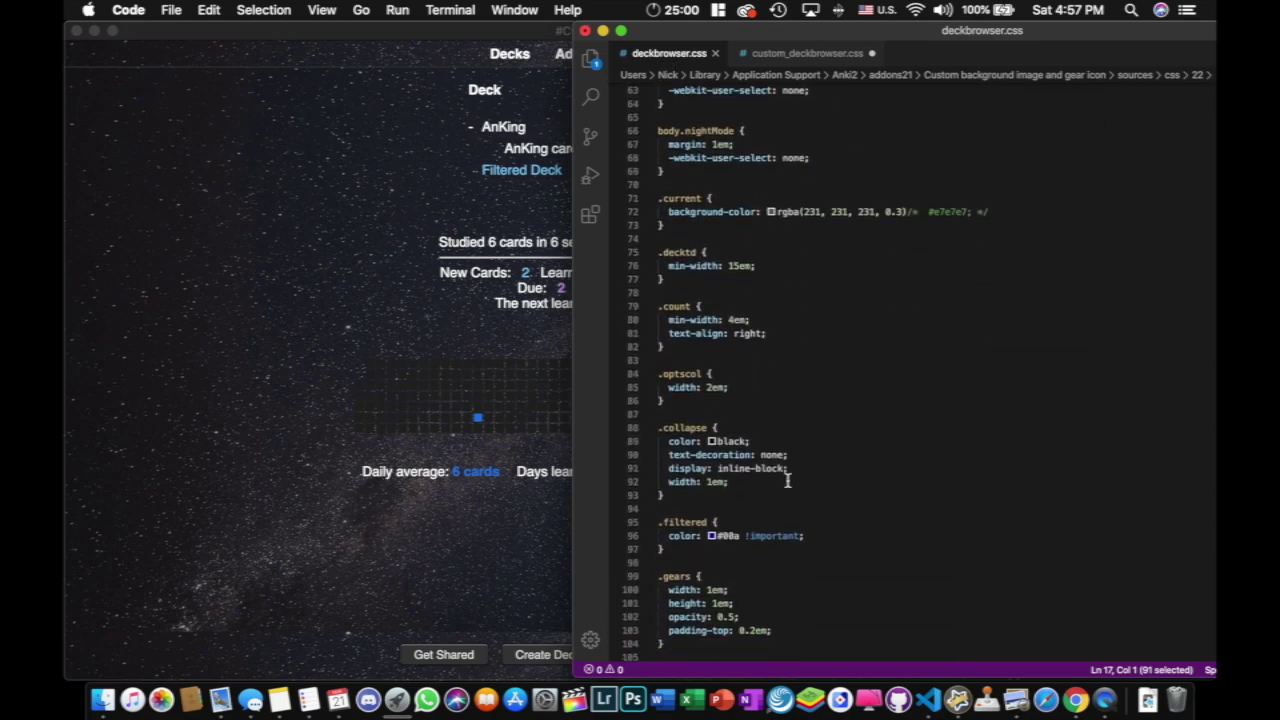
scroll(787, 481, "up", 2)
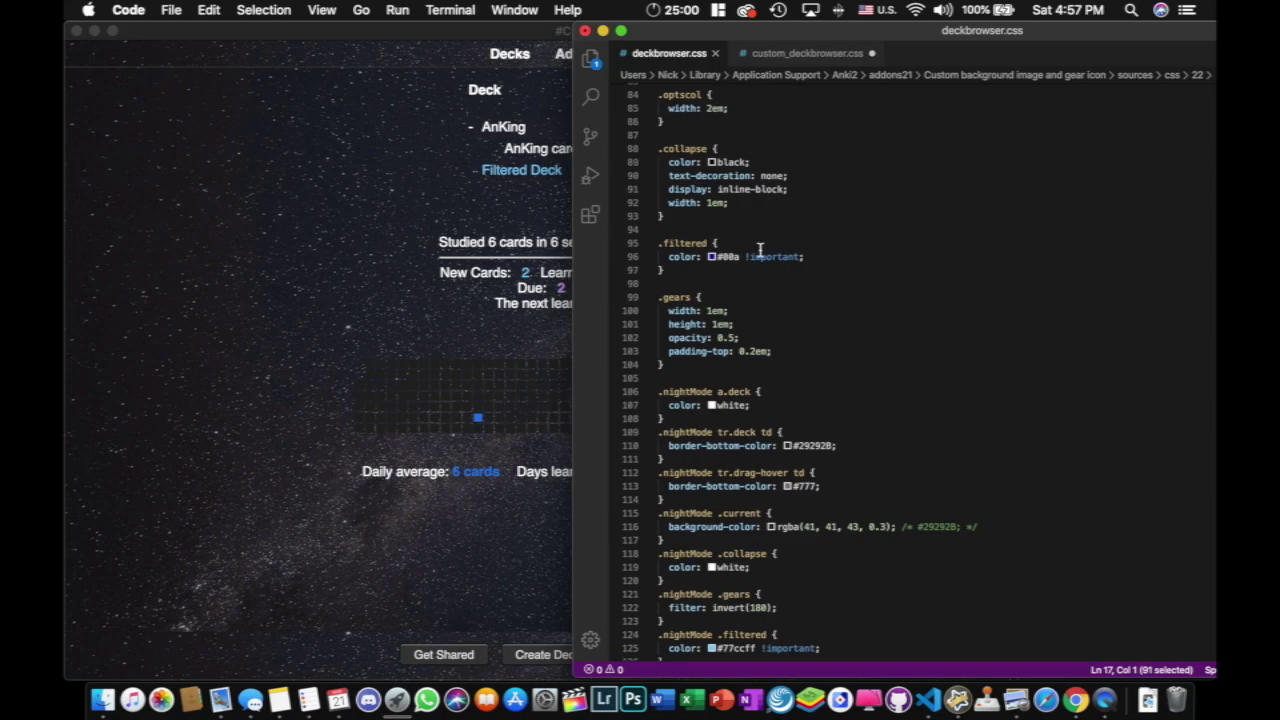
scroll(760, 250, "down", 1)
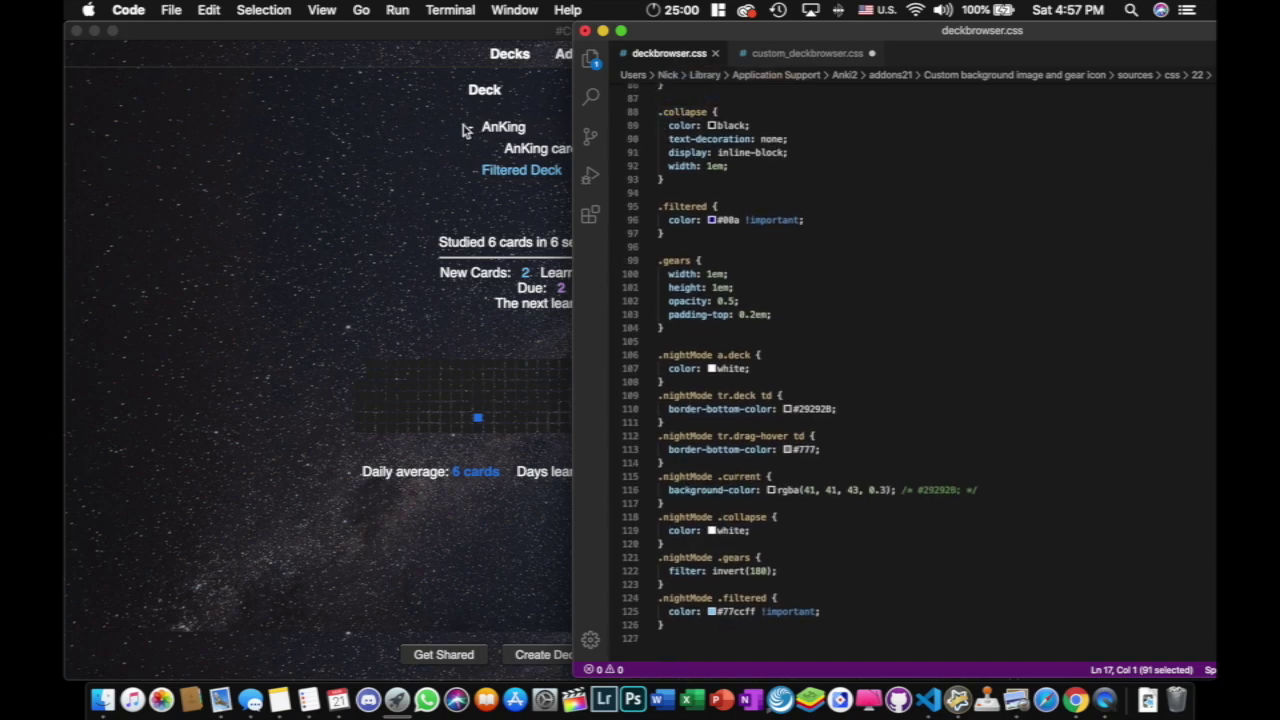
scroll(748, 406, "down", 1)
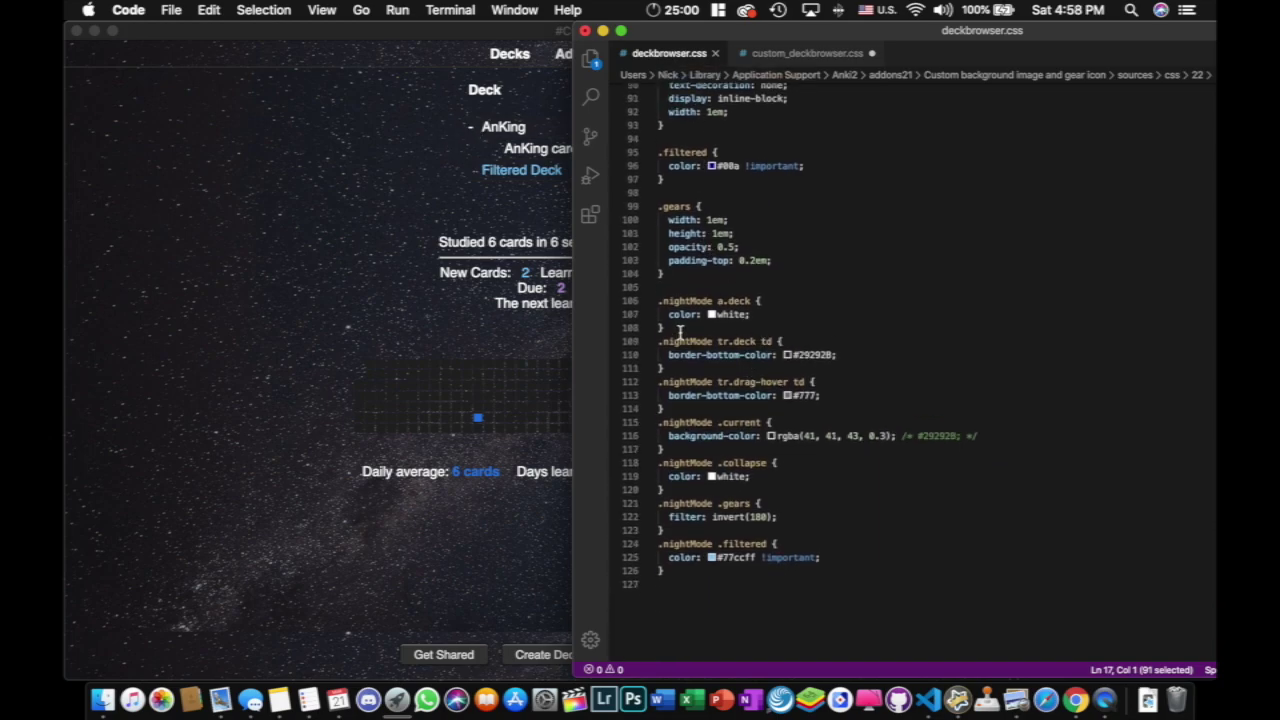
left_click_drag(665, 328, 640, 298)
key("super+c")
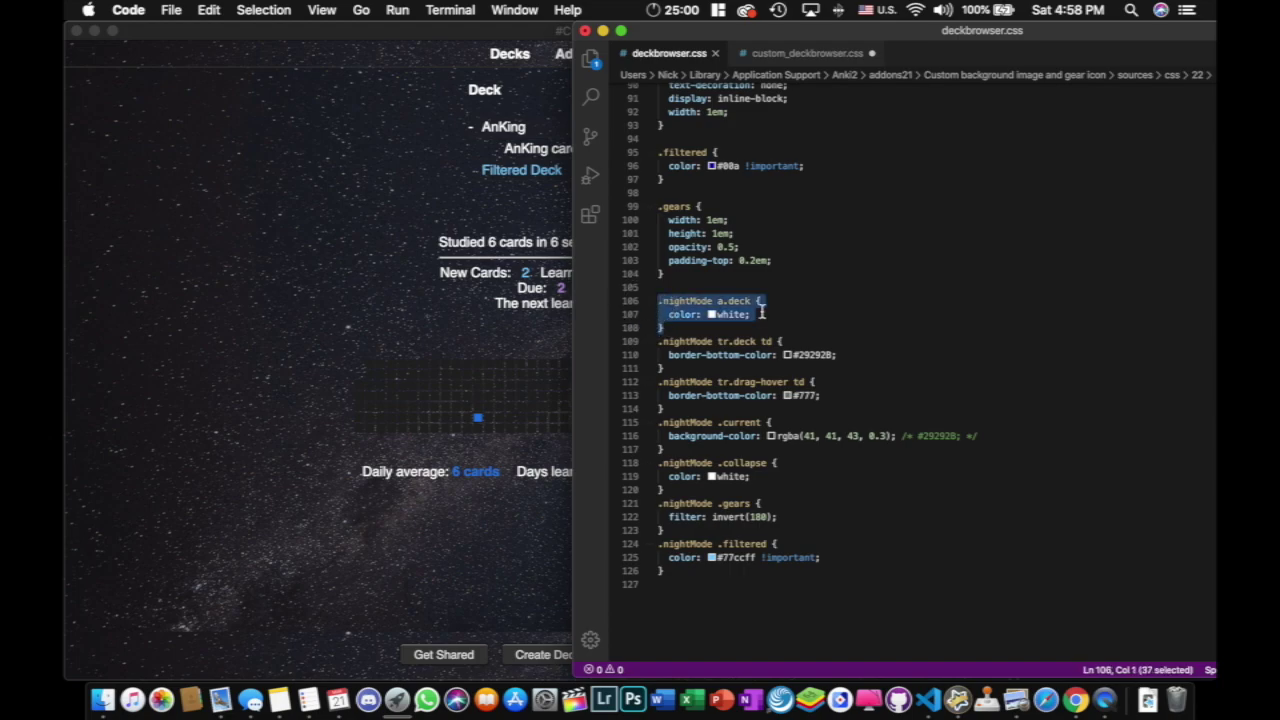
- Add the a.deck rule to custom_deckbrowser.css and change its colour from white to pink
left_click(800, 53)
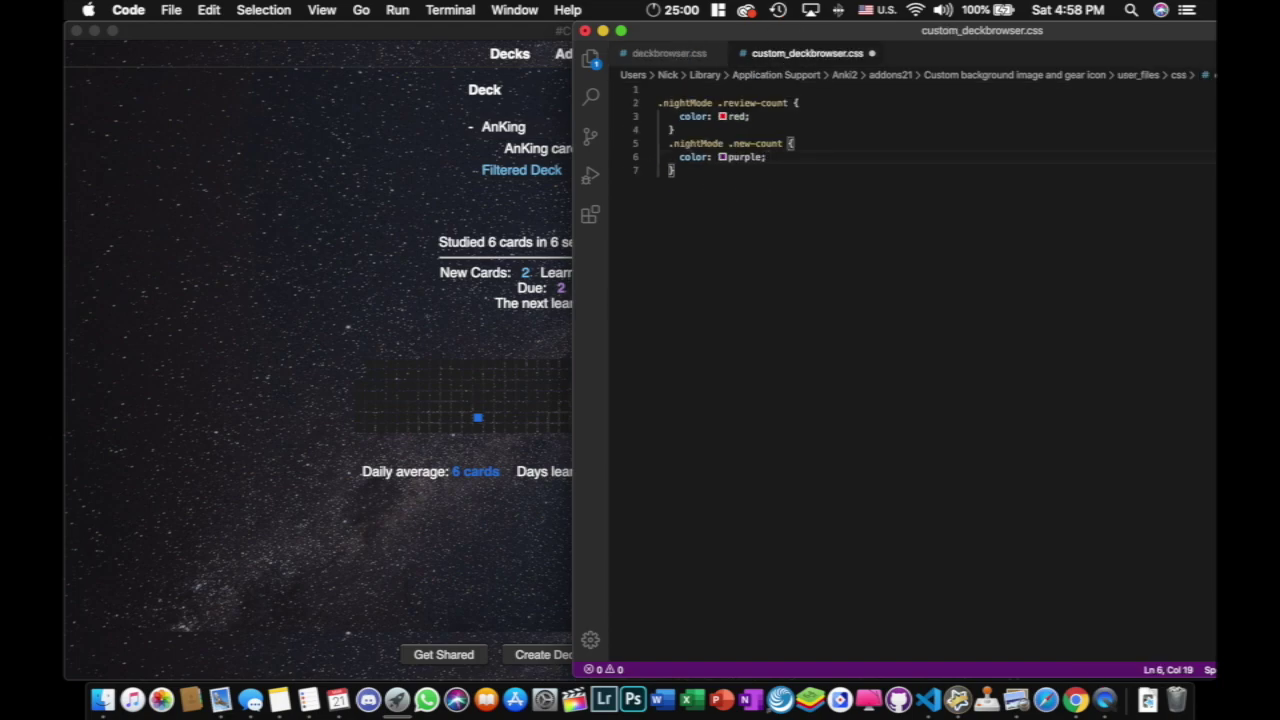
key("Return")
key("BackSpace")
key("Down")
key("Return")
key("Return")
key("super+v")
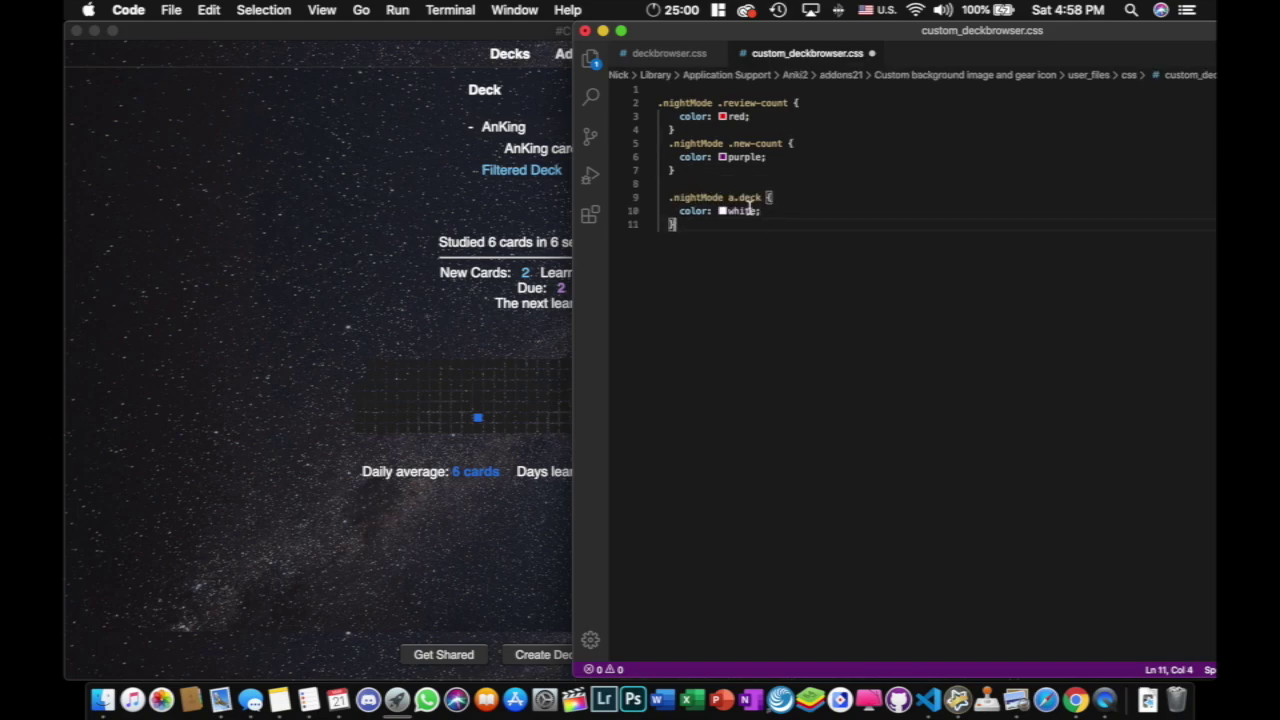
left_click(800, 213)
key("BackSpace")
key("BackSpace")
key("BackSpace")
key("BackSpace")
key("BackSpace")
type("pink")
- Save the custom CSS in VS Code, then switch back into Anki's #Customize Background profile
left_click(171, 10)
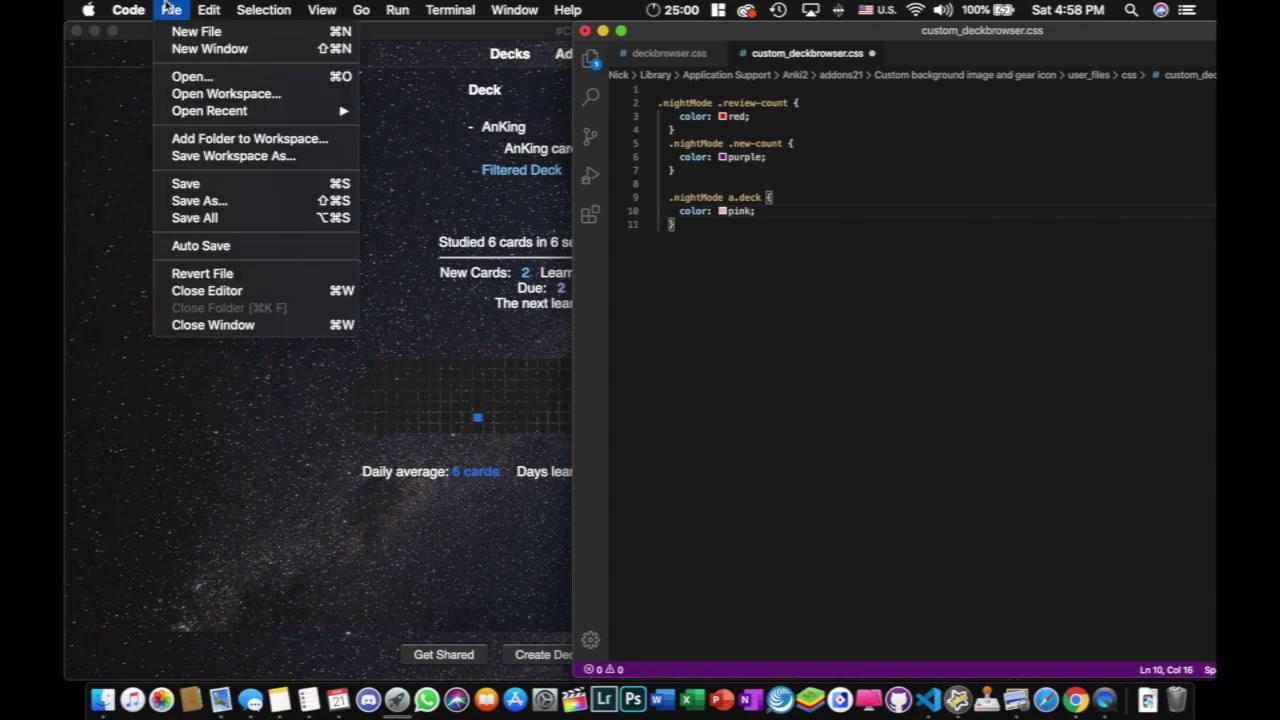
left_click(222, 187)
left_click(326, 91)
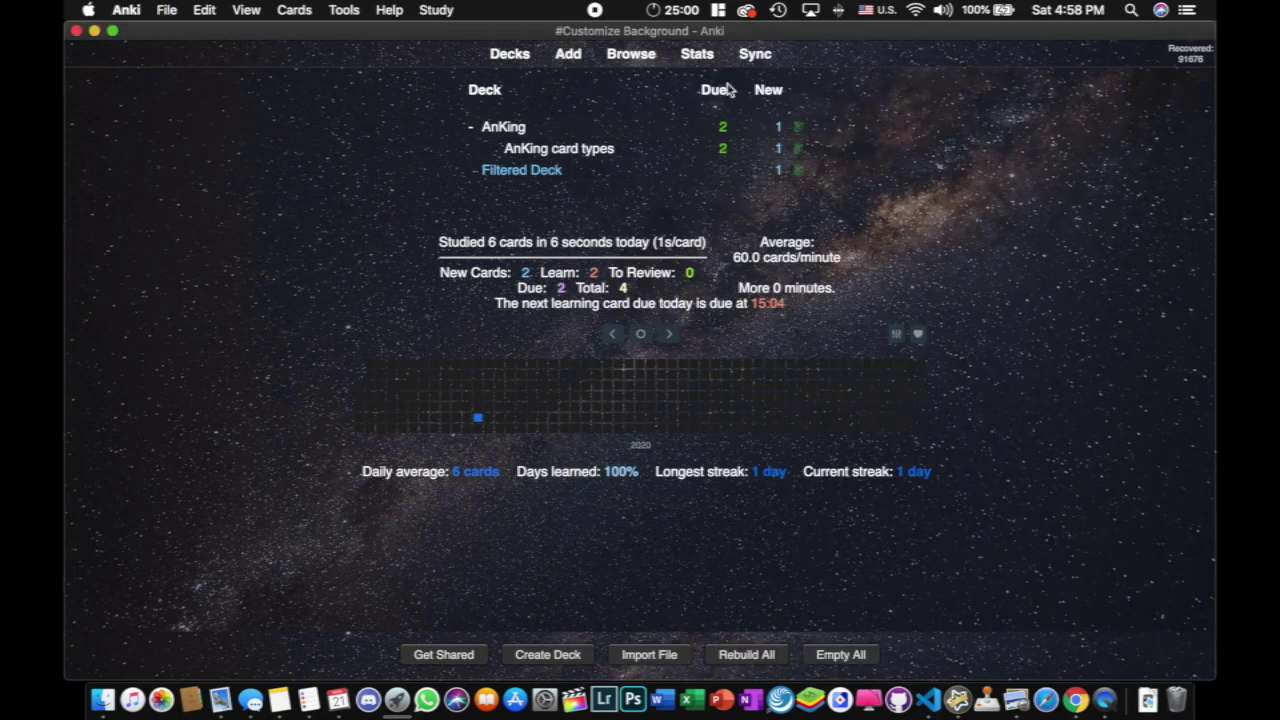
key("super+h")
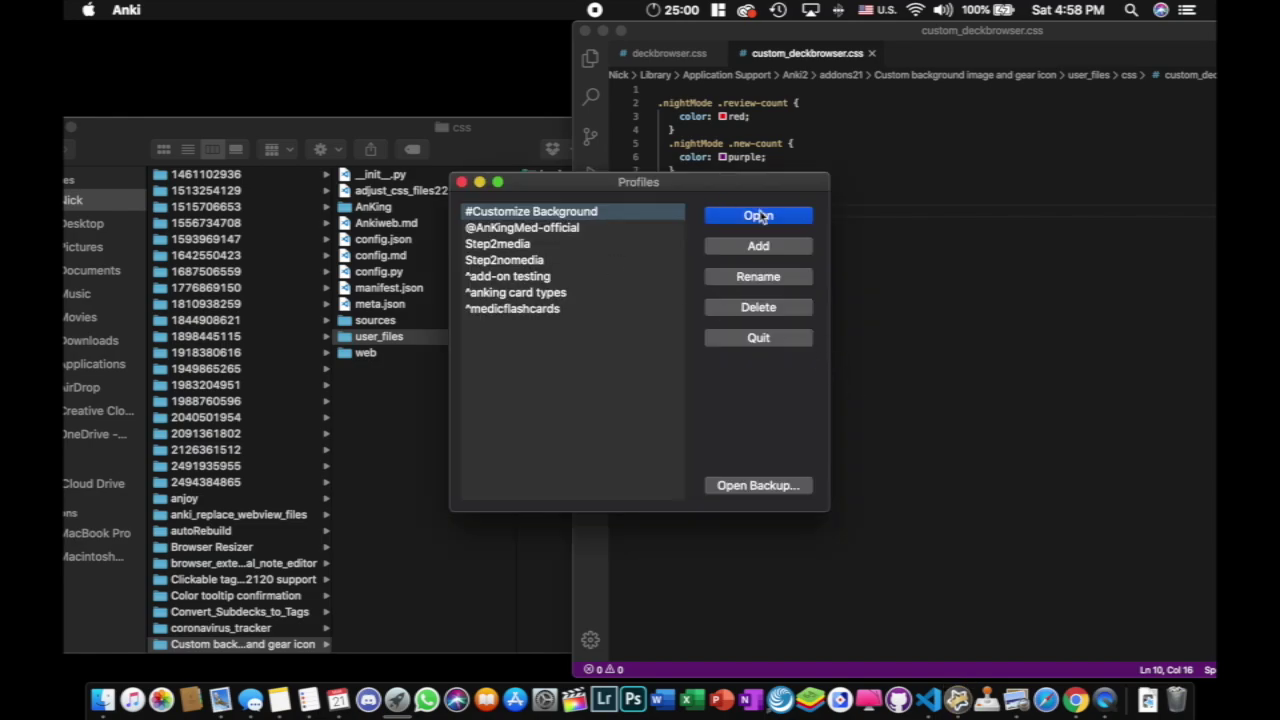
left_click(758, 216)
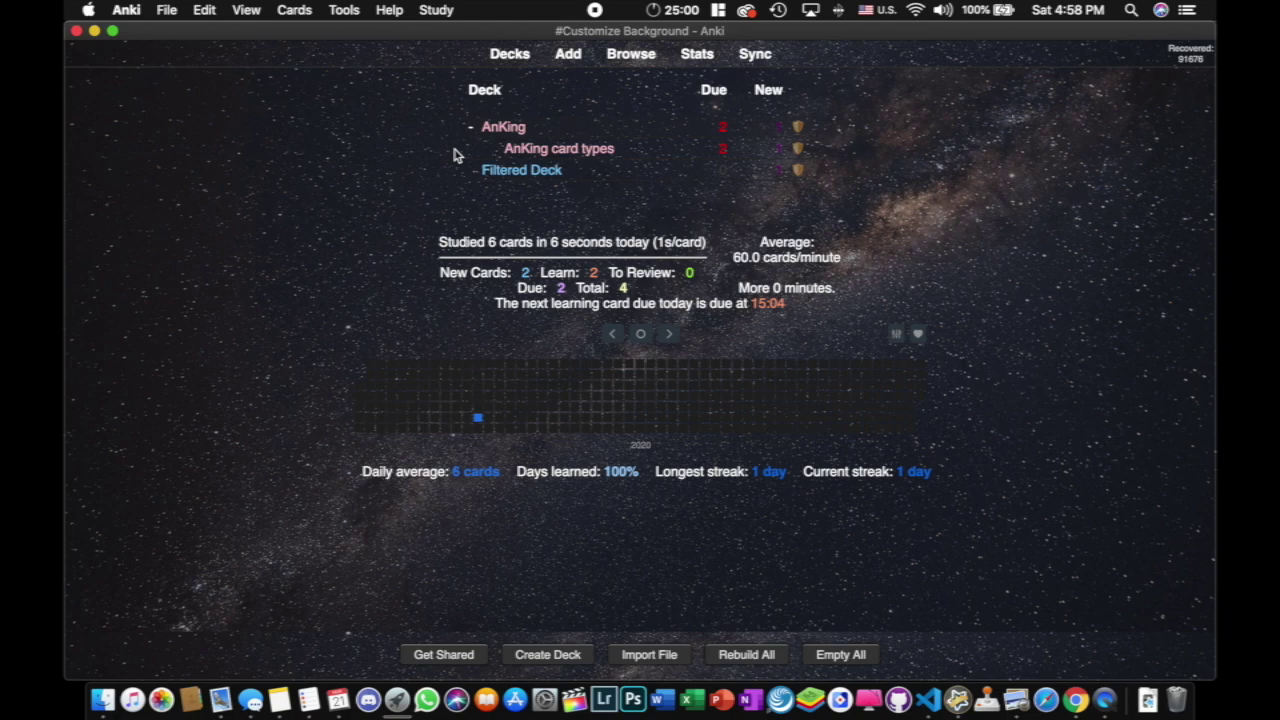
- Browse the AnKing card types deck and view the One Card to Rule Them note
left_click(631, 54)
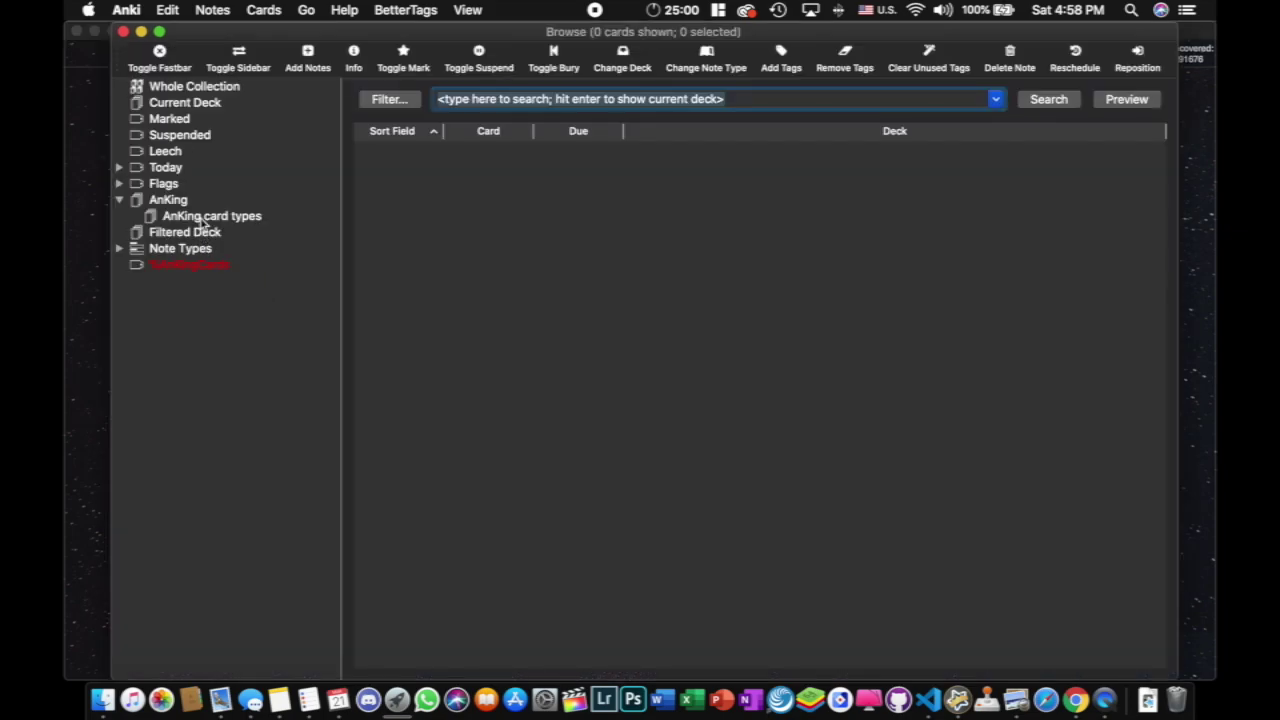
left_click(203, 219)
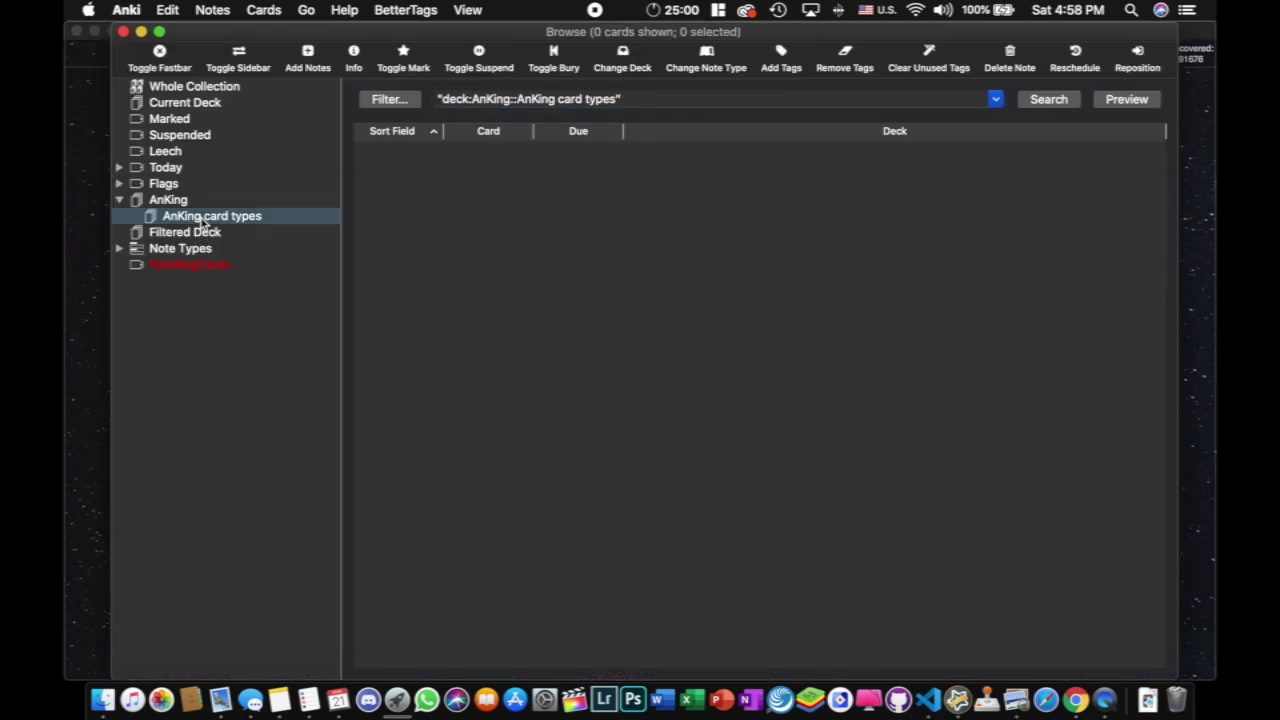
left_click(465, 246)
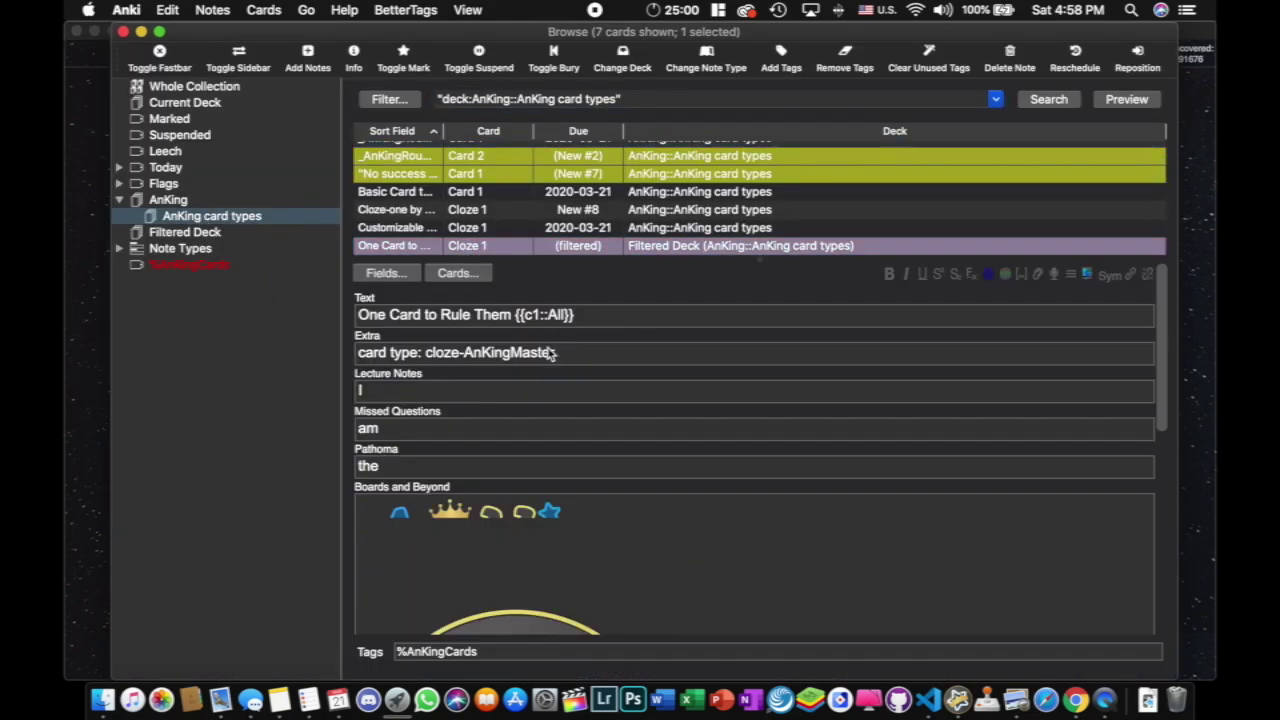
scroll(707, 421, "down", 5)
scroll(707, 421, "down", 4)
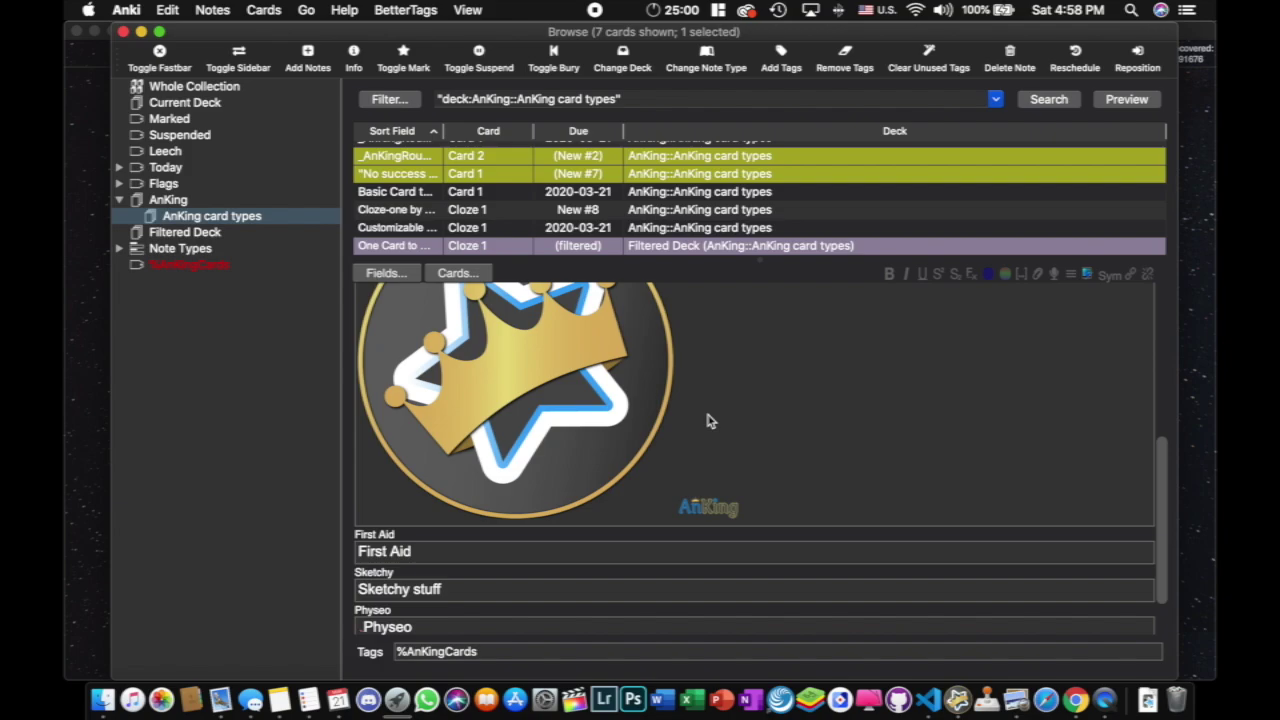
- Select the text beside the logo in the note's field, then close the card browser
left_click(771, 486)
left_click_drag(751, 471, 675, 470)
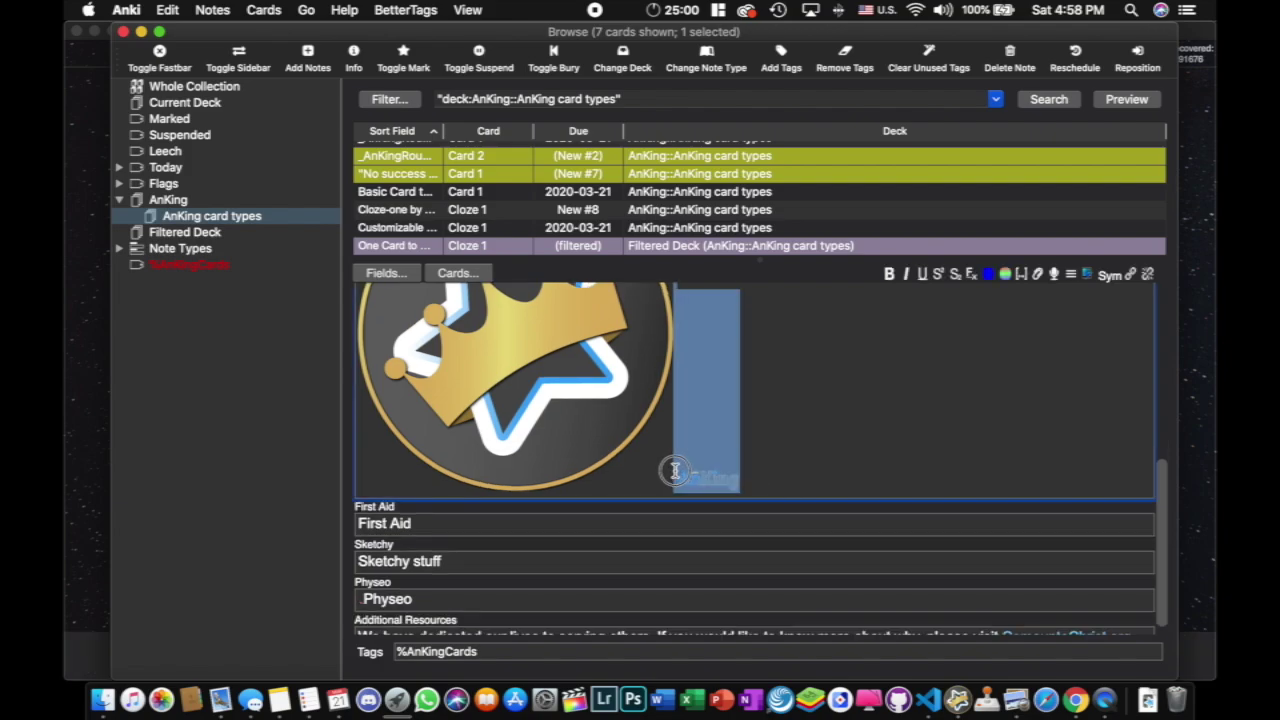
left_click(764, 471)
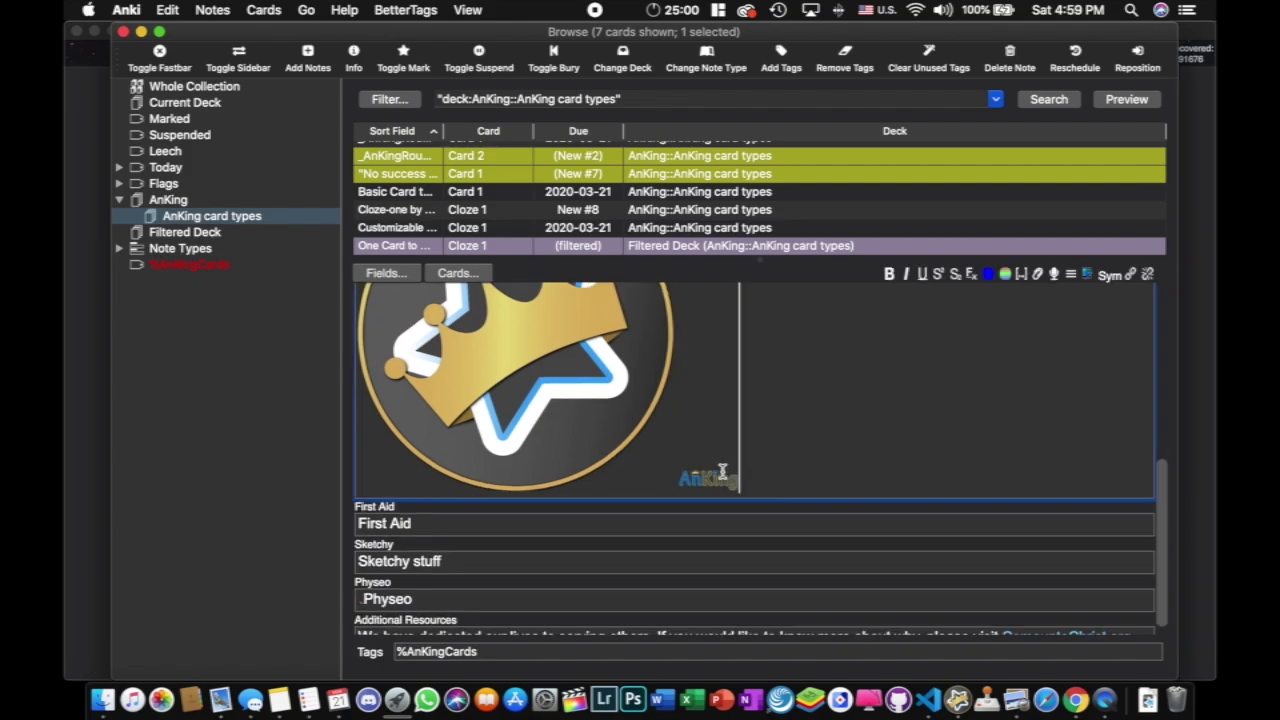
left_click(123, 32)
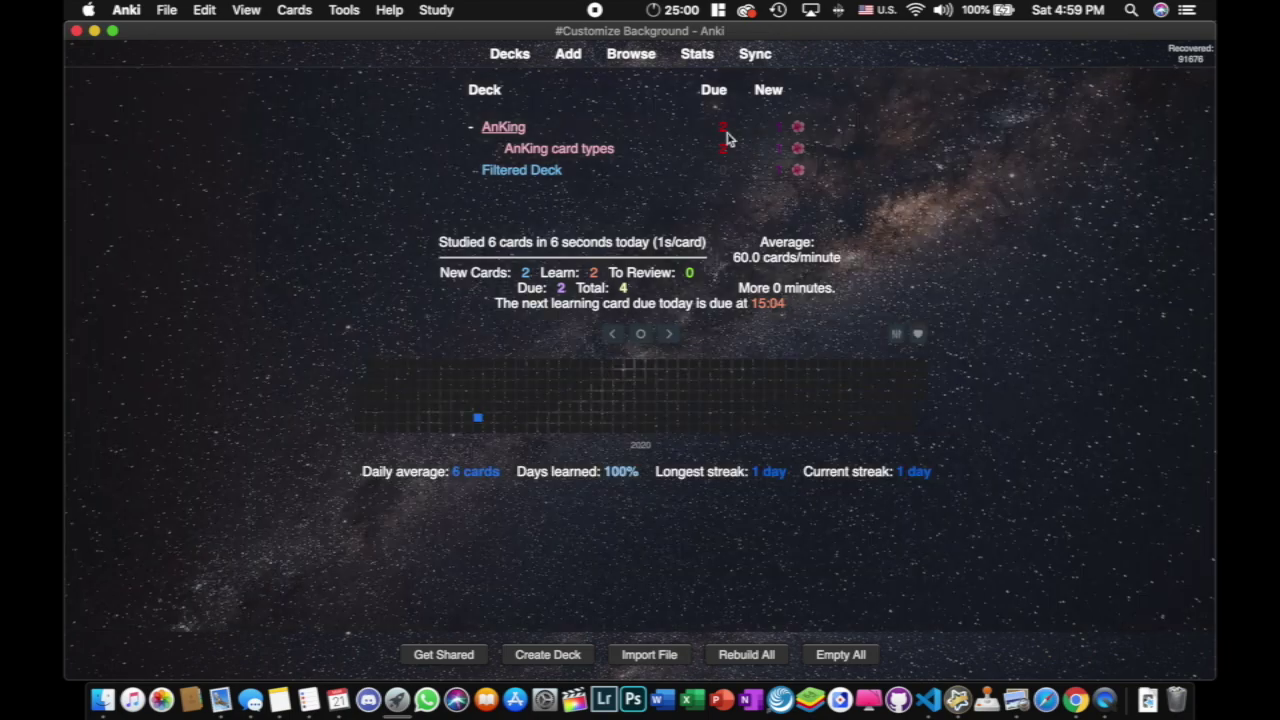
- Rename the AnKing deck to <img src=_AK.png> so its logo appears as the deck name
left_click(797, 127)
left_click(822, 142)
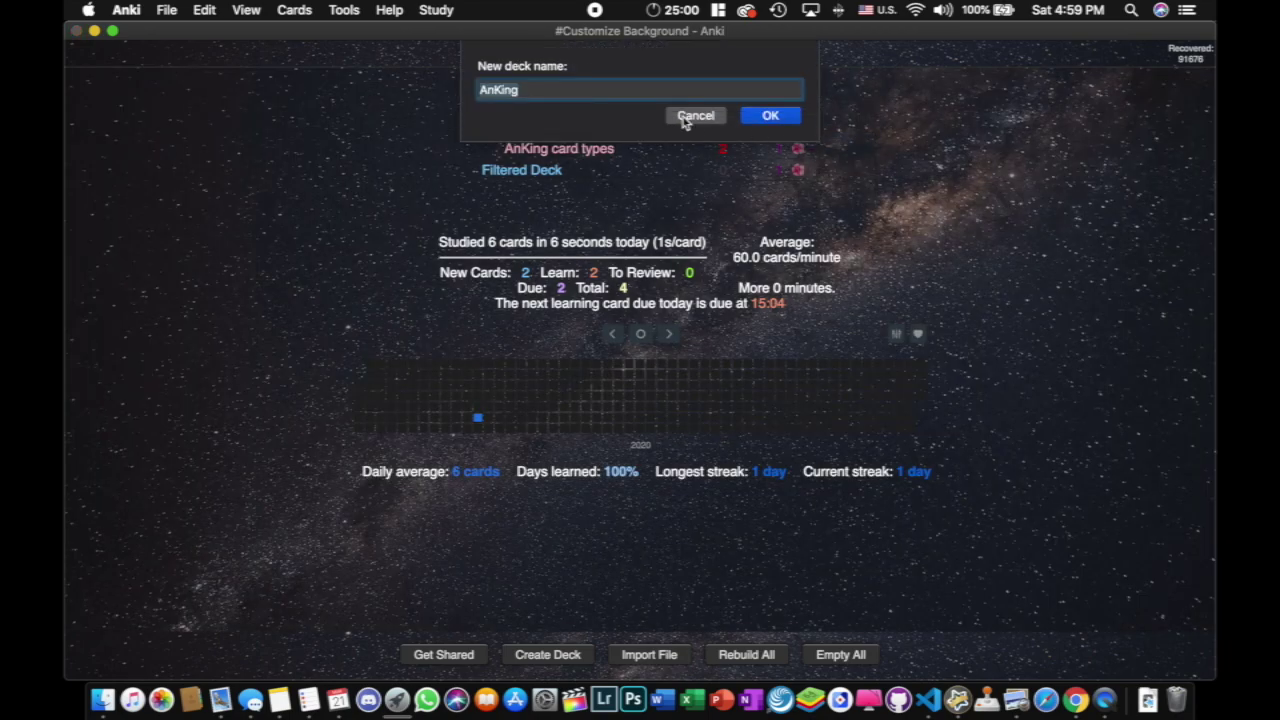
type("<")
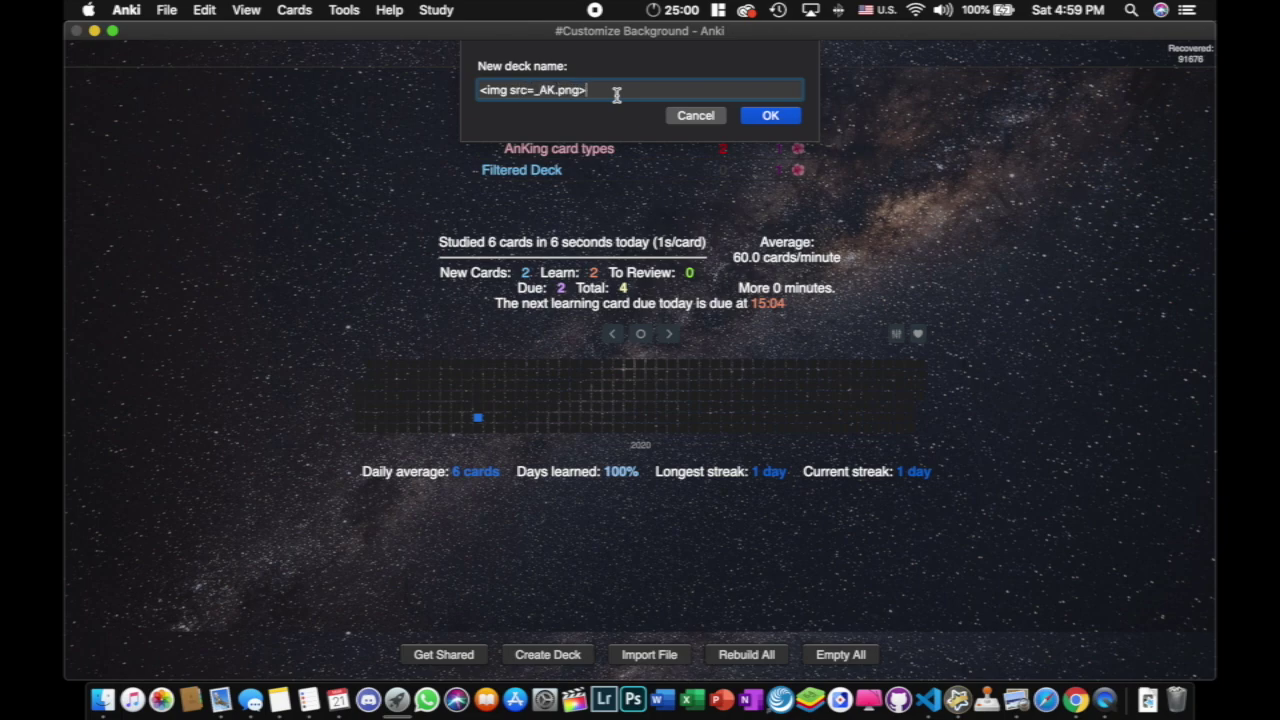
type("img src=_AK.png>")
left_click(771, 117)
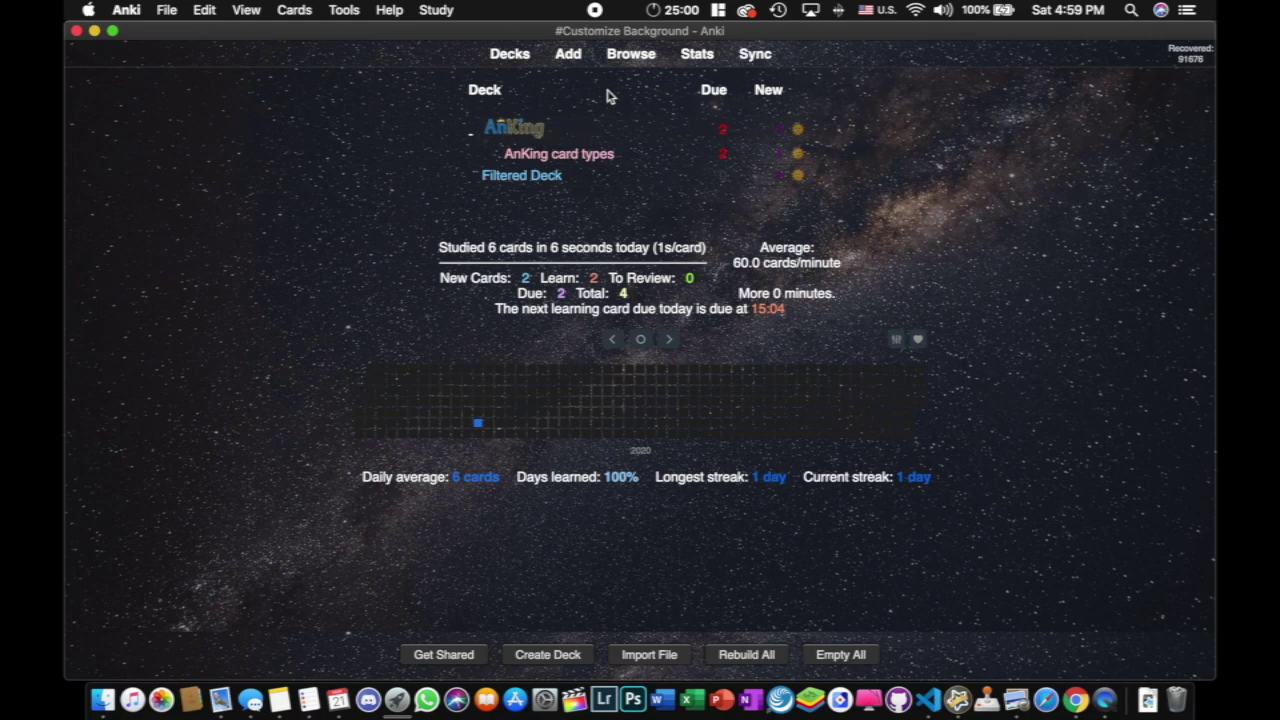
- Check the renamed logo deck's cards in the card browser, then close it
left_click(631, 54)
left_click(168, 200)
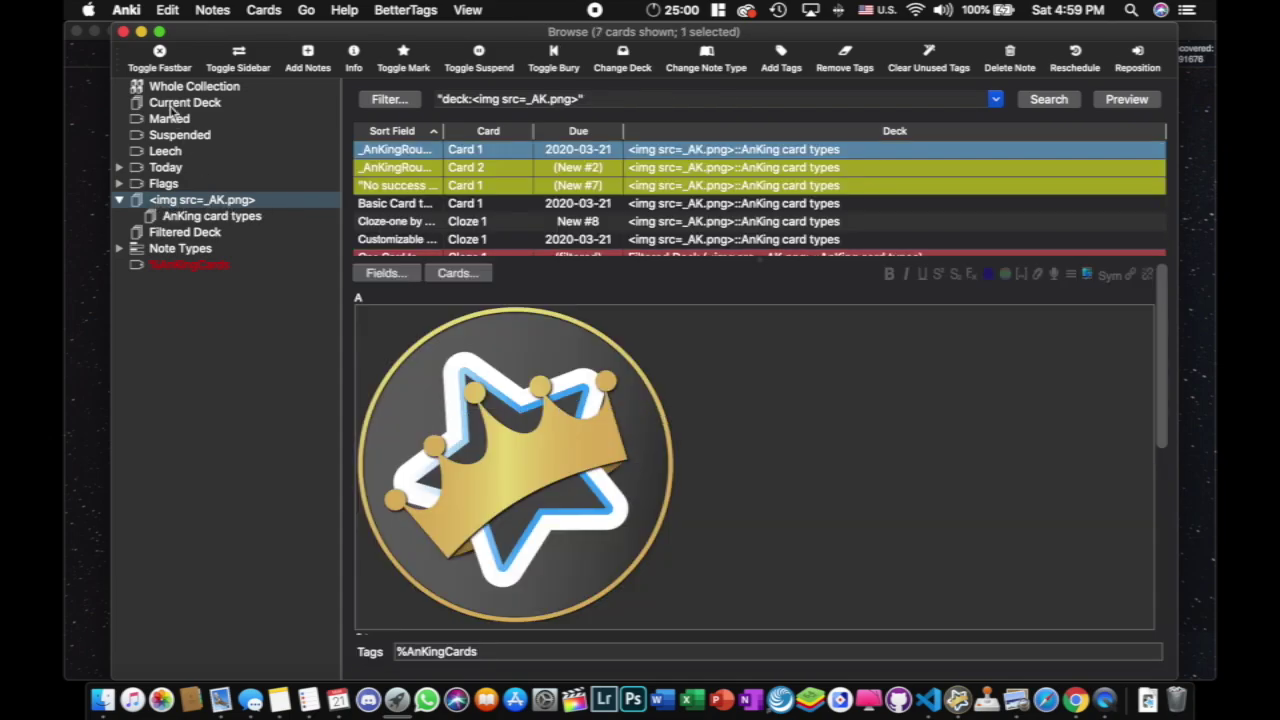
left_click(123, 31)
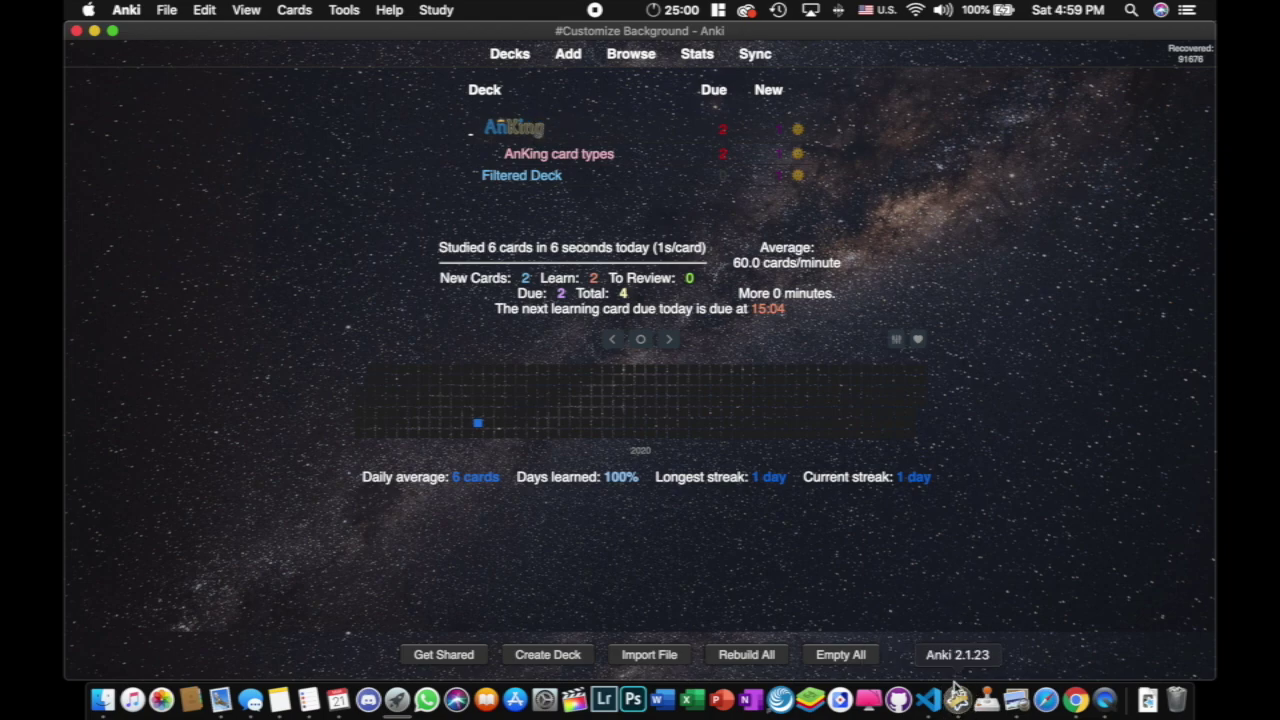
- Open the Custom Background Gear Icon add-on's background and gear image folder in Finder
left_click(343, 11)
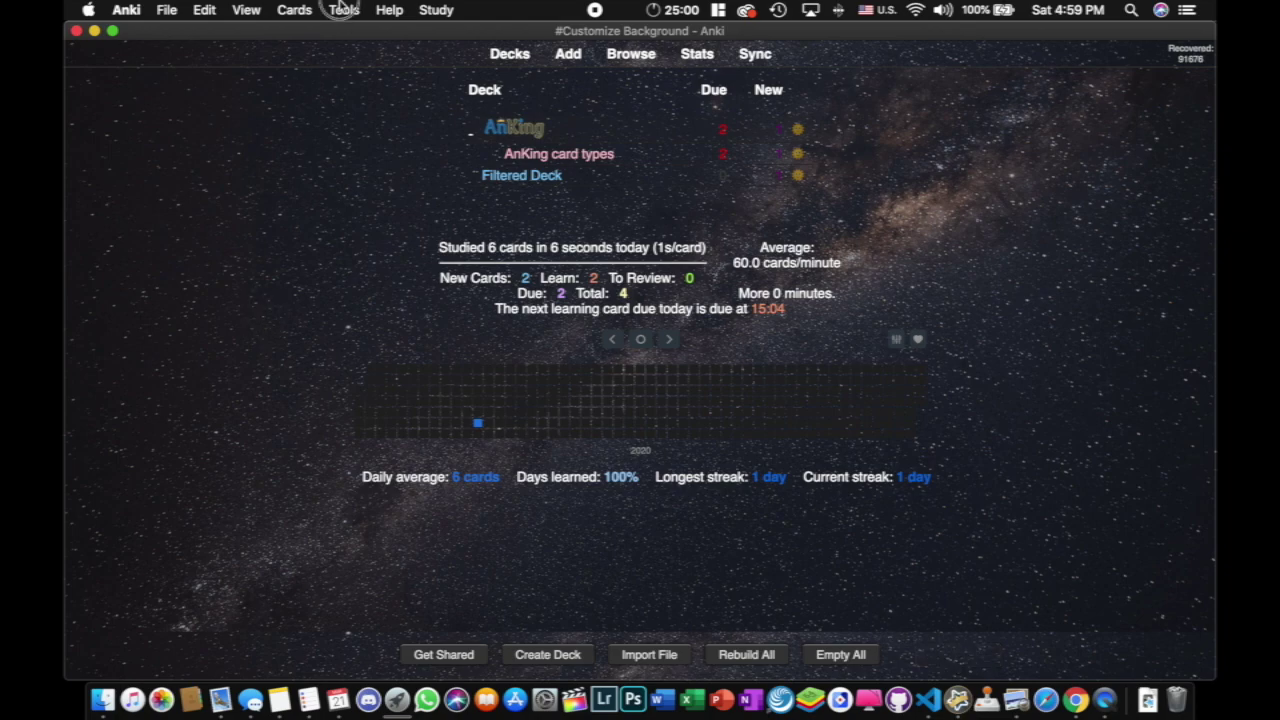
mouse_move(436, 390)
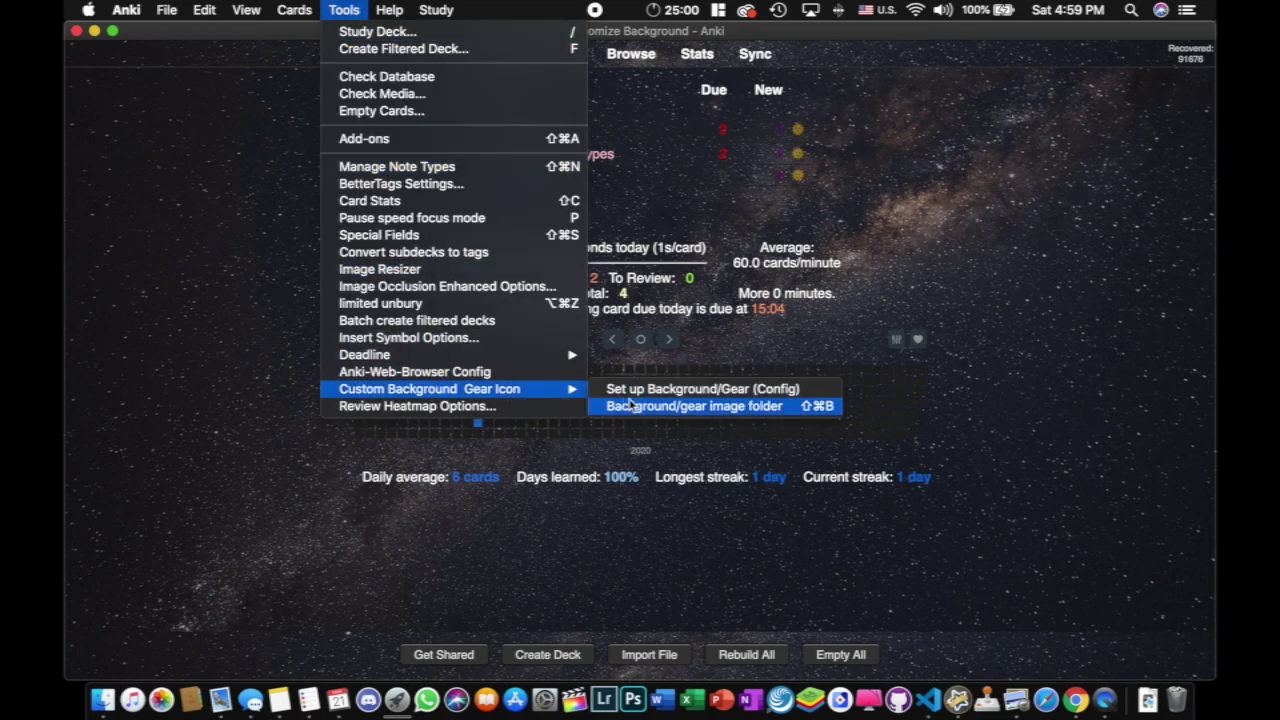
left_click(679, 408)
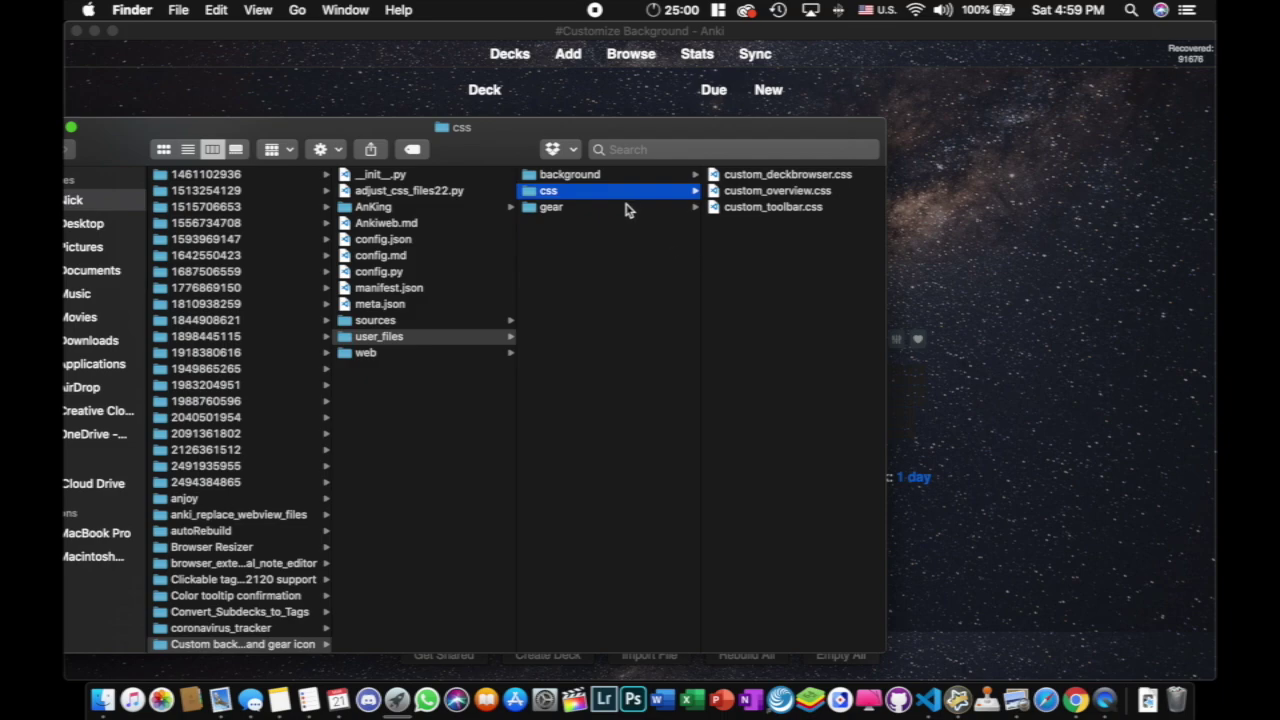
left_click(570, 208)
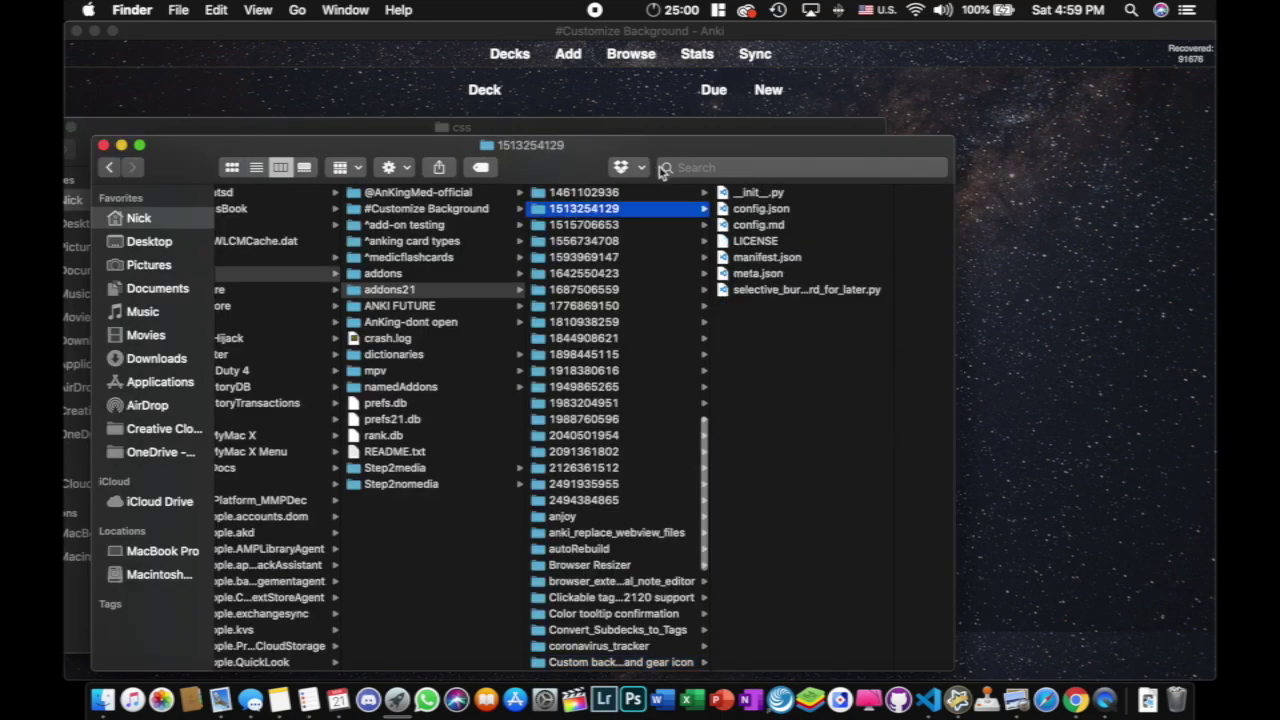
left_click(103, 146)
left_click_drag(502, 151, 477, 101)
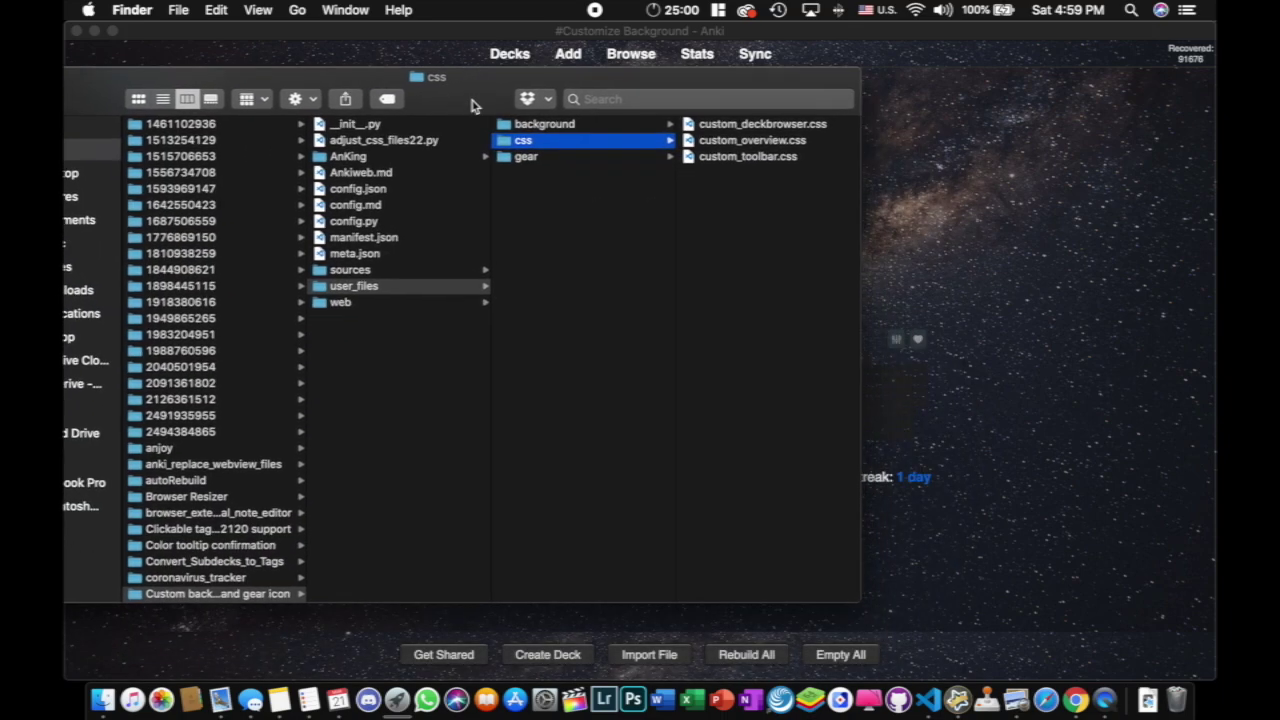
- Open AnKing.png from the gear folder in Preview and copy the whole image
left_click(571, 159)
left_click(758, 125)
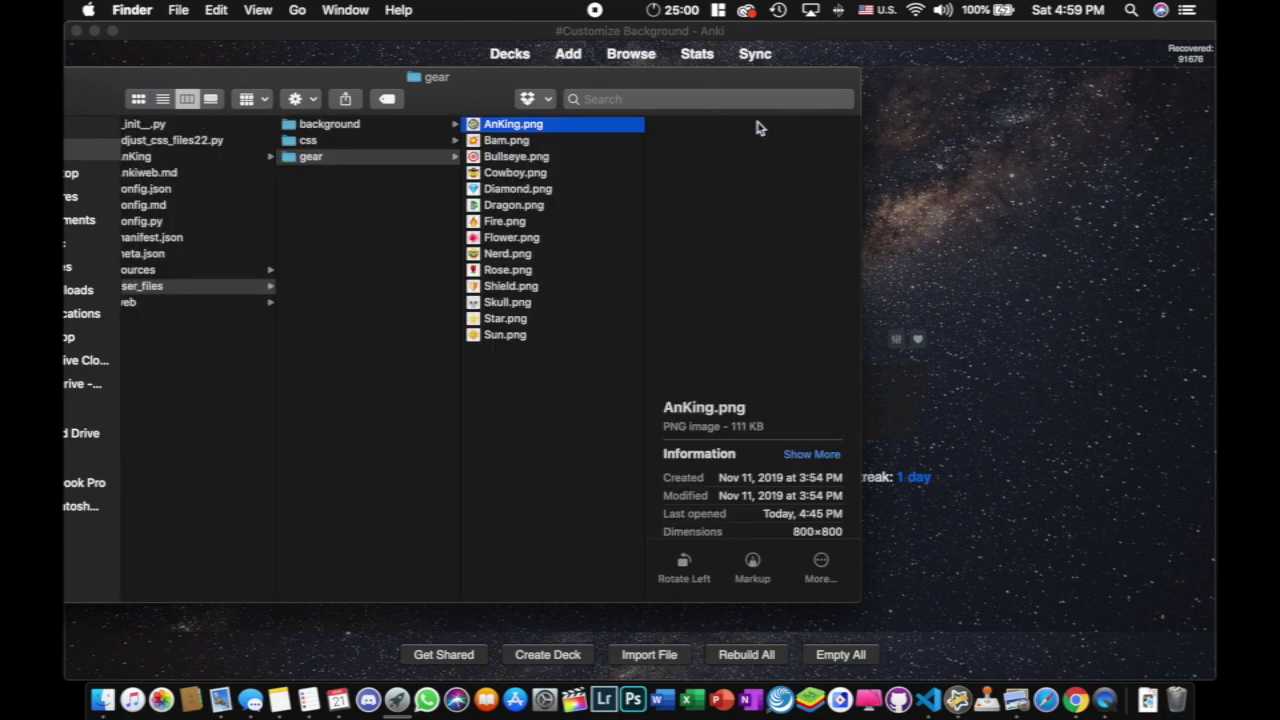
double_click(584, 133)
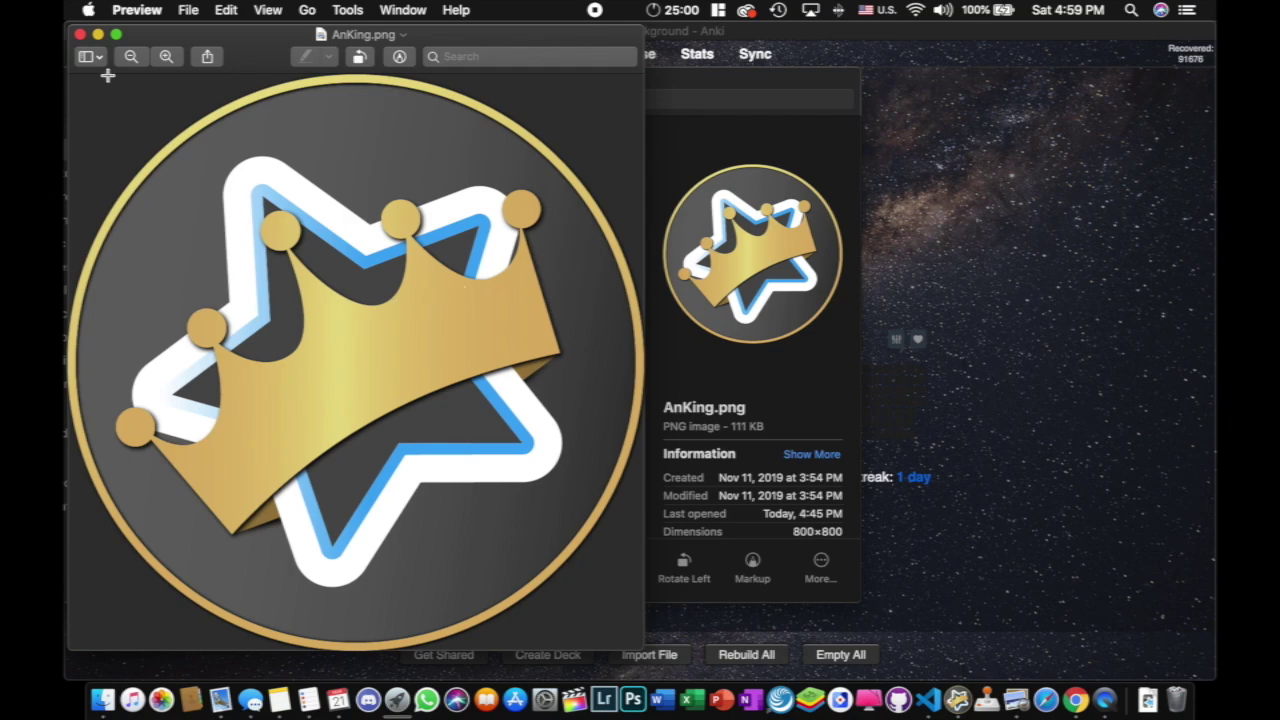
left_click_drag(260, 60, 317, 62)
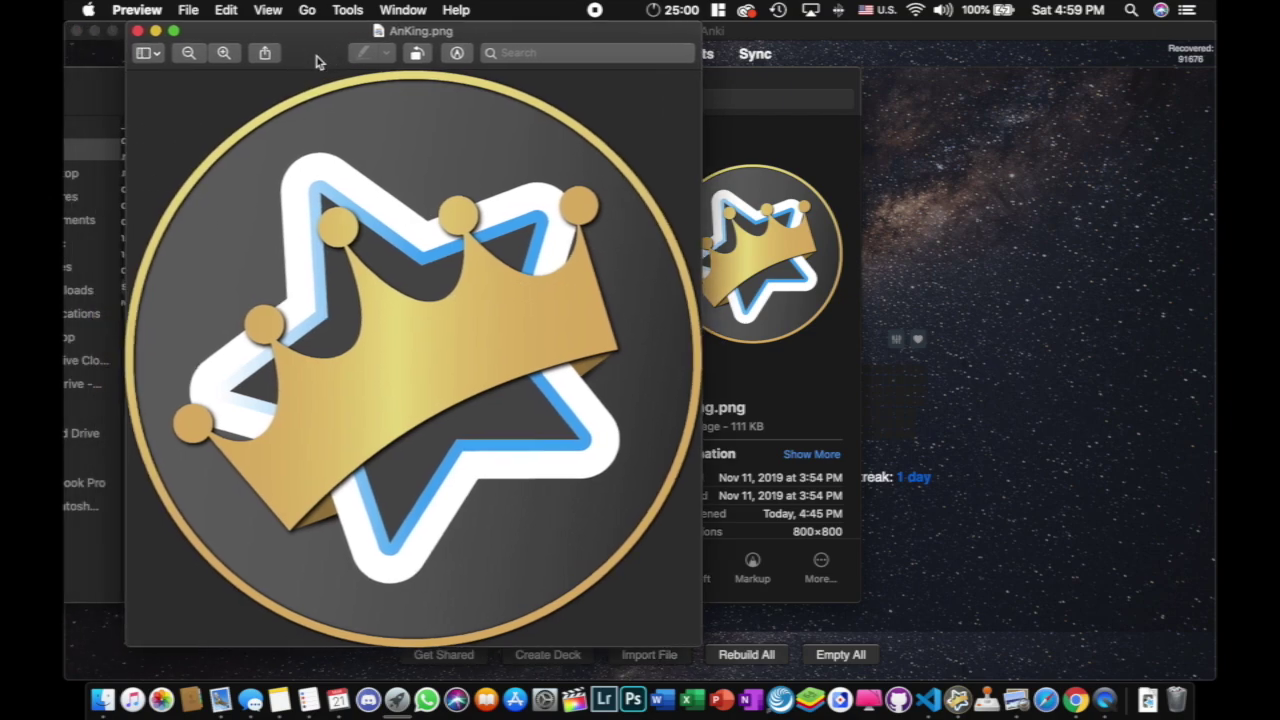
key("super+a")
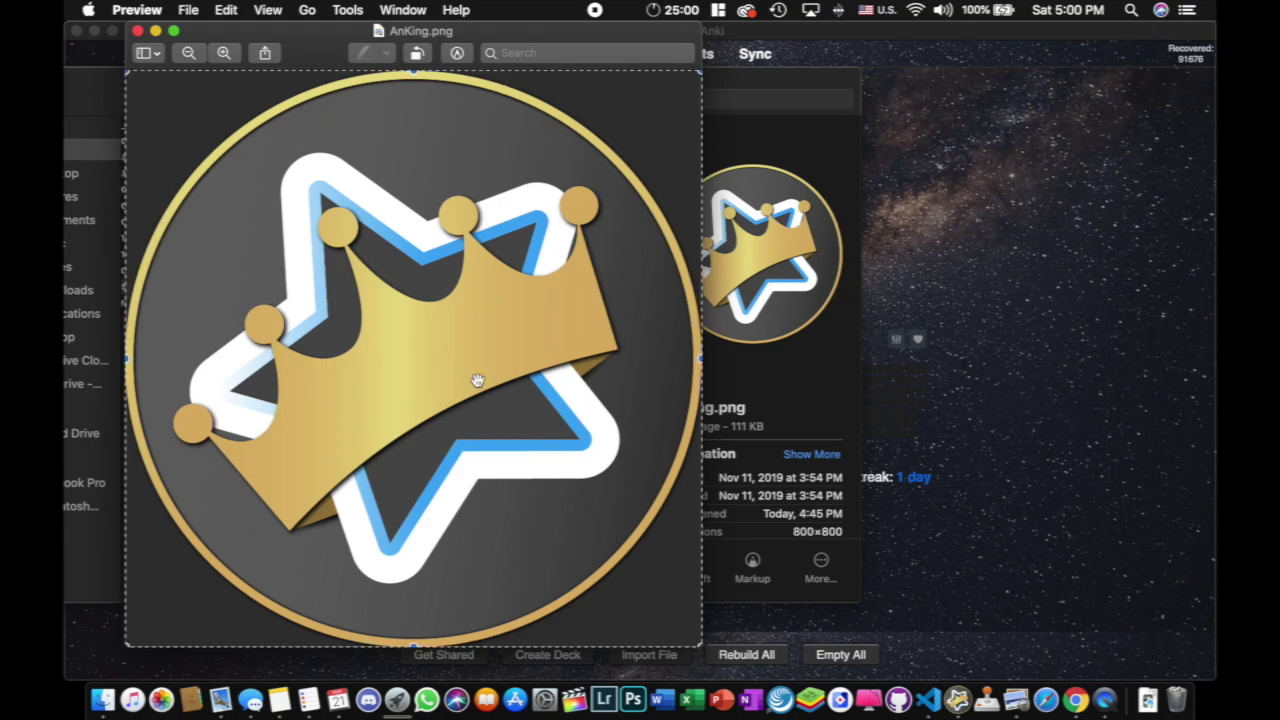
key("super+c")
left_click(137, 31)
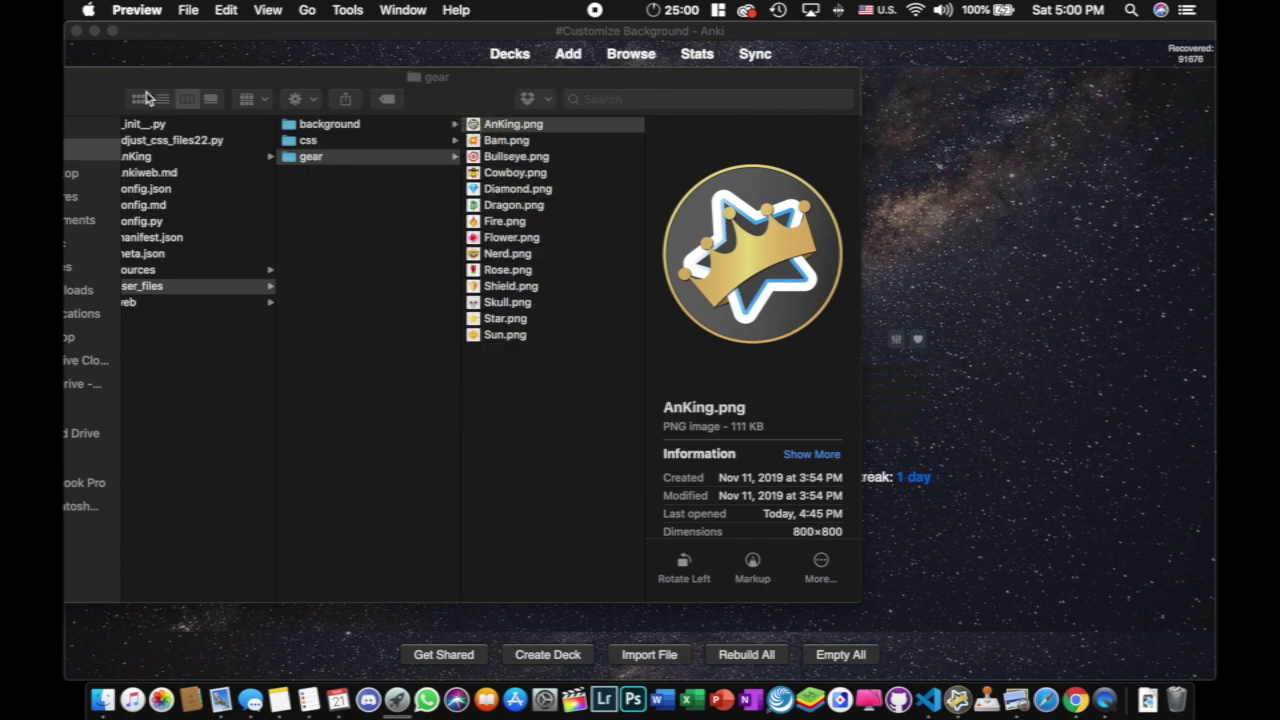
left_click_drag(100, 94, 380, 73)
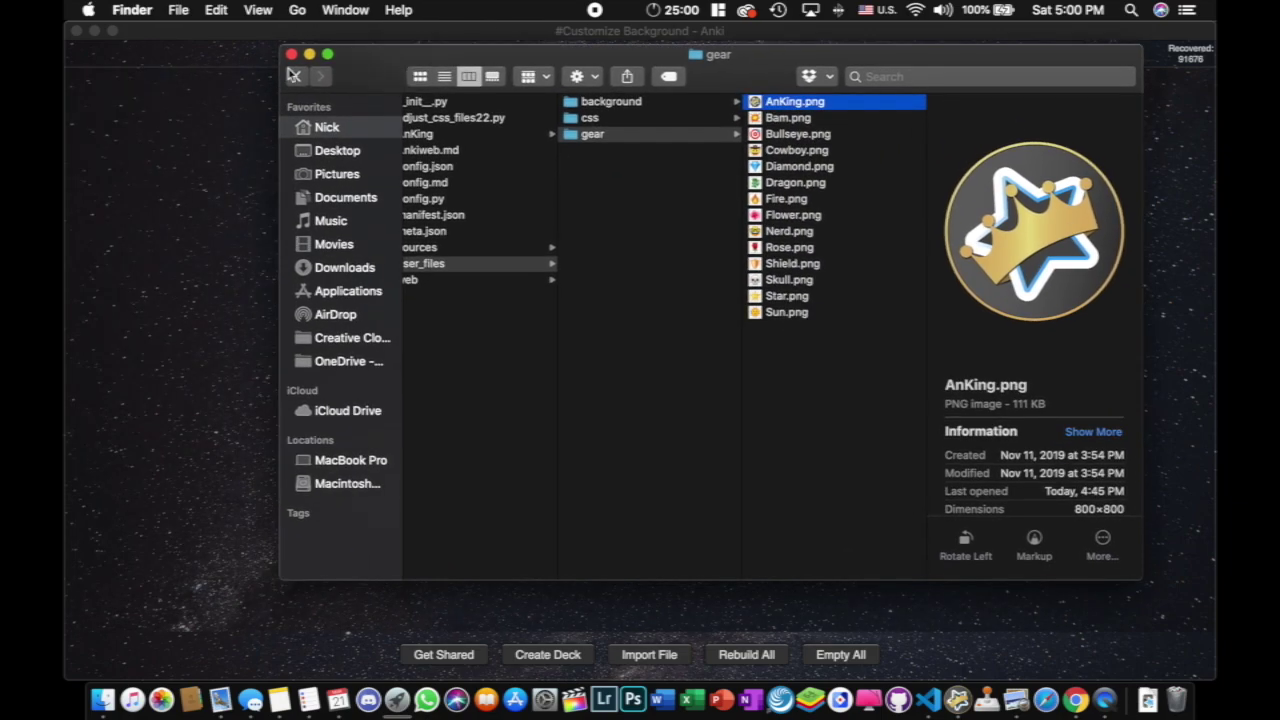
- Paste the copied AnKing logo onto Anki 2 1.22beta2.app's icon in its Get Info panel
left_click(350, 292)
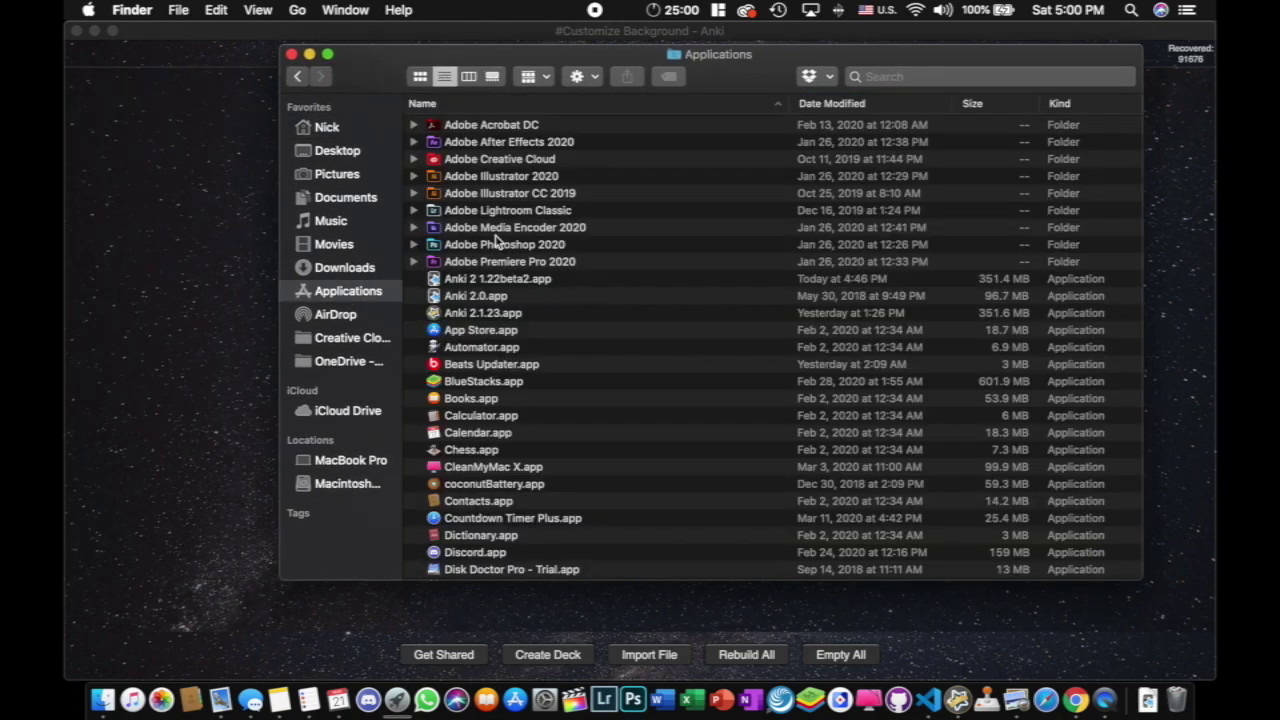
left_click(540, 284)
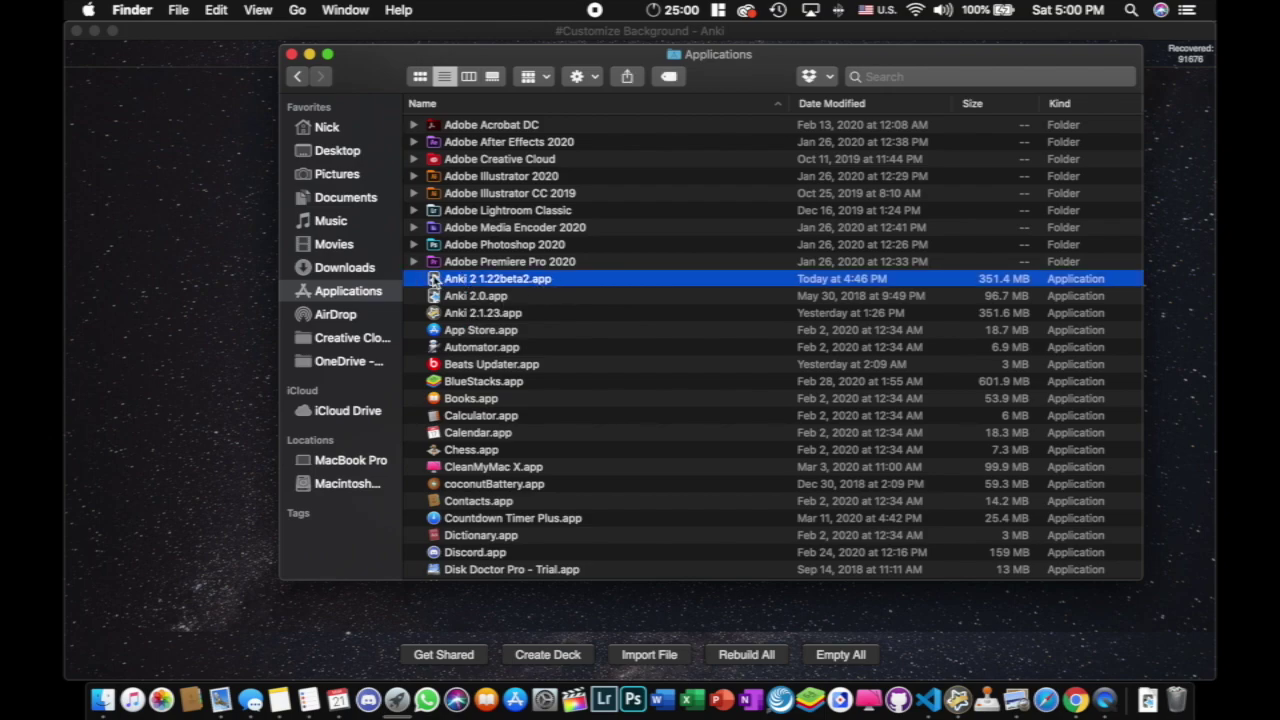
right_click(571, 283)
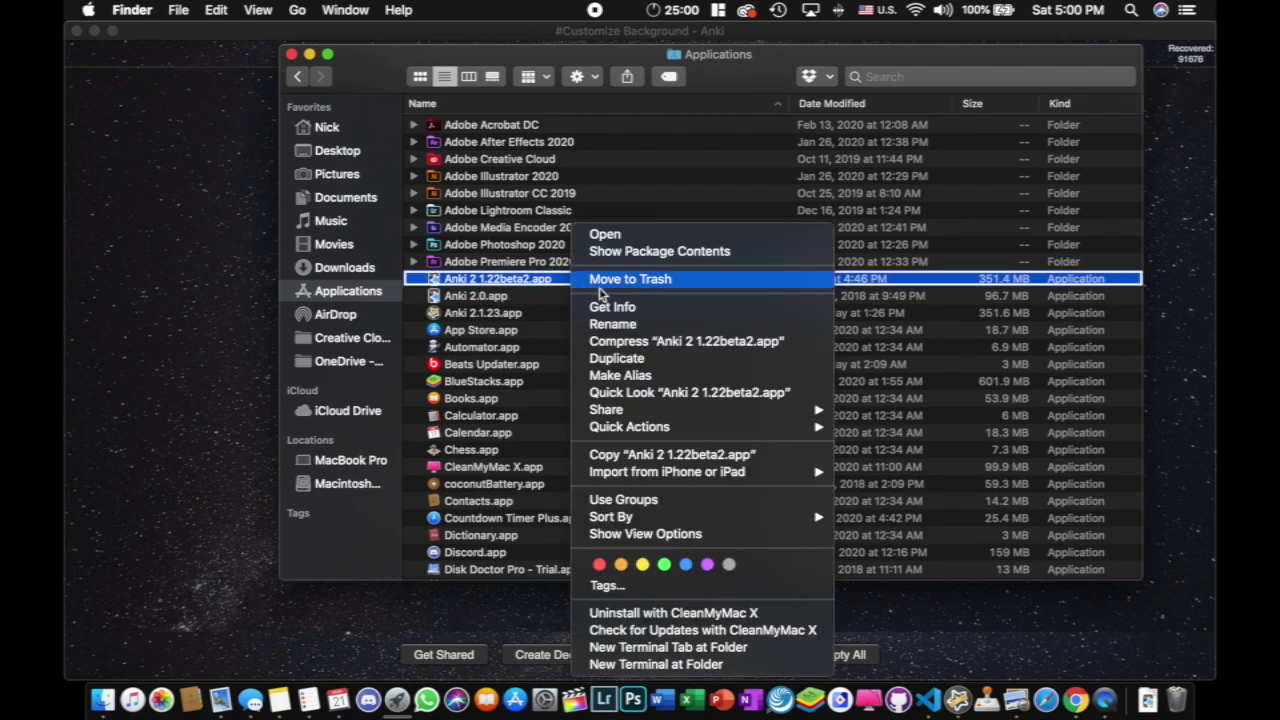
left_click(627, 310)
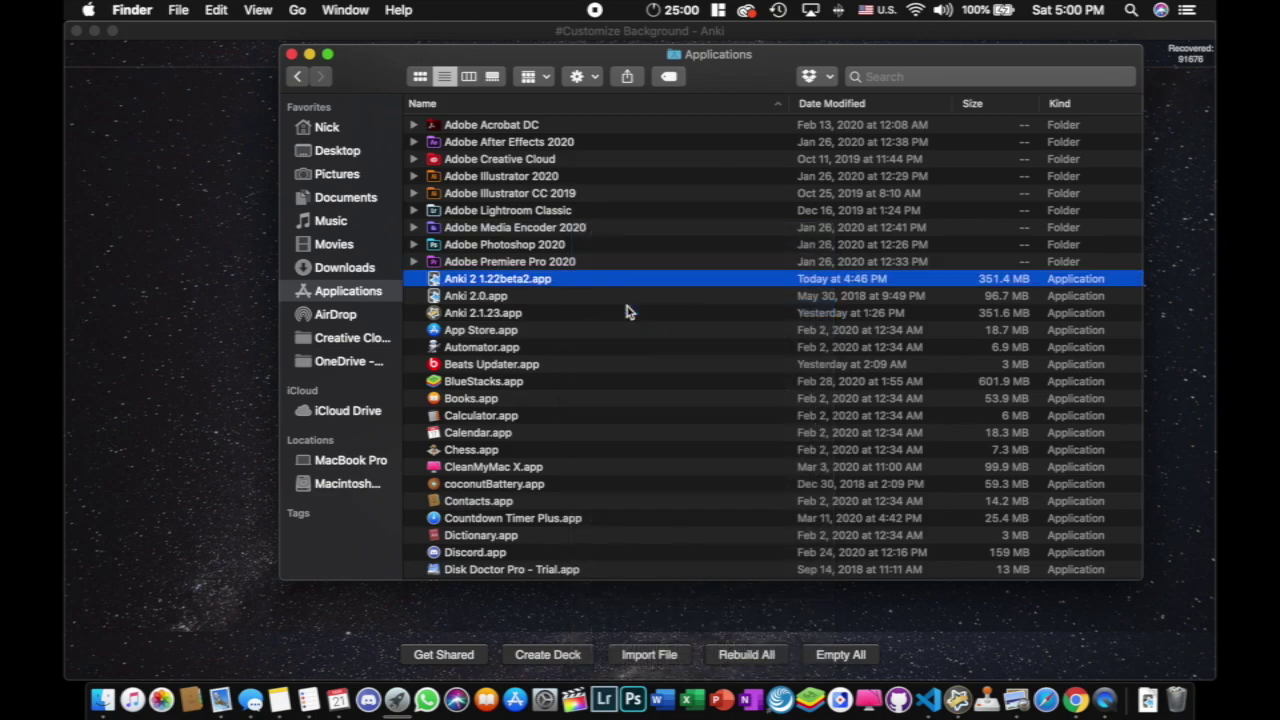
left_click(96, 76)
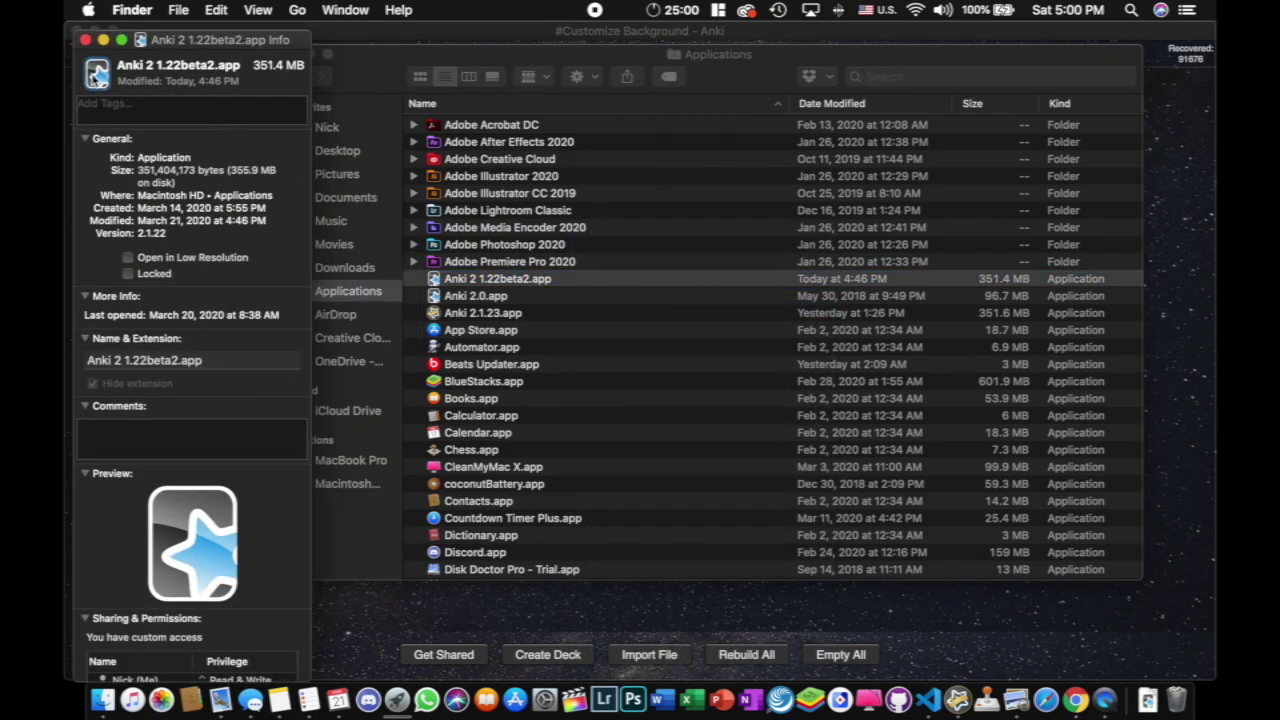
key("super+v")
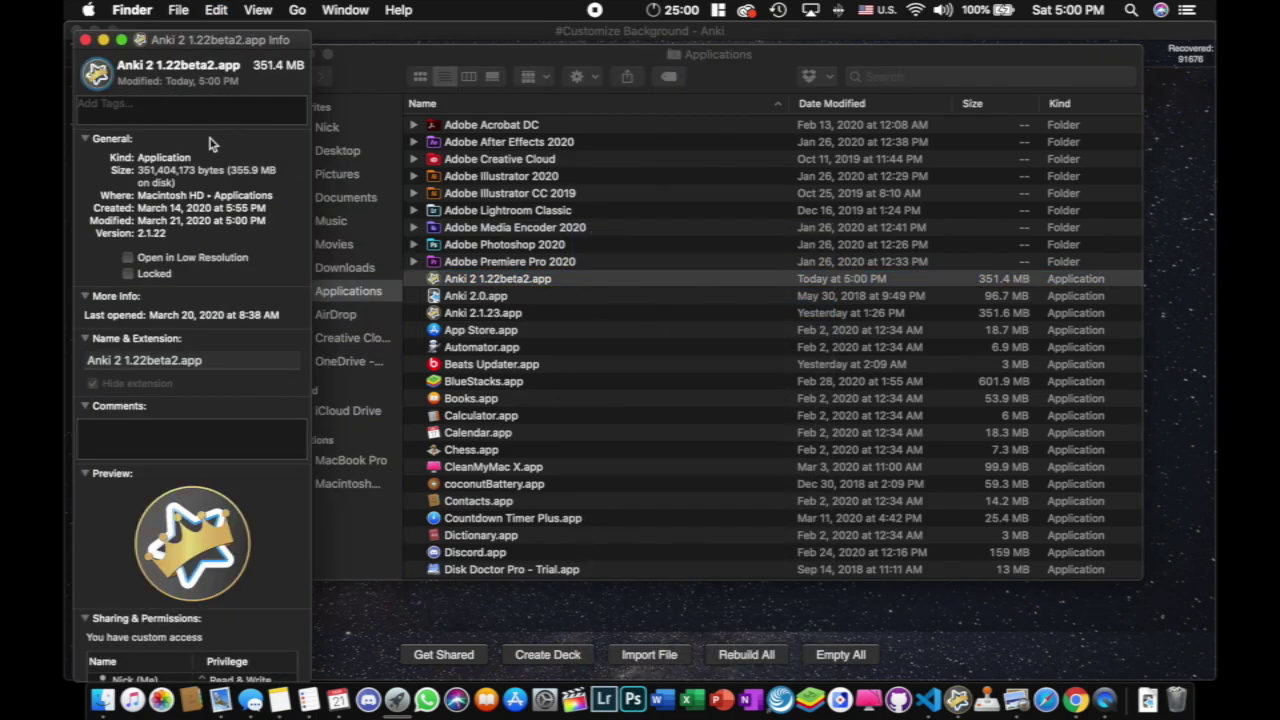
left_click(86, 40)
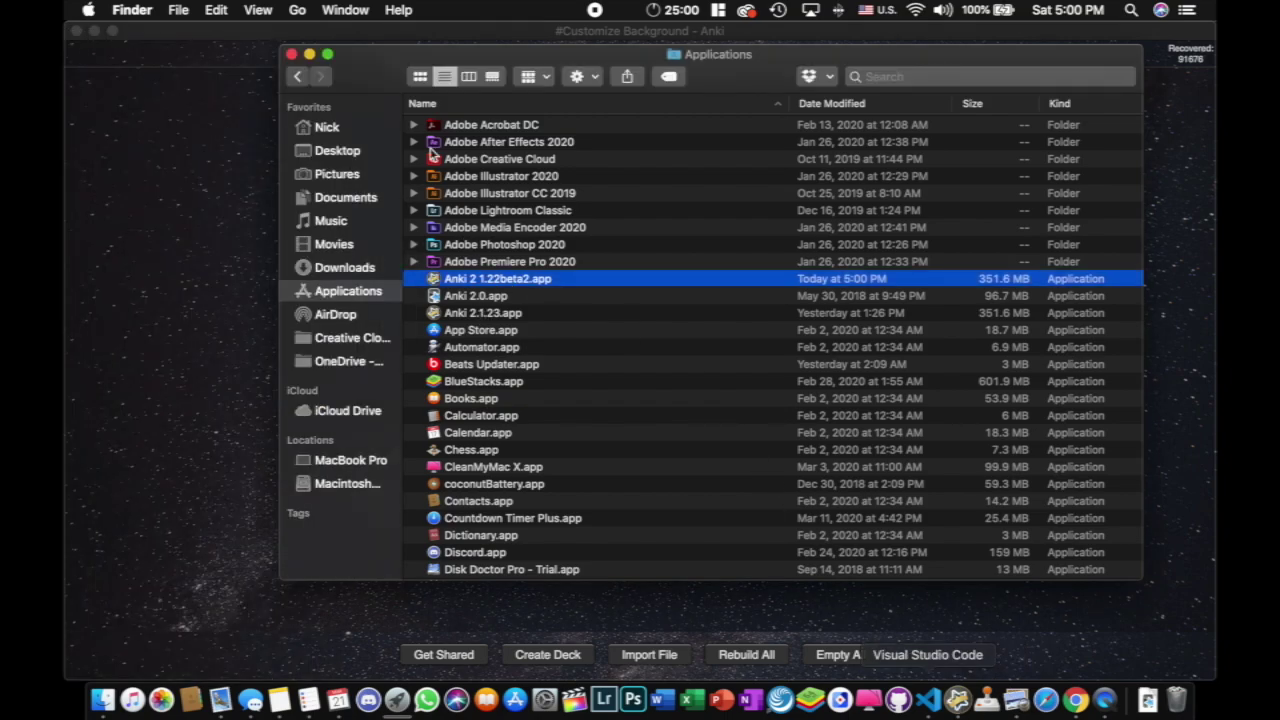
left_click(291, 54)
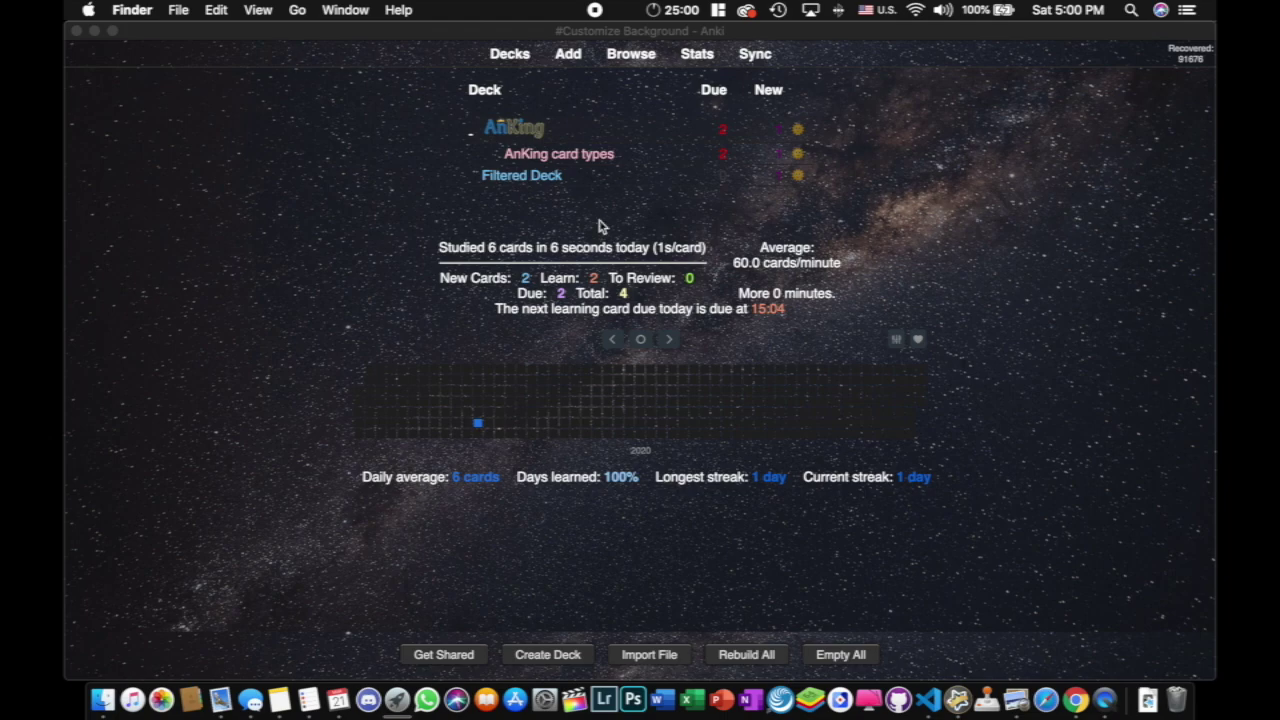
left_click(279, 281)
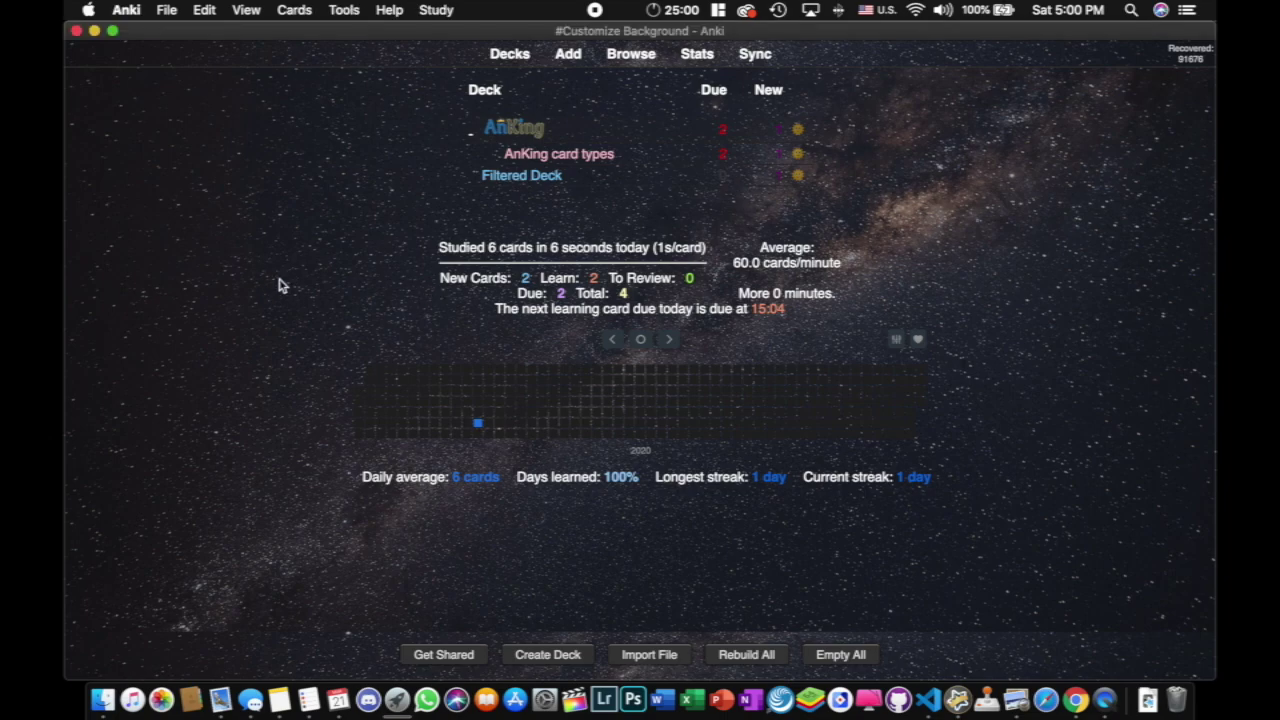